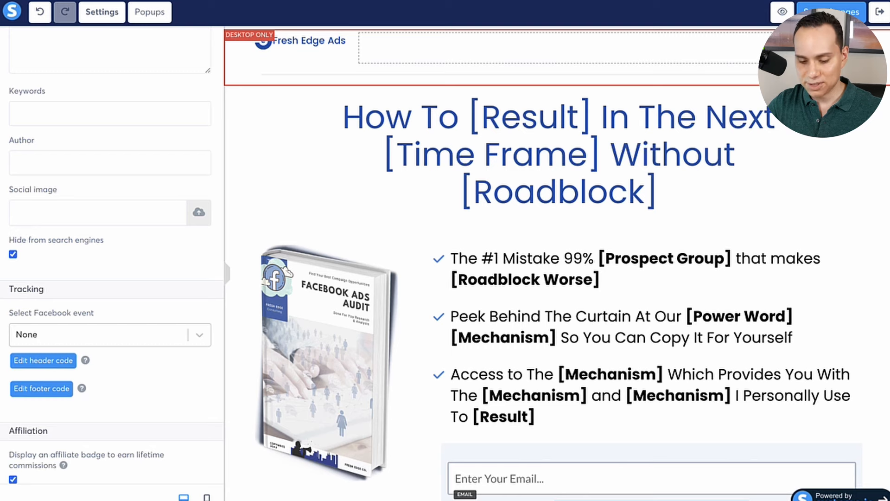
Review the page settings from tracking up to default typography, leave them, and collapse the editor's side panel.
scroll(93, 327, up, 15)
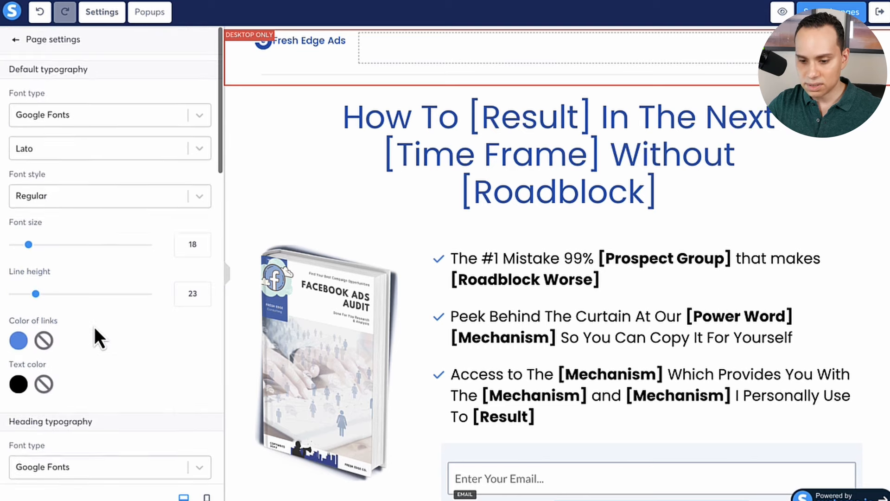
click(267, 131)
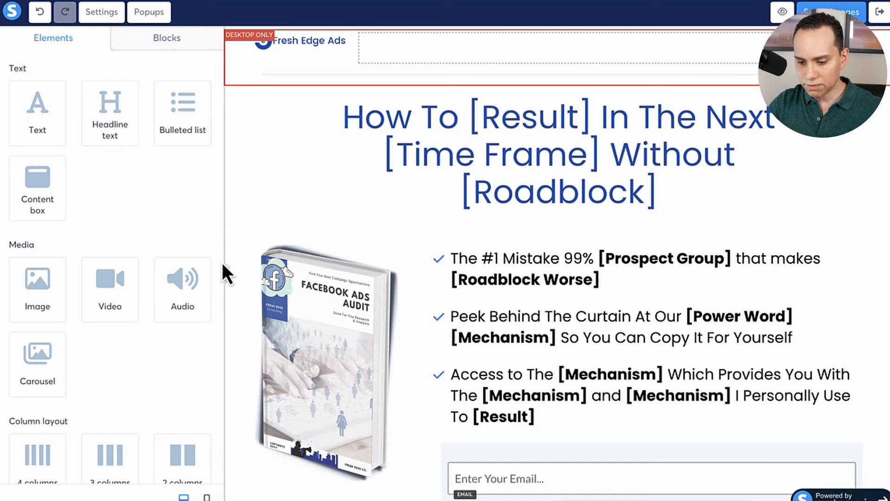
click(231, 280)
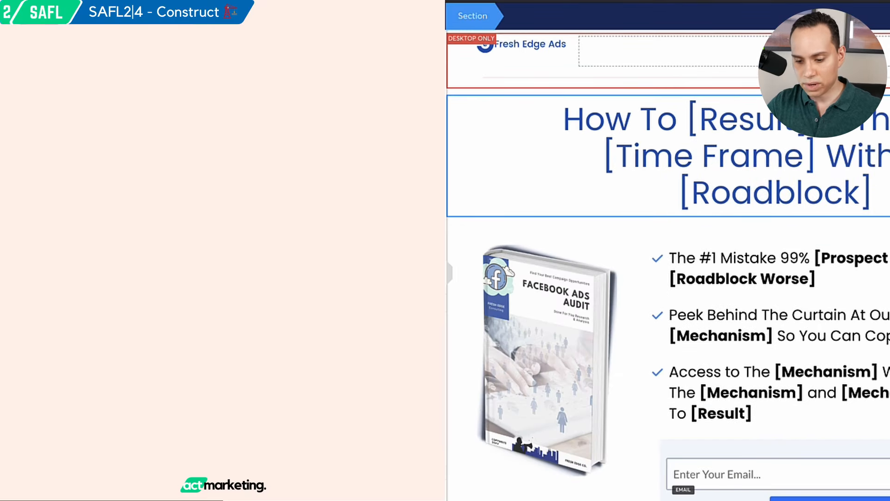
click(451, 273)
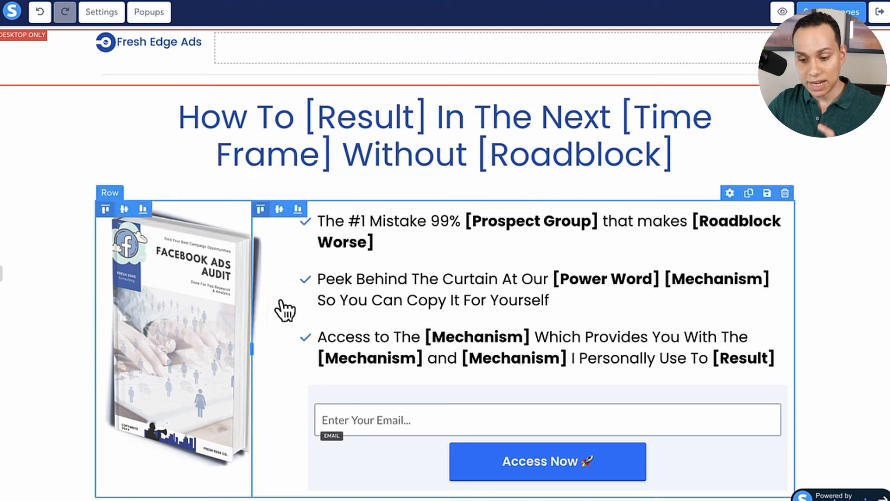
Inspect the settings of the bulleted list, its parent row and the section containing them, and deselect.
click(313, 274)
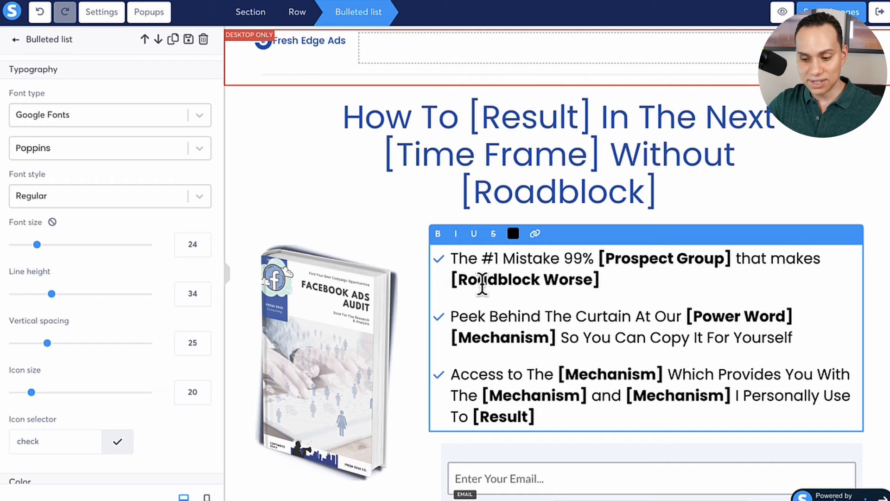
click(298, 14)
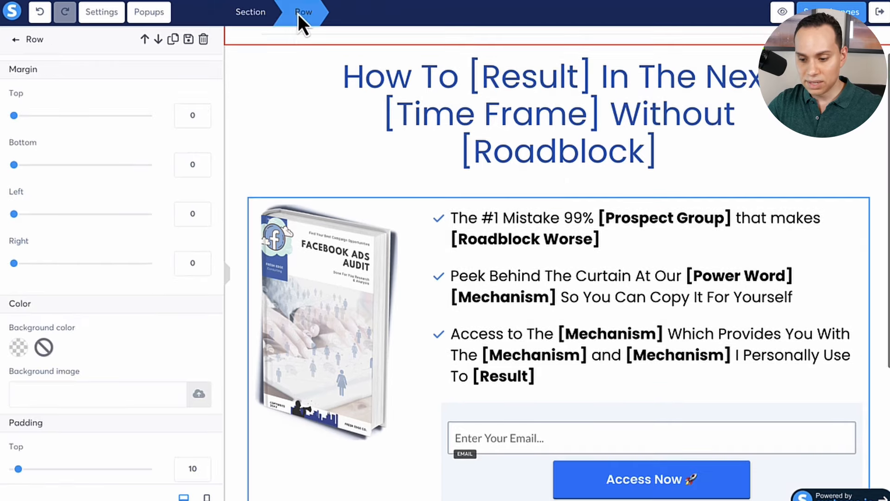
click(251, 13)
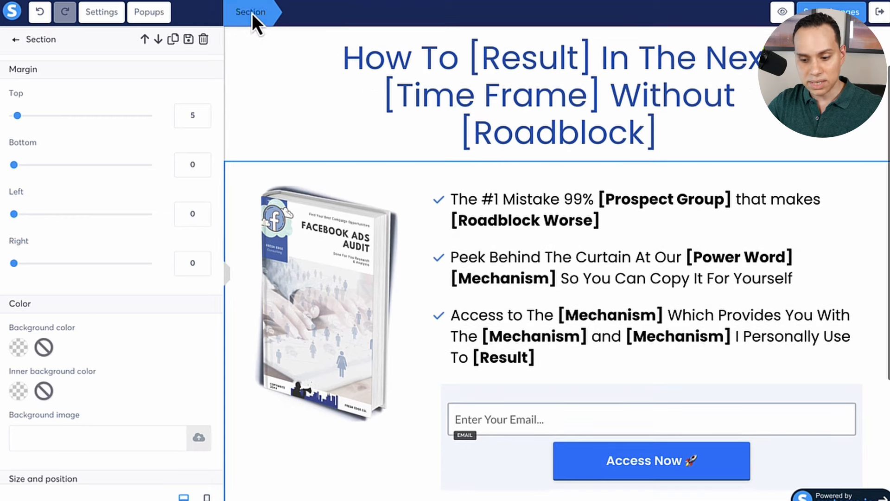
click(405, 209)
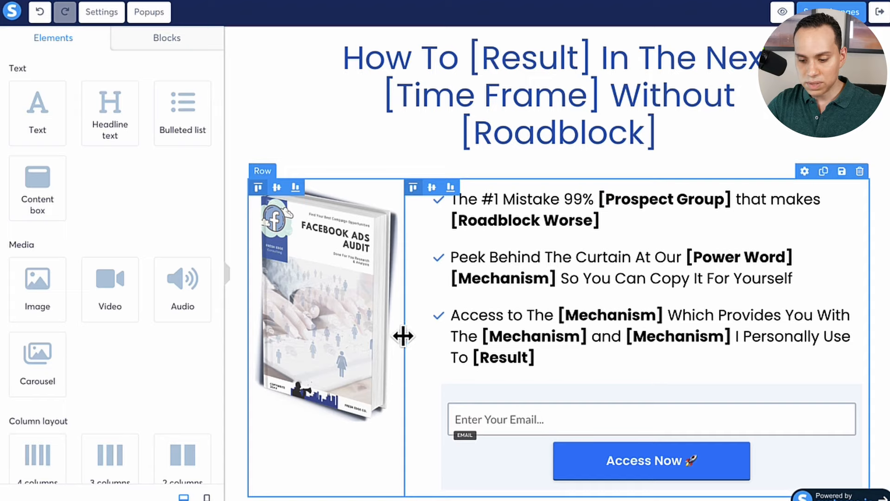
Try narrowing the book image column in the two-column row, and check the row's settings.
drag(403, 335, 373, 335)
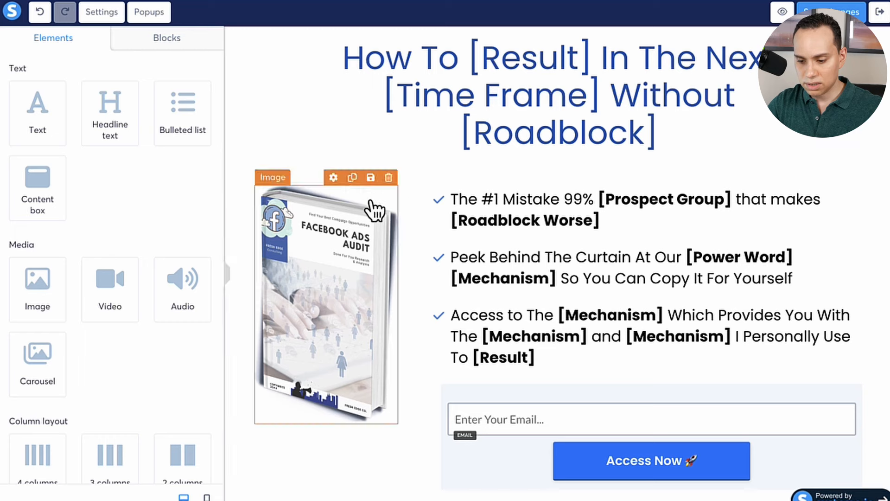
click(408, 204)
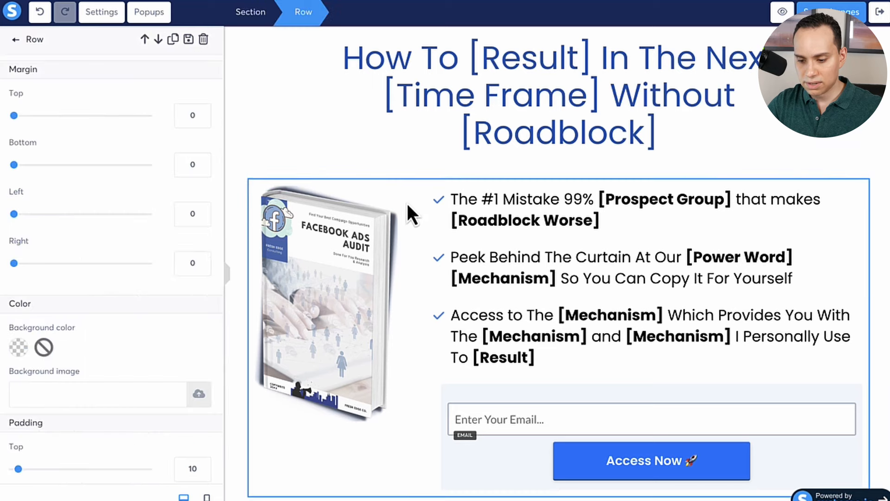
click(409, 271)
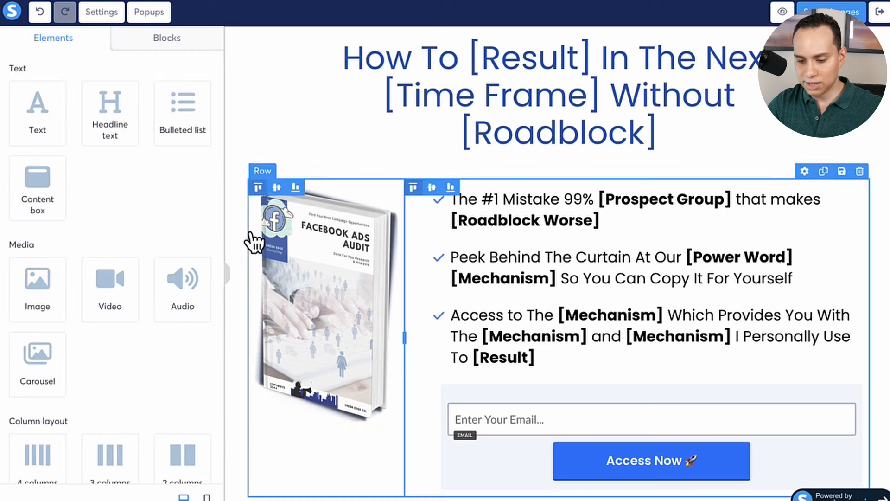
Try the middle and bottom vertical alignments on the book image column, and return it to top alignment.
click(277, 187)
click(296, 187)
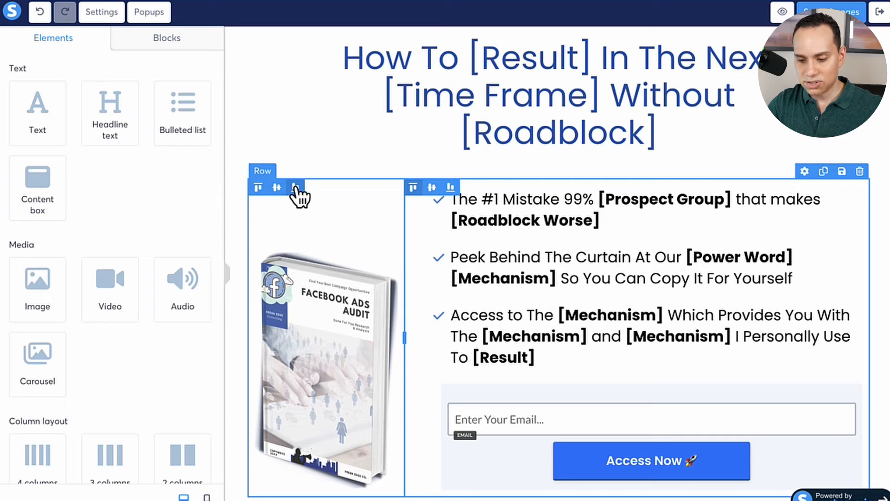
click(277, 187)
click(259, 187)
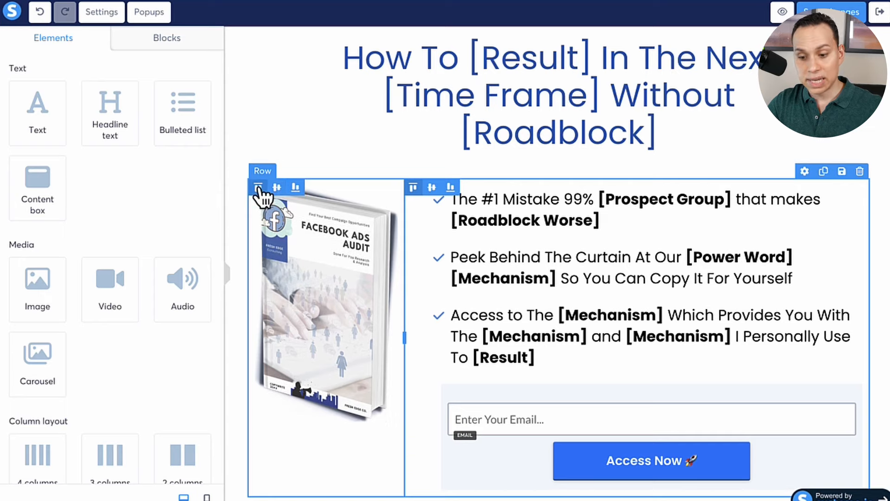
click(277, 187)
click(296, 187)
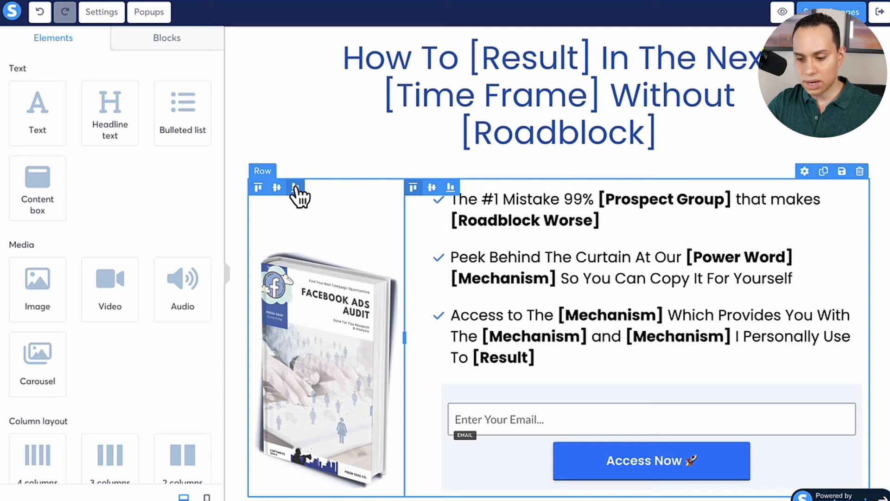
click(259, 187)
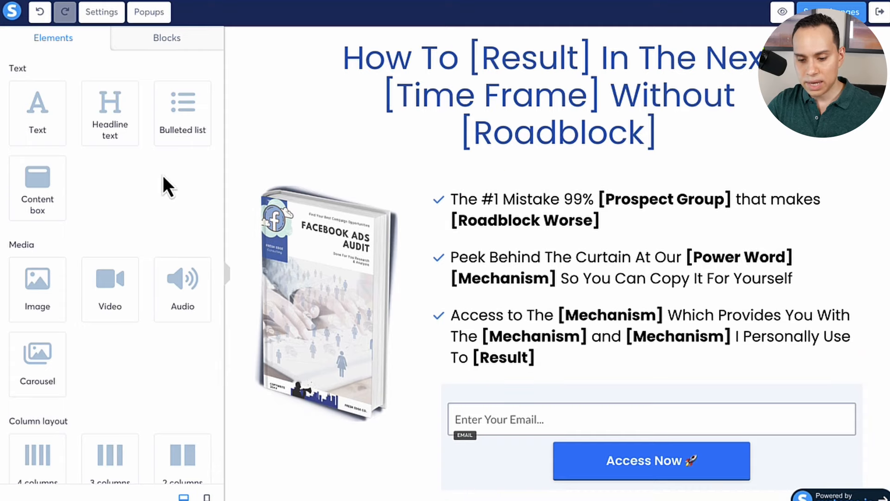
Look through the available page elements, including the column layout, form and social groups.
scroll(162, 179, down, 5)
scroll(162, 177, down, 2)
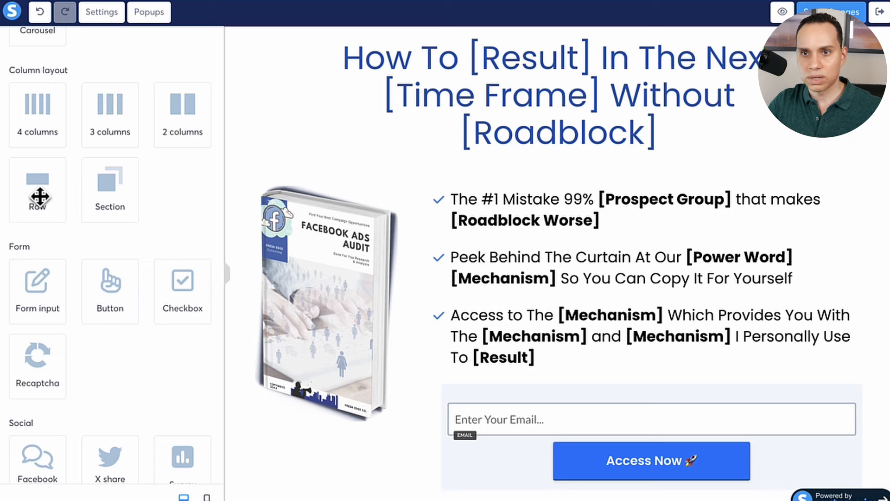
scroll(93, 197, up, 1)
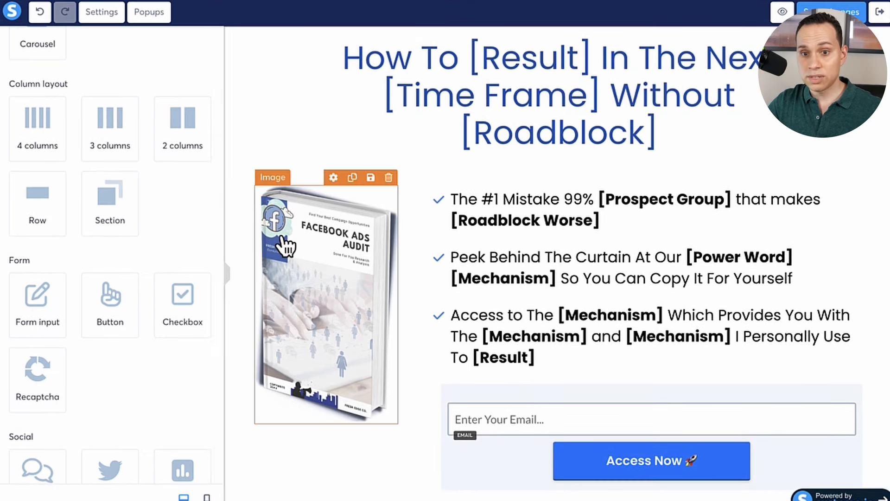
scroll(161, 132, up, 7)
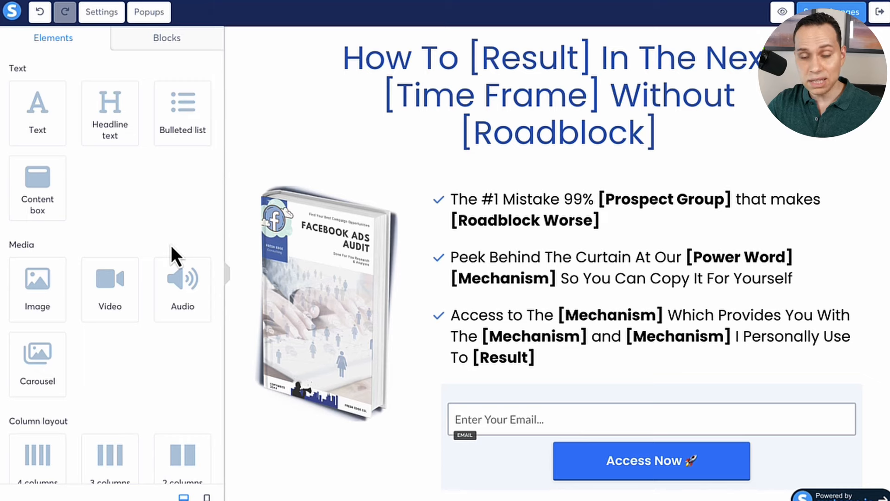
Browse the prebuilt opt-in form blocks through the whole list.
click(175, 51)
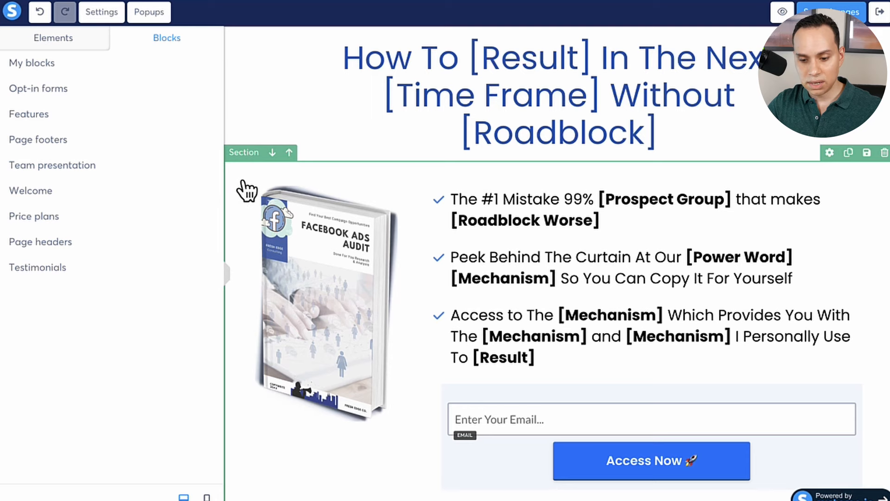
click(30, 89)
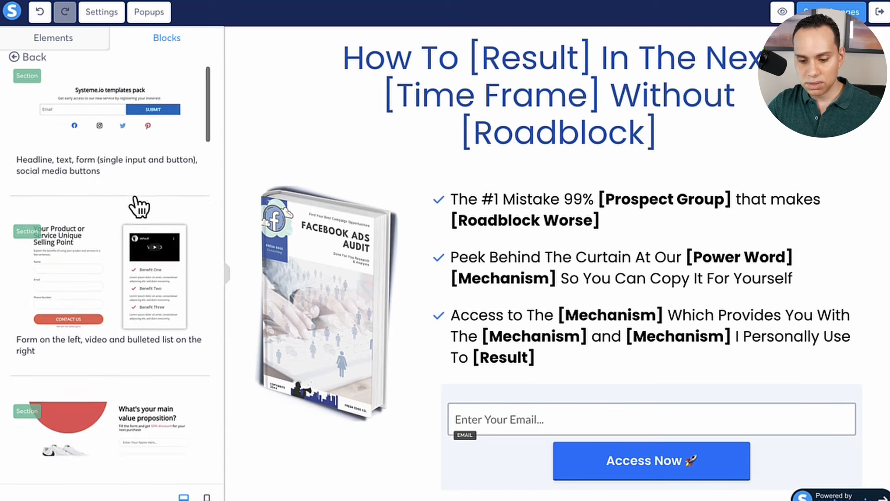
scroll(139, 204, down, 7)
scroll(139, 207, down, 10)
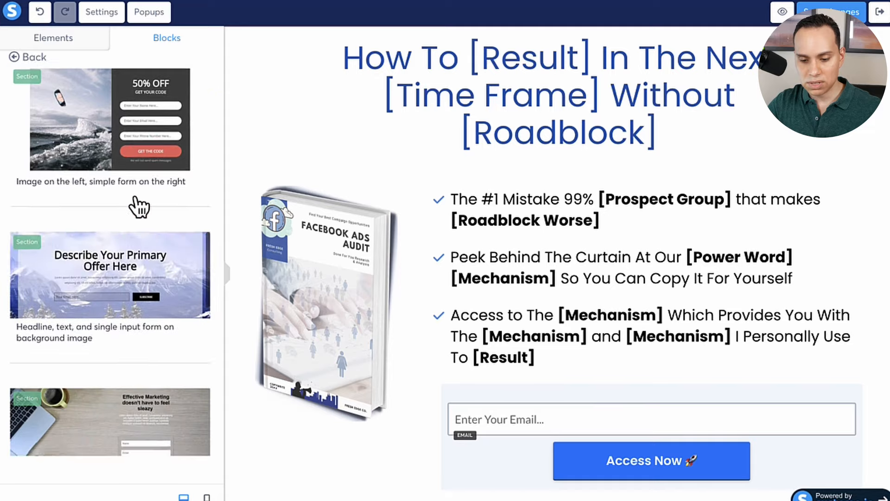
scroll(139, 208, down, 8)
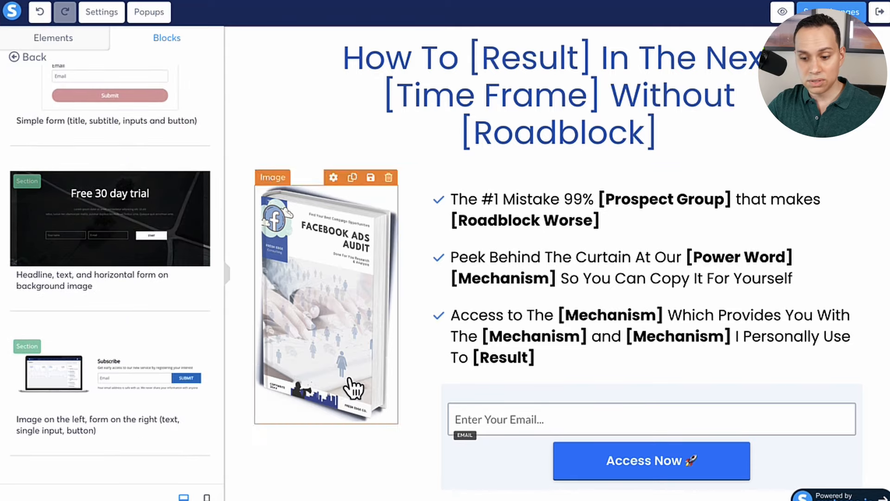
scroll(144, 188, up, 10)
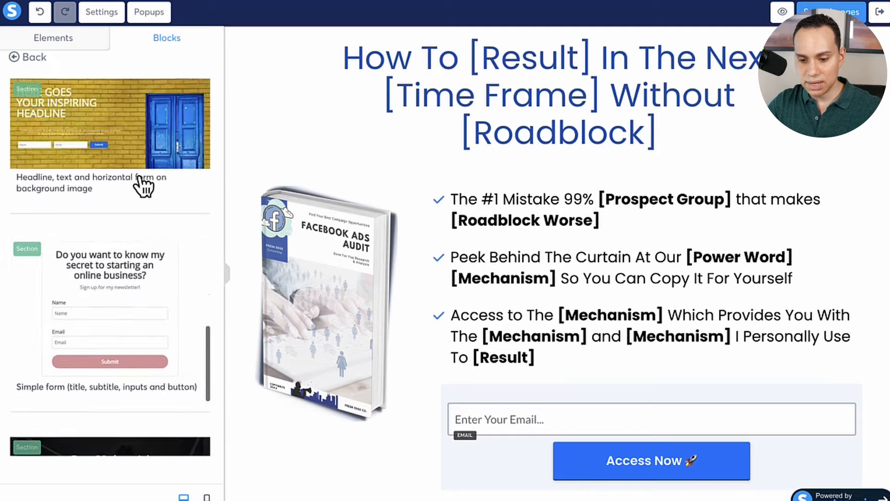
scroll(143, 185, up, 7)
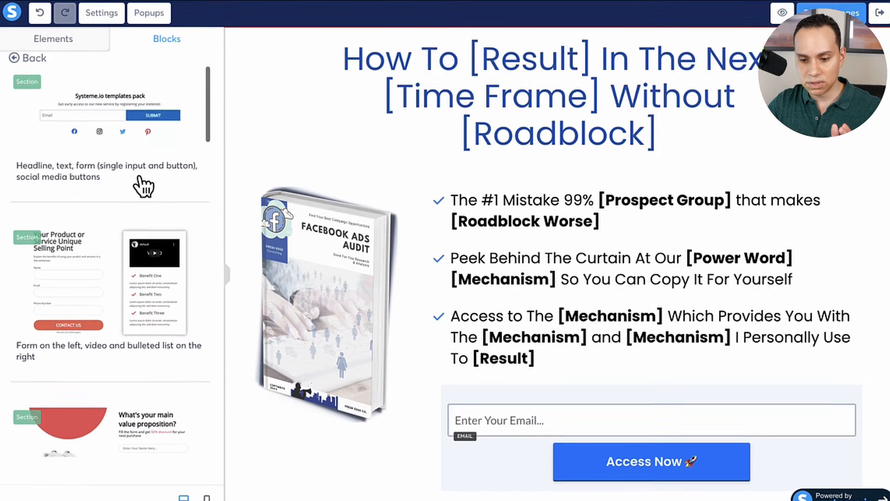
Return to the block categories and browse the prebuilt testimonial blocks.
click(23, 59)
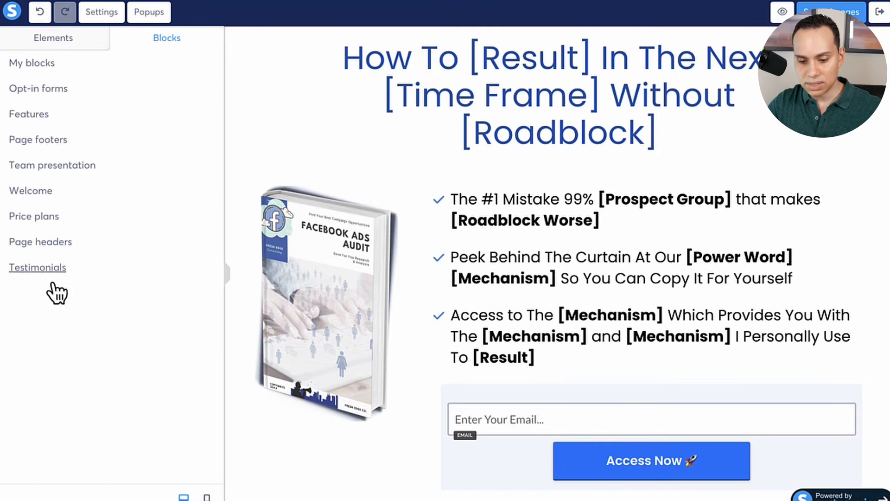
click(37, 269)
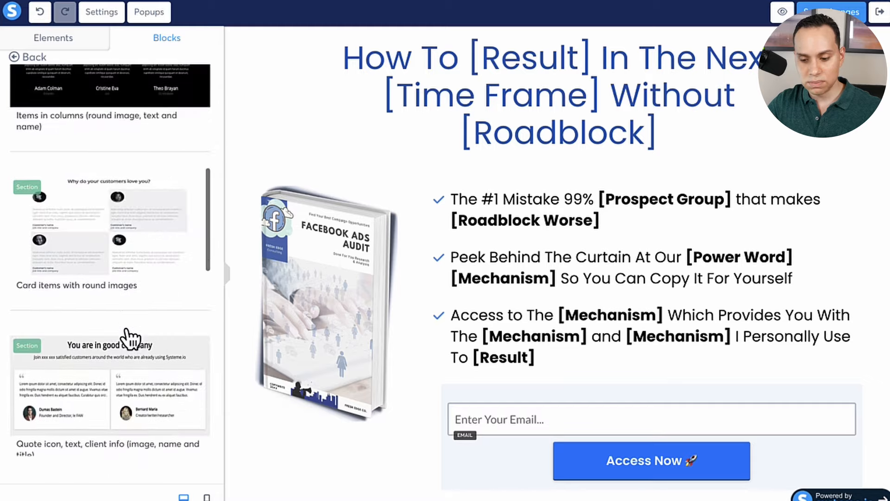
scroll(131, 340, down, 4)
scroll(131, 340, down, 9)
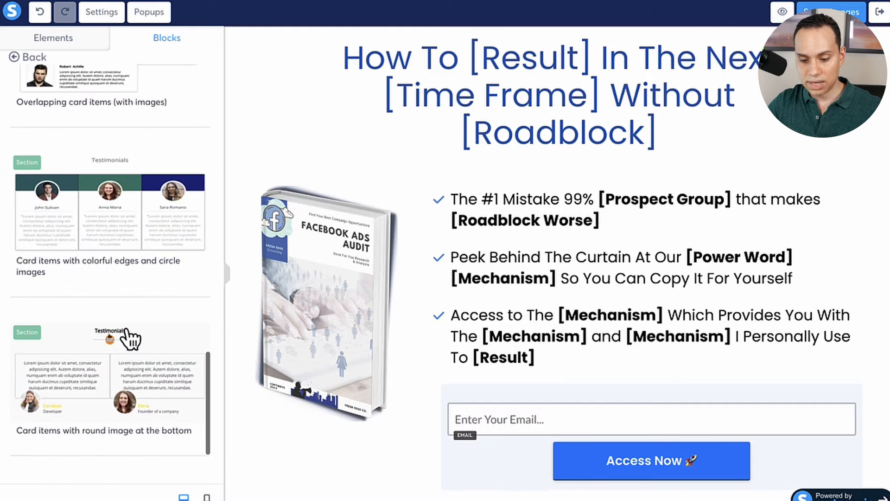
scroll(132, 339, down, 10)
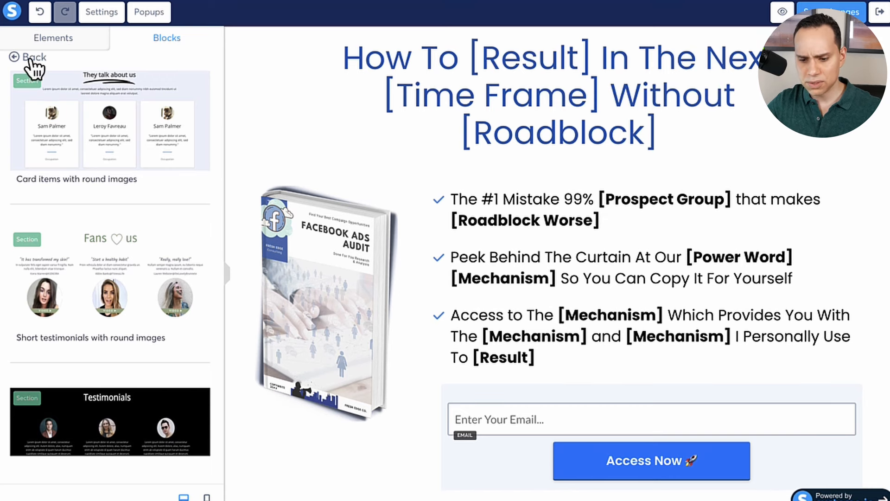
Return to the block categories and browse the saved blocks under My blocks.
click(30, 59)
click(45, 68)
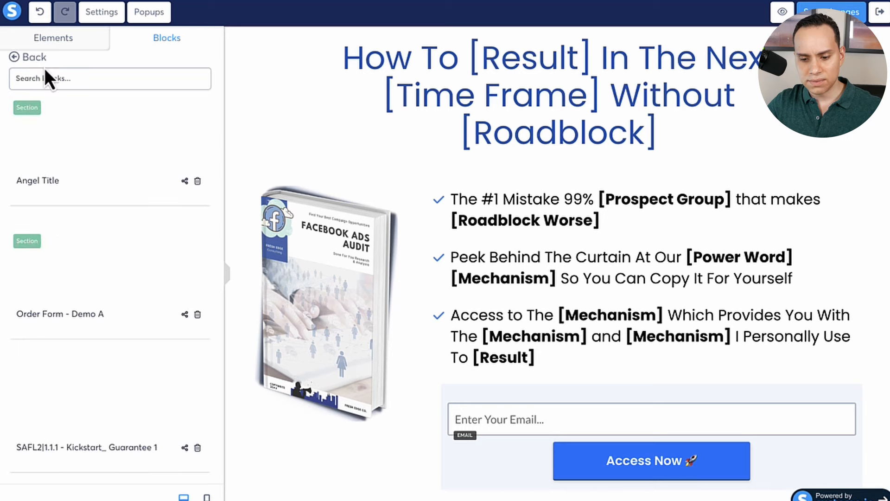
scroll(111, 155, down, 4)
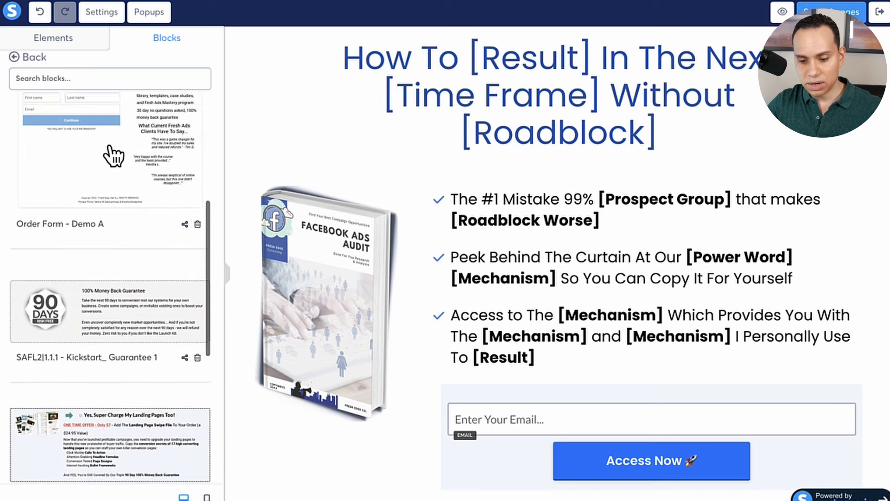
scroll(112, 155, down, 5)
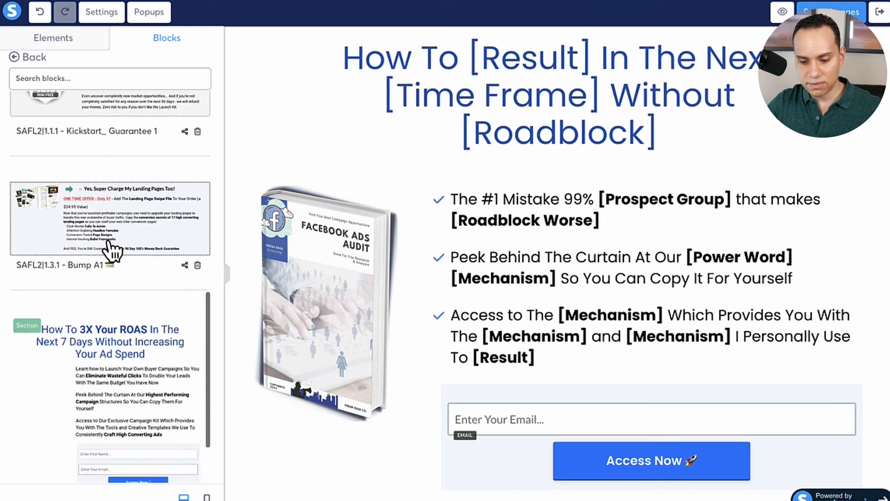
scroll(109, 248, down, 2)
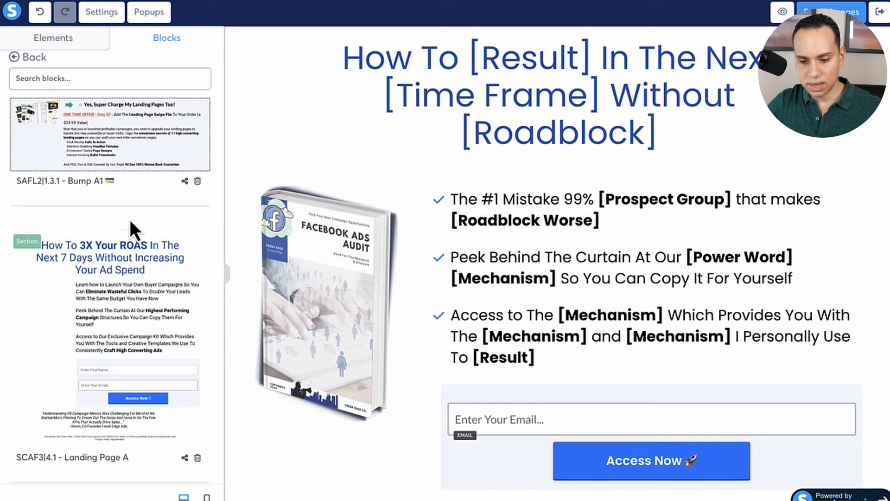
scroll(130, 222, up, 5)
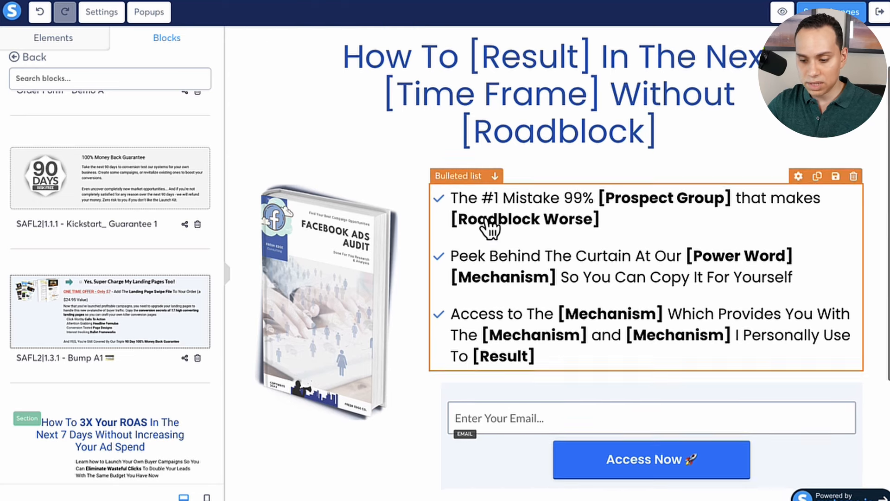
Insert the saved block SAFL2|1.3.1 - Bump A1 below the disclaimer text, and undo the insertion.
scroll(487, 230, down, 5)
click(109, 327)
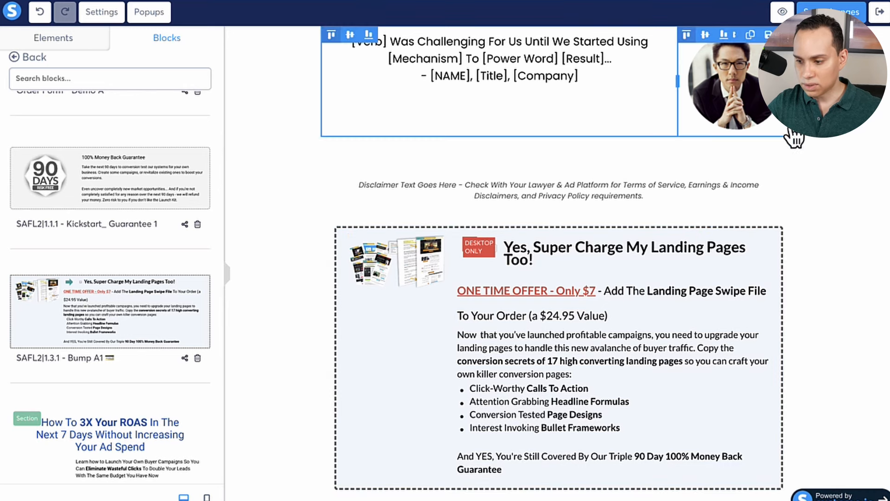
click(40, 14)
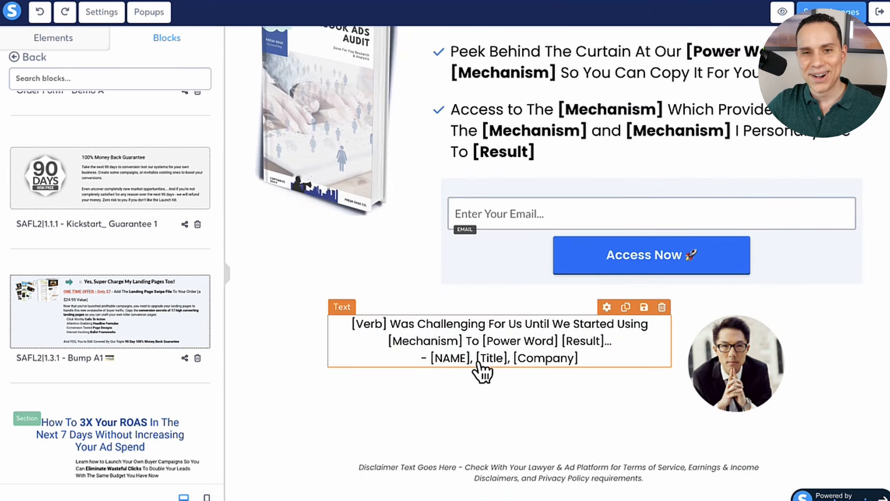
Add a text element directly above the main "How To [Result]" headline.
scroll(482, 371, up, 6)
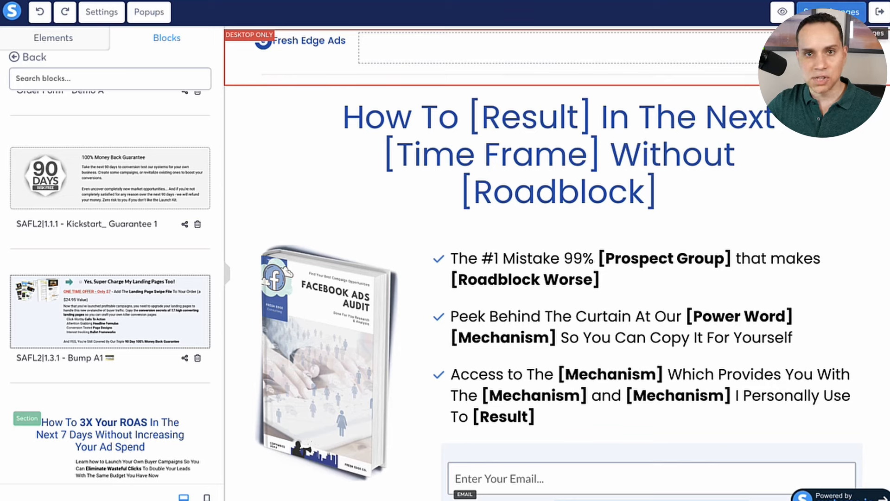
scroll(116, 169, up, 3)
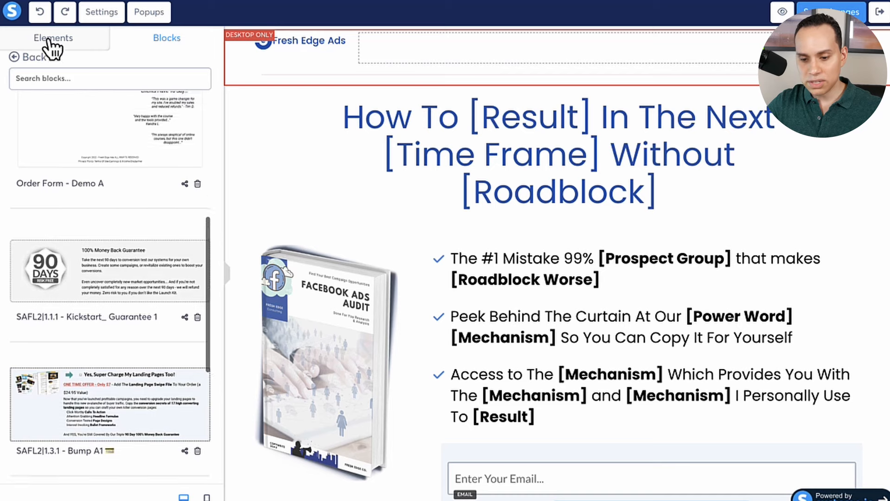
click(27, 43)
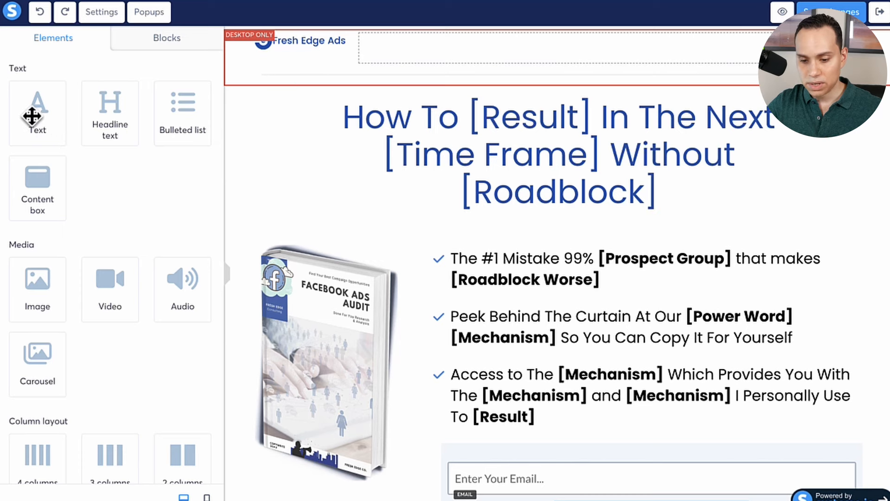
drag(32, 116, 479, 110)
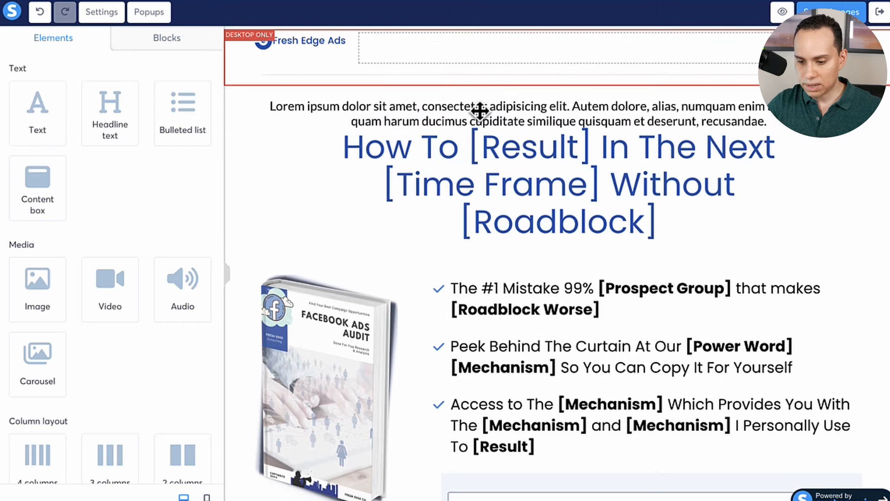
Replace the new text element's placeholder with "For [Prospect Group] Eyes Only...".
click(337, 114)
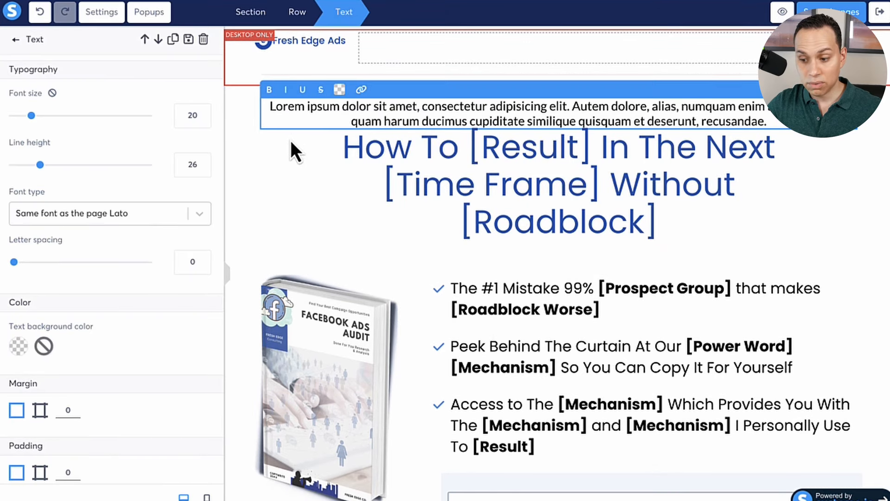
shift+click(779, 126)
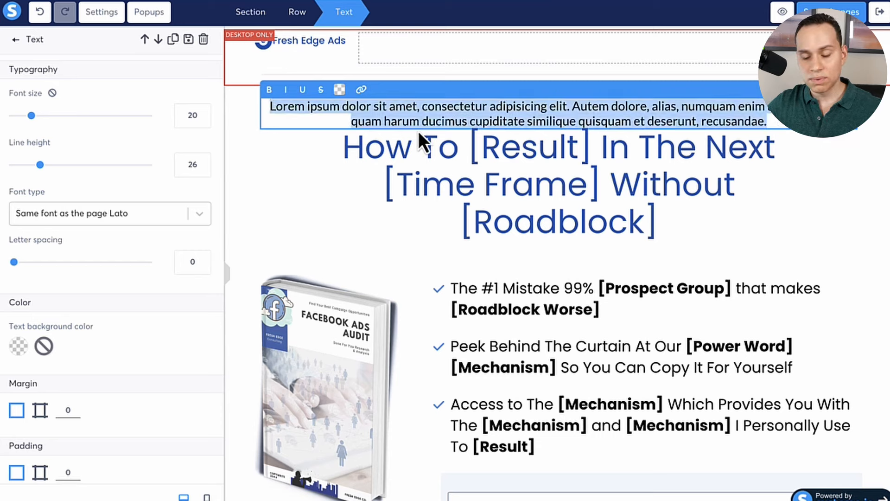
click(332, 191)
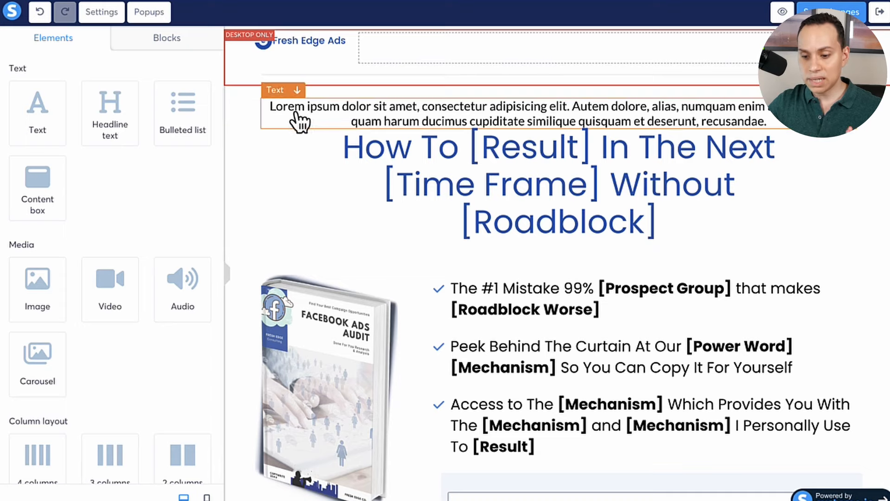
click(311, 105)
click(268, 161)
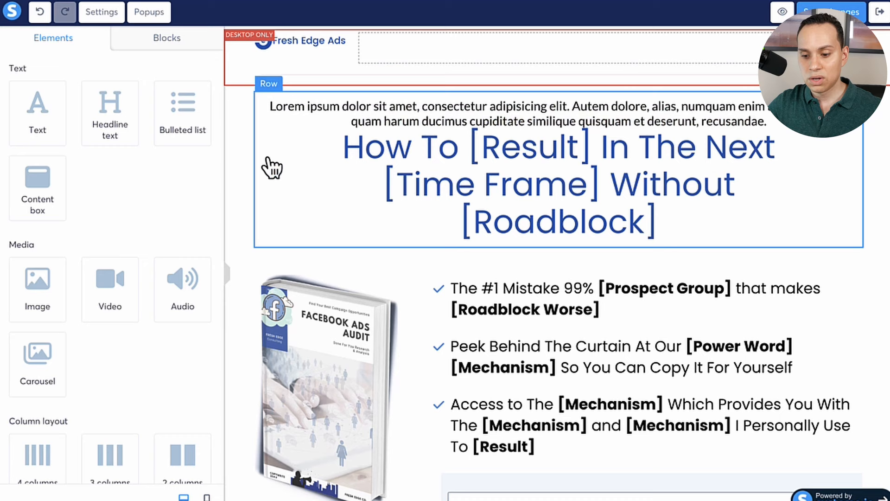
click(281, 118)
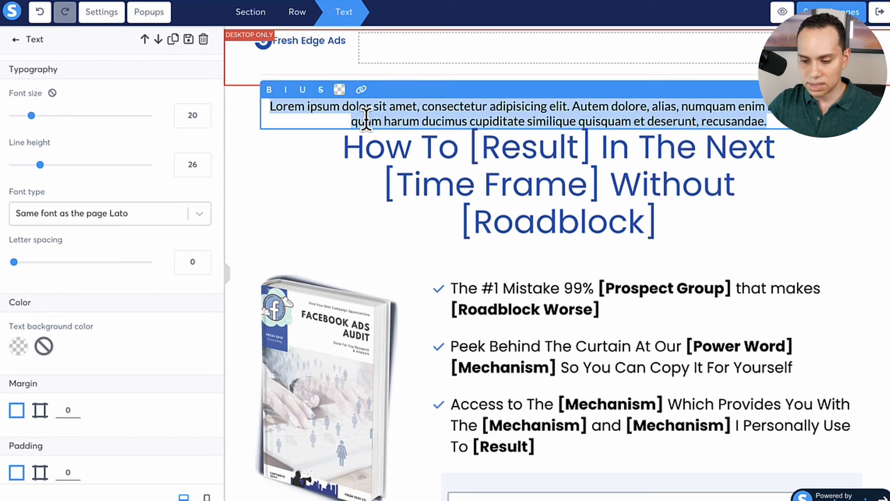
text(For [Prospect Group] Eyes Only...)
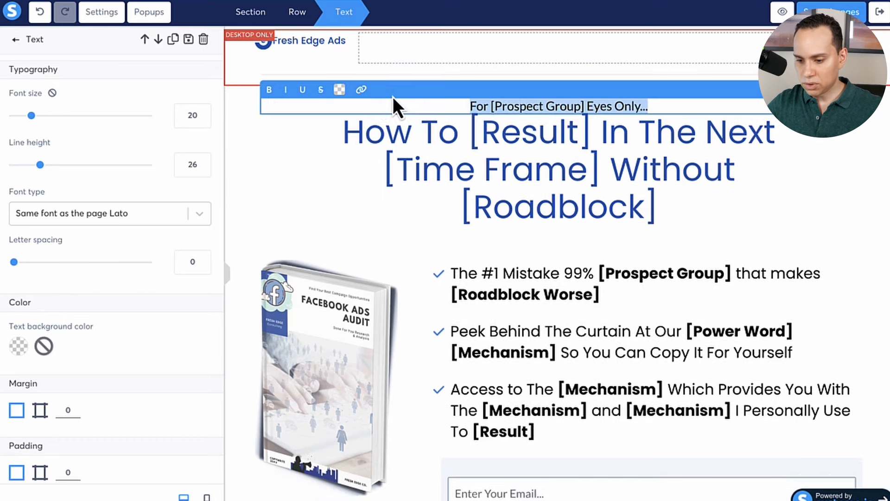
Color the text above the headline dark gray and make it italic.
click(341, 93)
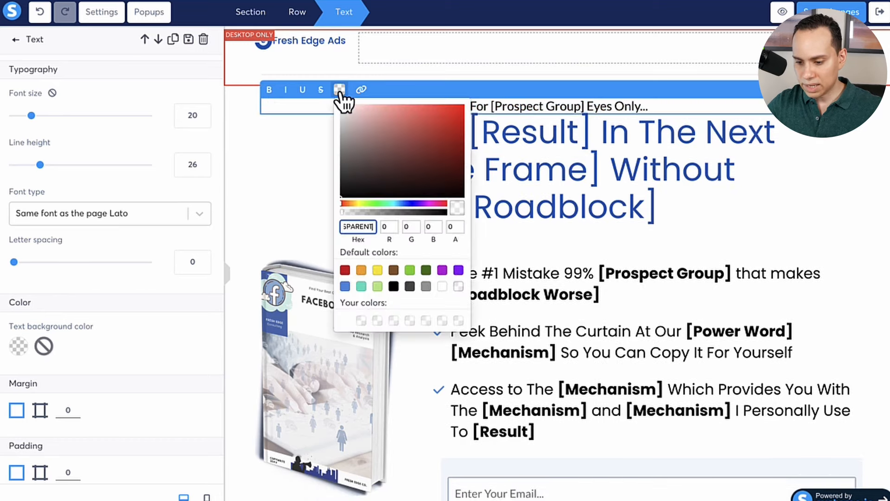
click(409, 287)
triple_click(653, 108)
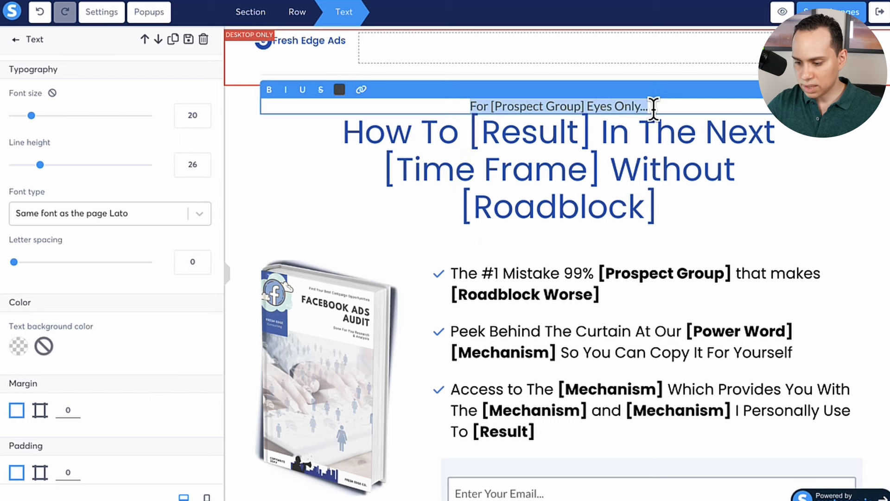
key(ctrl+i)
click(608, 259)
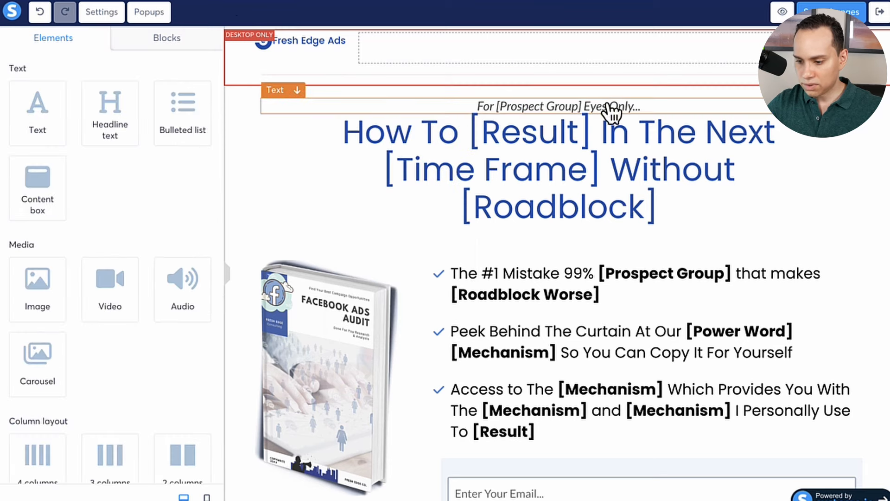
Try a bottom margin of -17 on the text above the headline, and reset that margin to 0.
triple_click(656, 109)
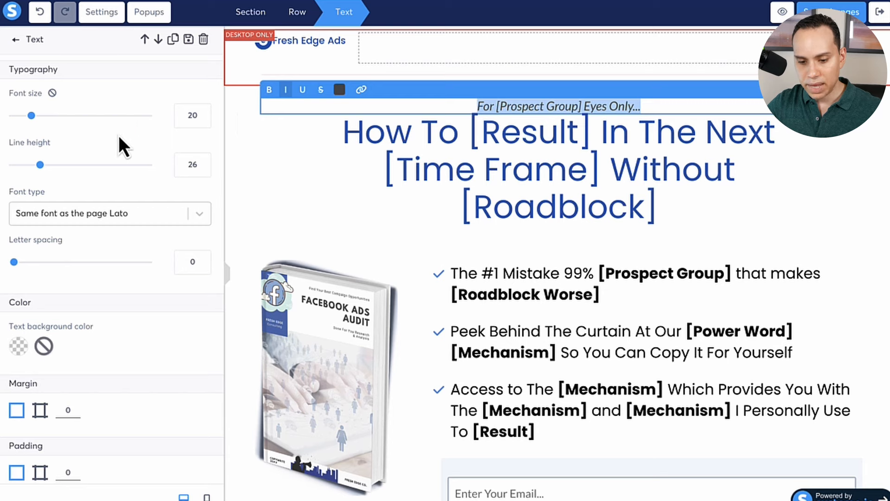
scroll(118, 133, down, 5)
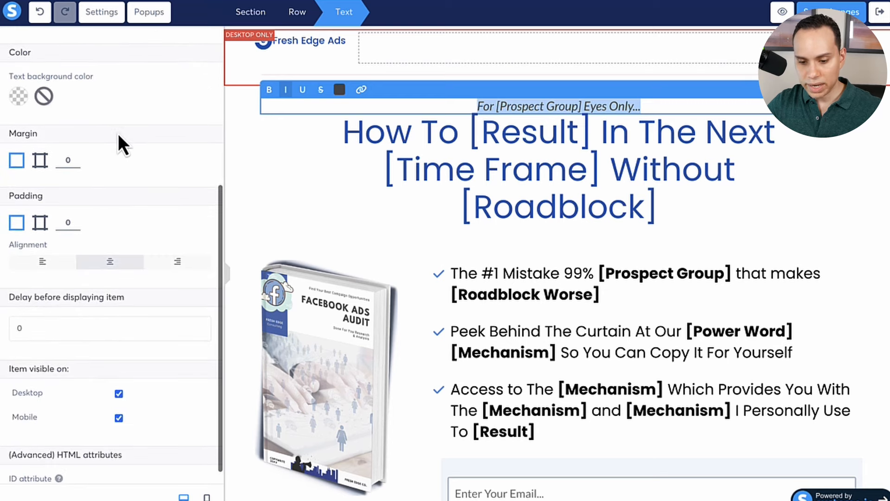
click(39, 166)
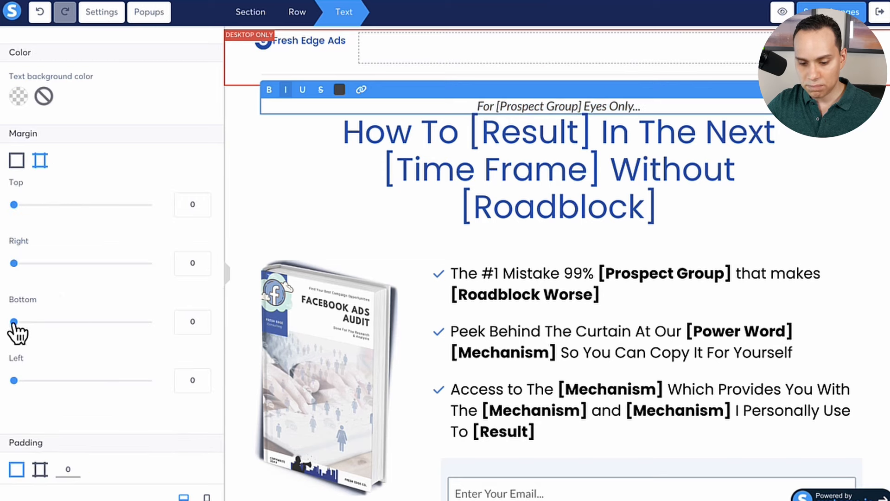
mouse_move(14, 322)
mouse_down()
mouse_move(163, 325)
mouse_move(1, 327)
mouse_up()
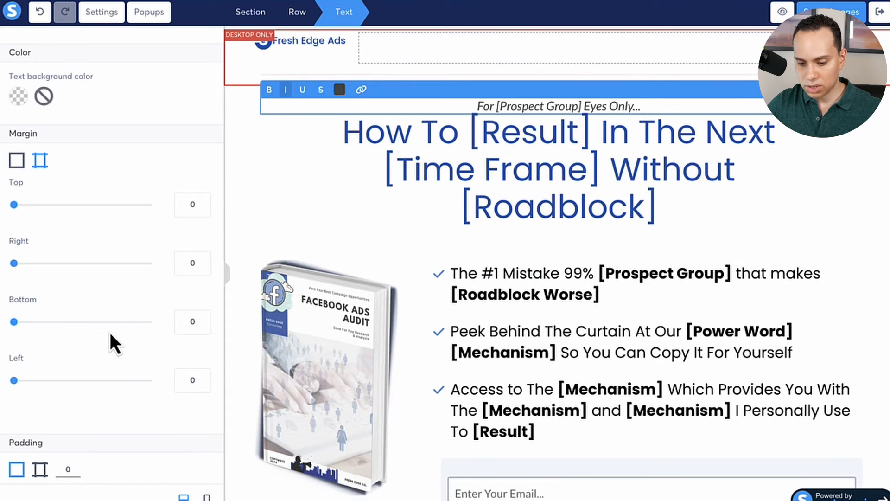
click(203, 318)
click(203, 326)
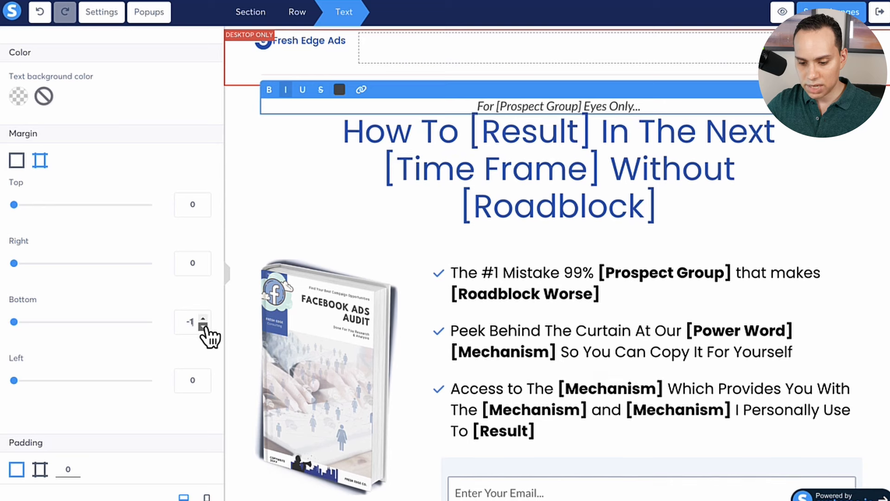
click(203, 327)
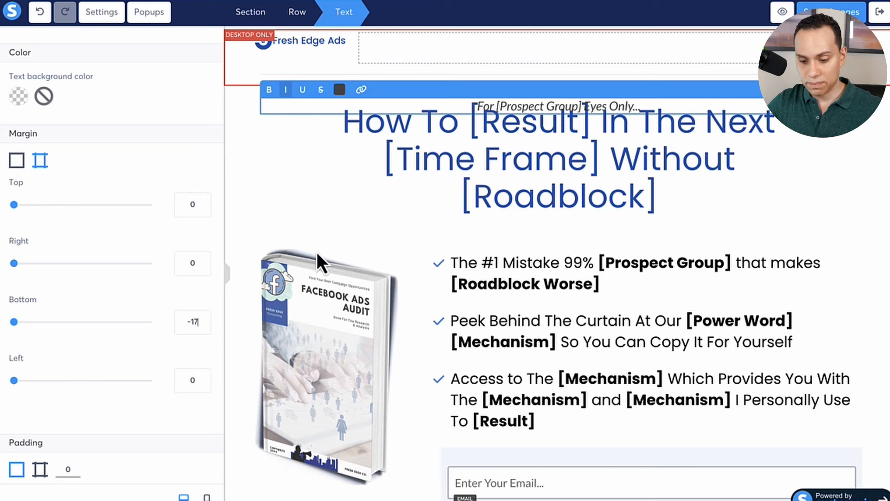
double_click(194, 322)
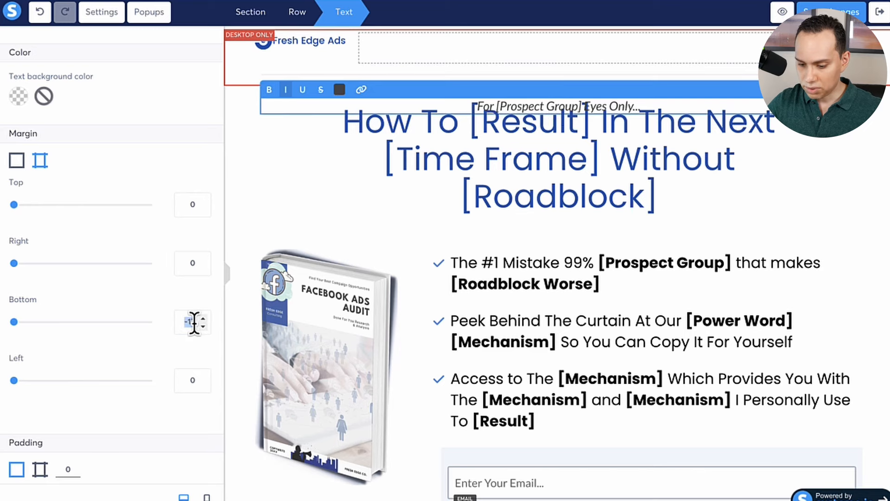
text(0)
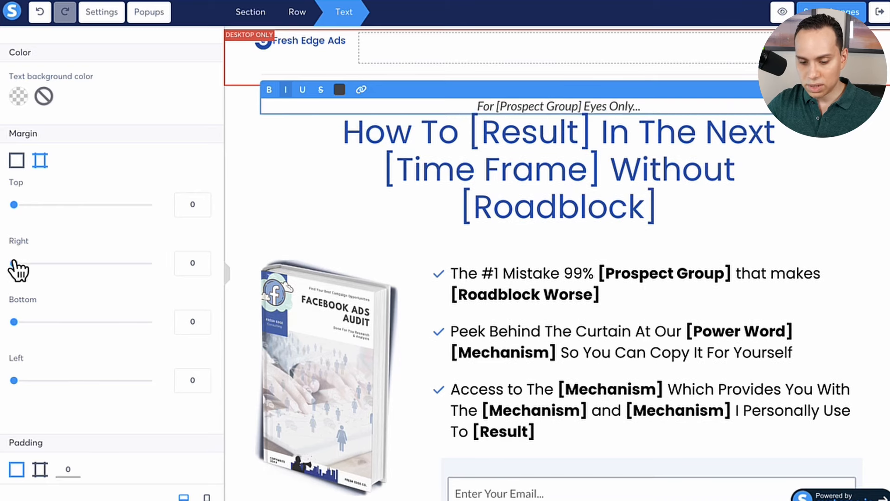
drag(13, 205, 4, 230)
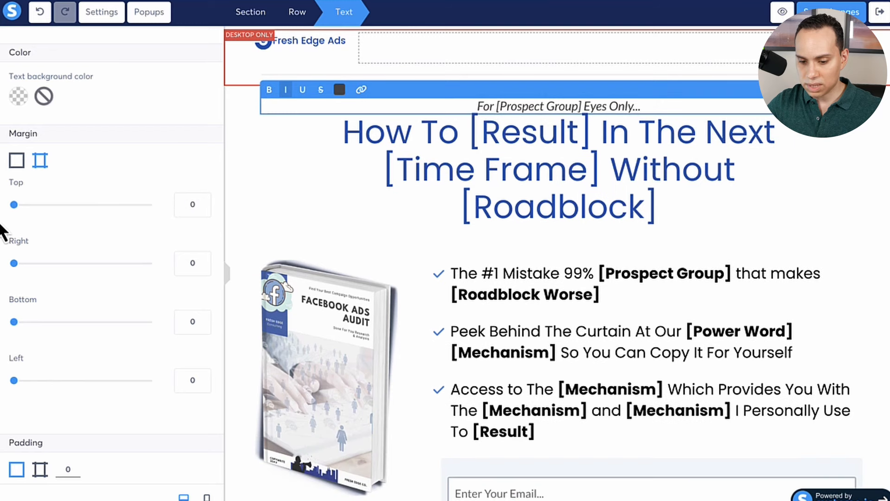
click(630, 145)
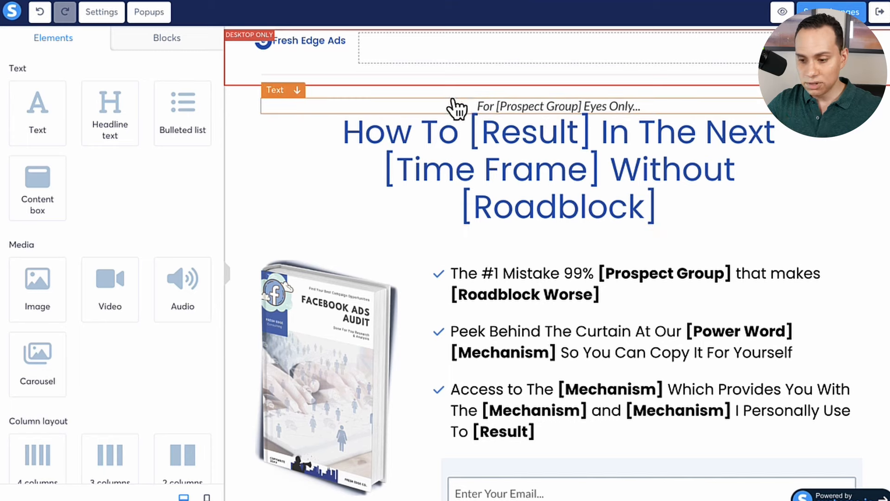
Set individual paddings of 200 right and 200 left on the text above the headline.
click(436, 103)
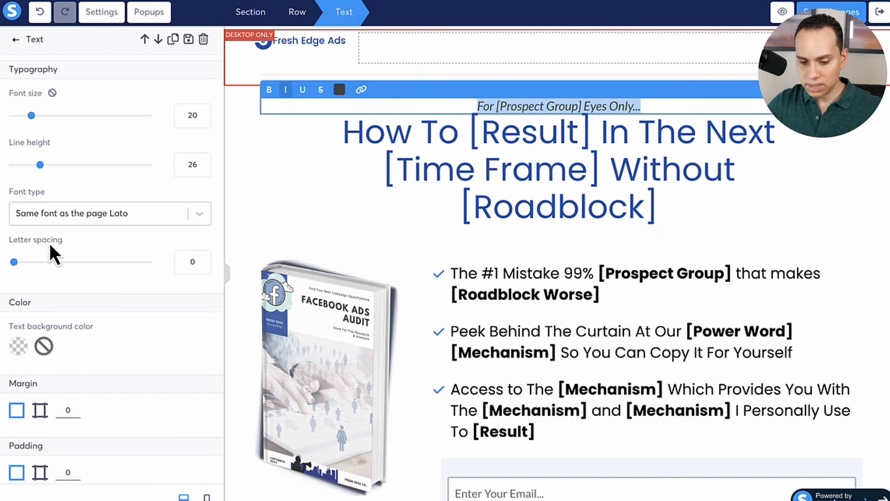
scroll(63, 374, down, 3)
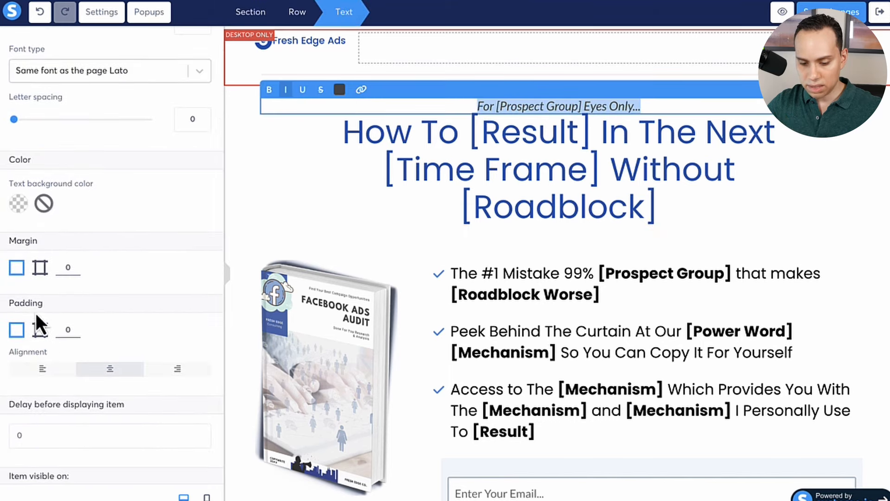
click(40, 330)
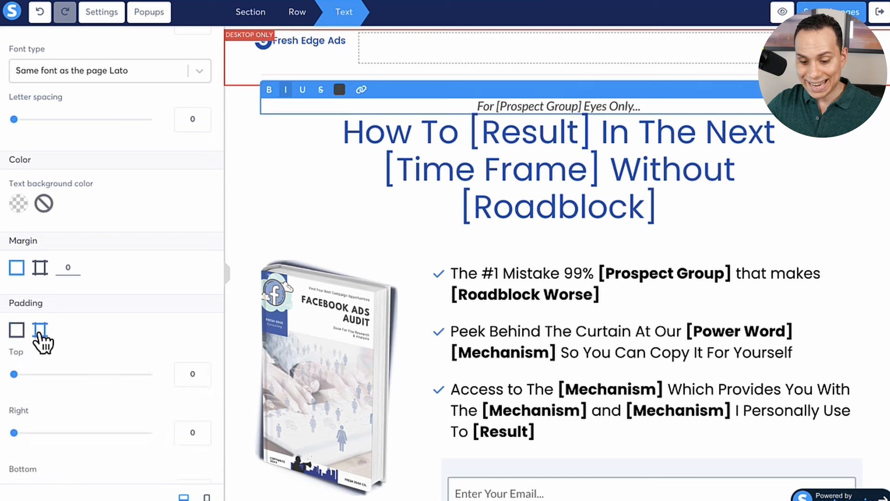
scroll(42, 341, down, 2)
scroll(39, 335, down, 2)
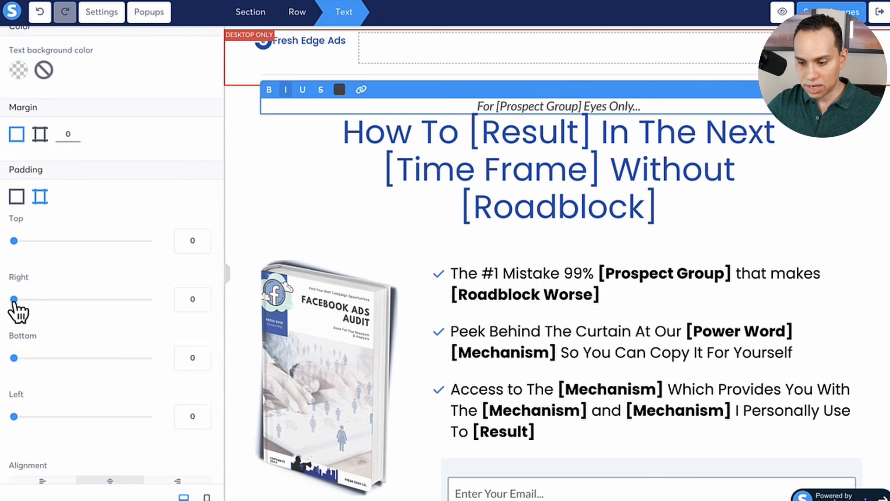
drag(13, 300, 180, 300)
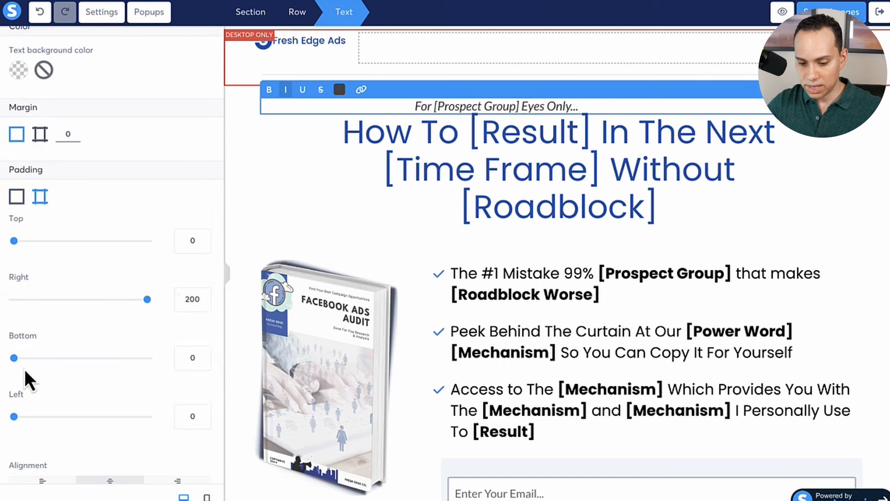
drag(15, 417, 182, 424)
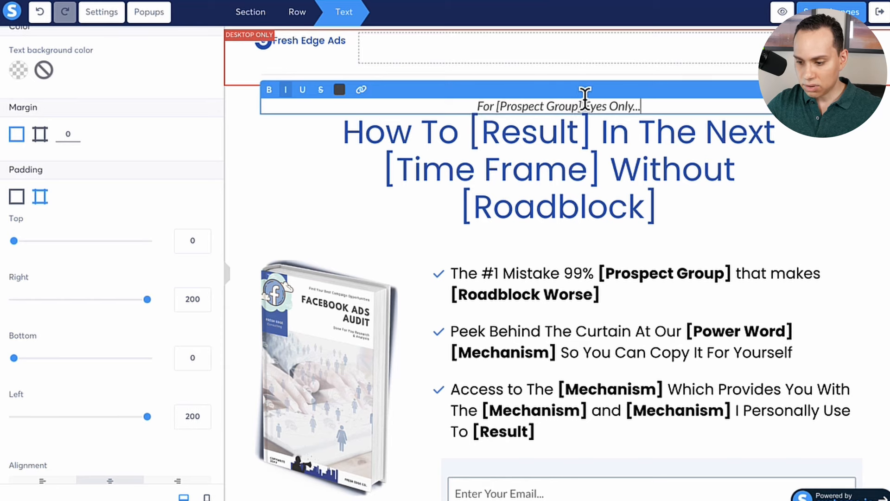
Paste "For [Prospect Group] Eyes Only..." repeatedly after the existing text until it fills six lines.
key(ctrl+a)
key(Right)
key(ctrl+v)
key(ctrl+v)
key(ctrl+v)
key(ctrl+v)
key(ctrl+v)
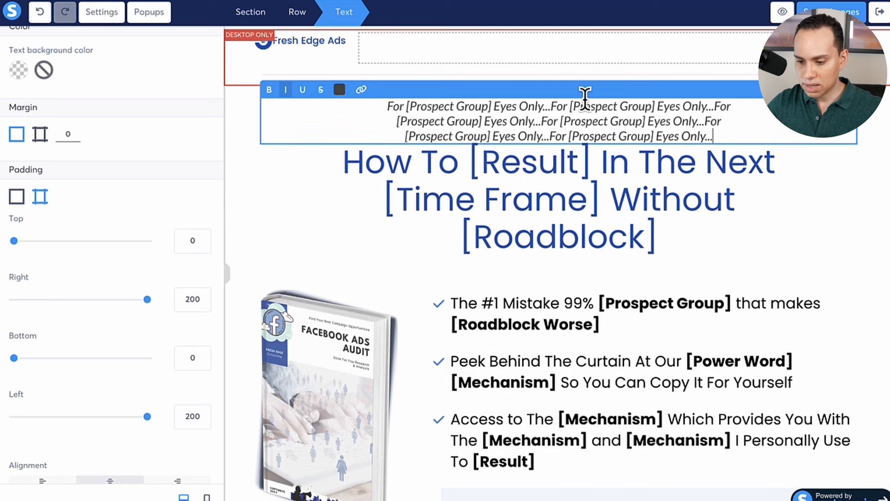
key(ctrl+v)
key(ctrl+v)
key(ctrl+v)
key(ctrl+v)
key(ctrl+v)
key(ctrl+v)
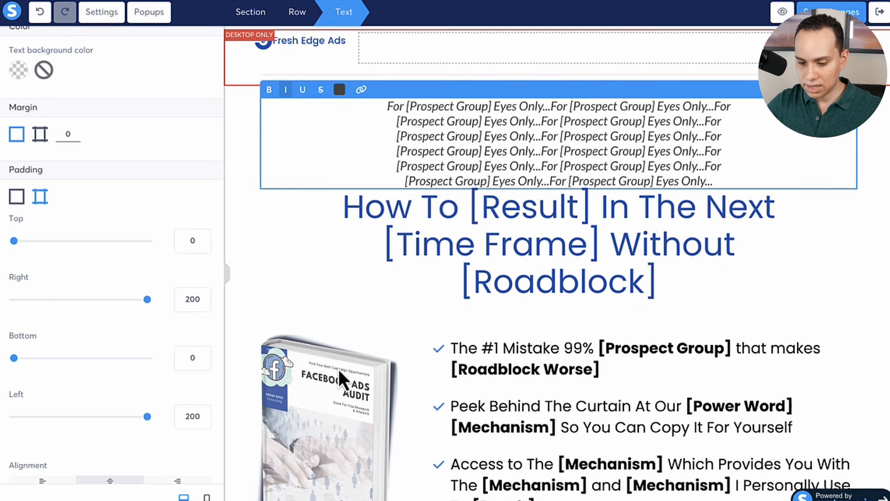
Try a right padding of 0 on the repeated text, and restore the right padding to 200.
drag(147, 299, 8, 299)
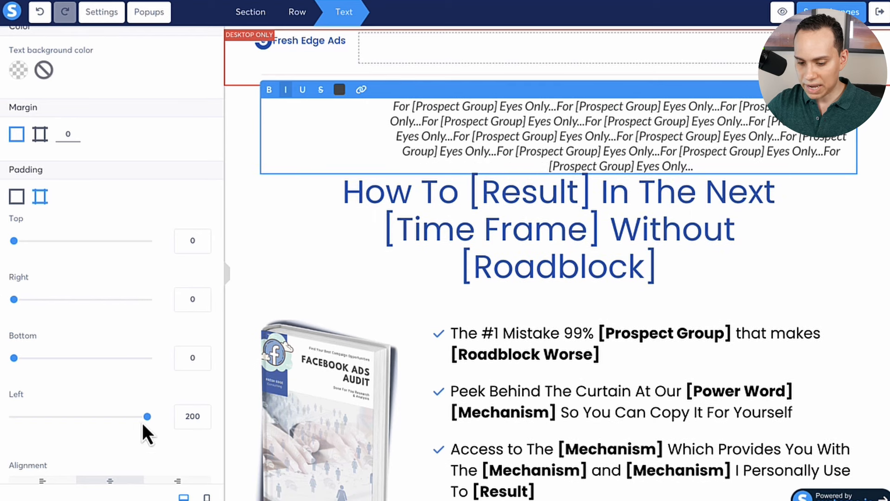
mouse_move(147, 416)
mouse_down()
mouse_move(13, 416)
mouse_move(153, 406)
mouse_up()
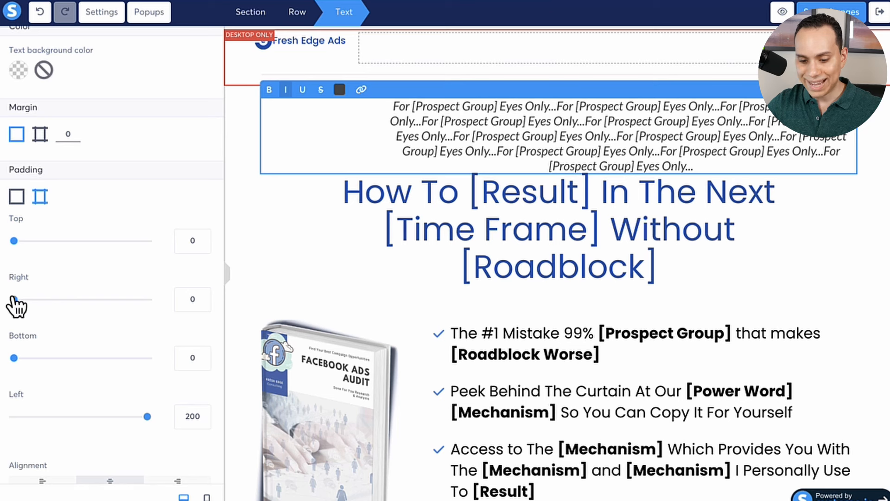
drag(16, 299, 153, 300)
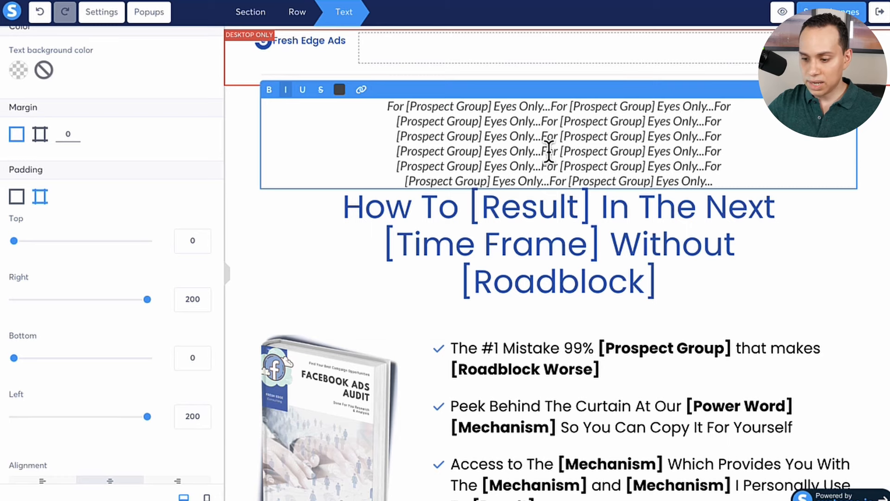
Insert a line break in the third line of the repeated text, before its second "[Prospect Group]".
click(559, 137)
key(Return)
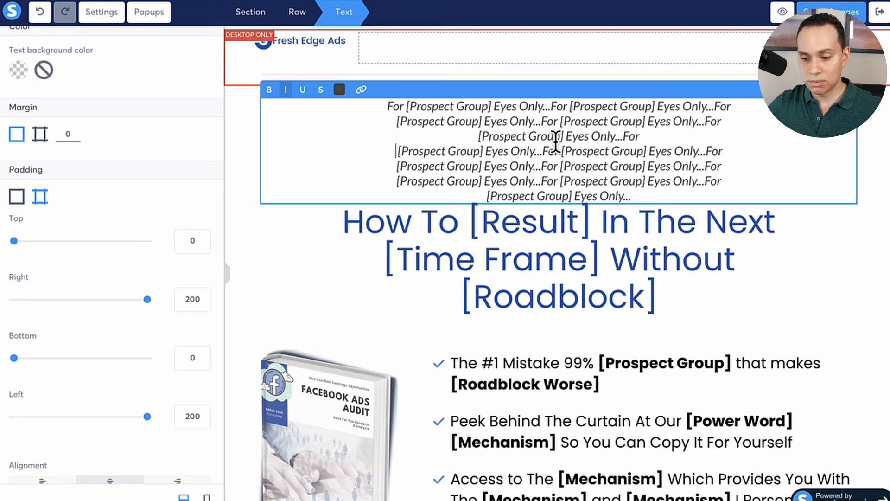
Delete the repeated "For [Prospect Group] Eyes Only..." text element above the headline.
click(723, 304)
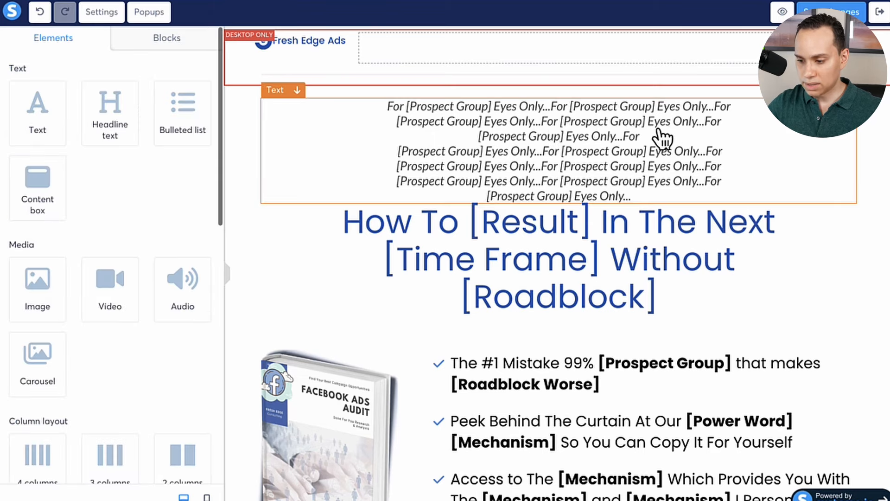
key(Delete)
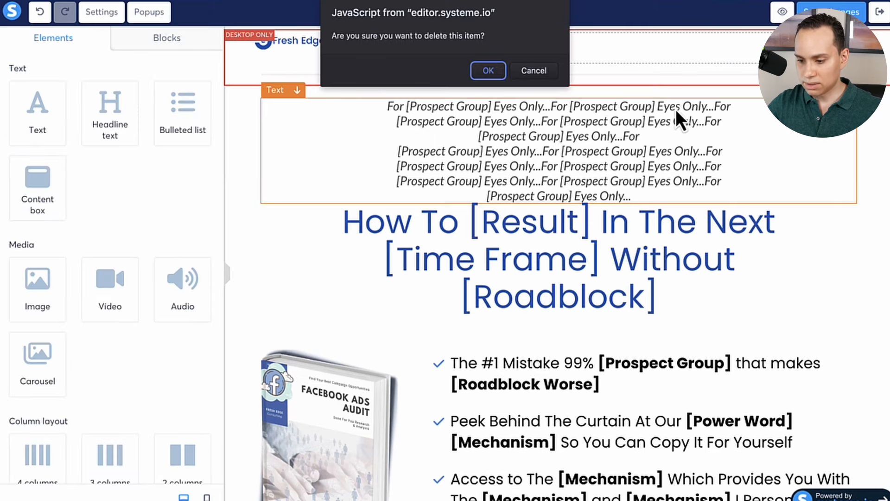
click(489, 78)
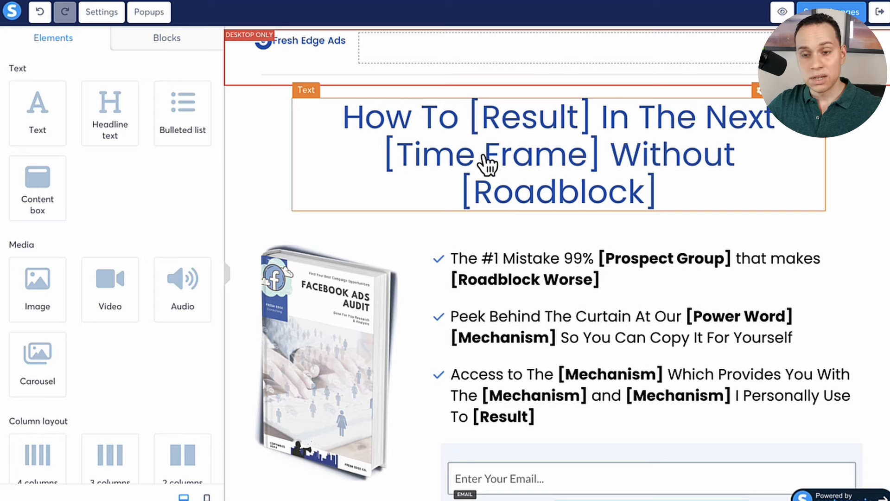
Hide the headline section on mobile and check the page in the mobile view.
click(247, 137)
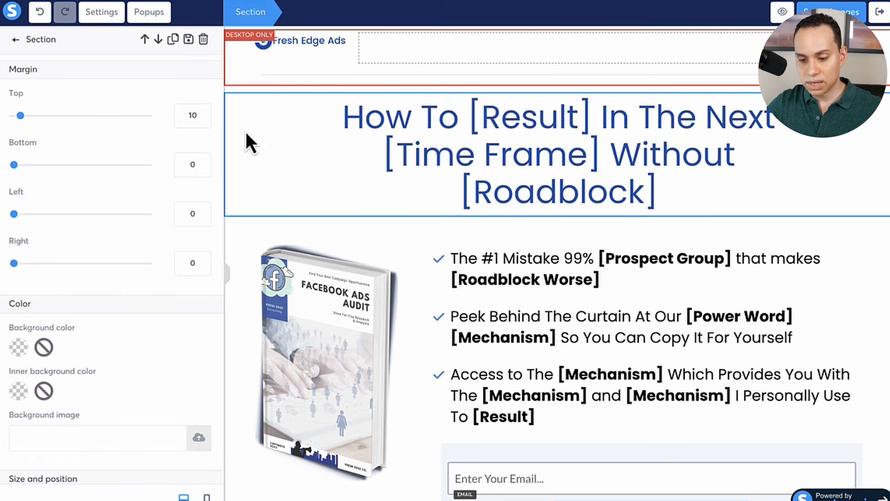
click(255, 124)
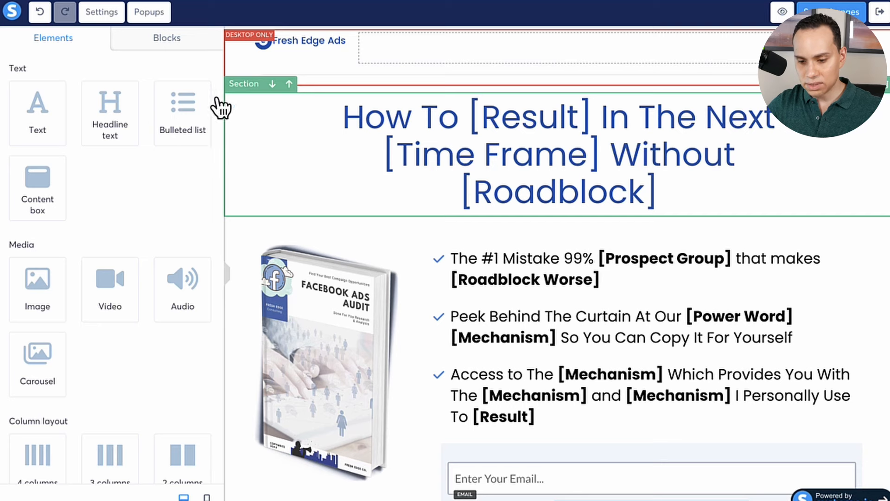
click(266, 120)
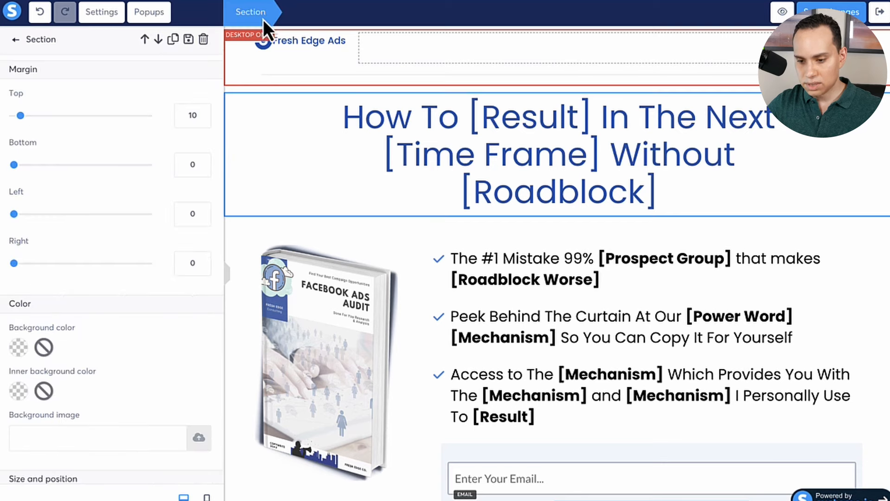
scroll(128, 177, down, 2)
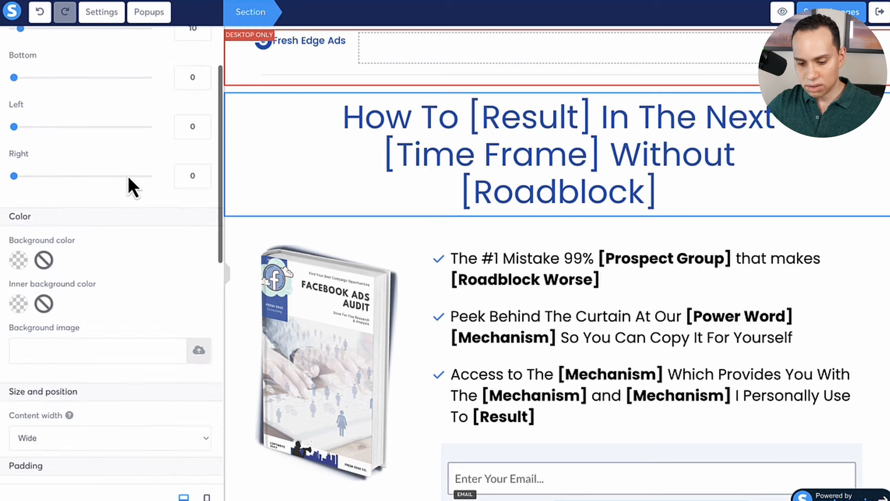
scroll(134, 200, down, 3)
scroll(132, 193, up, 5)
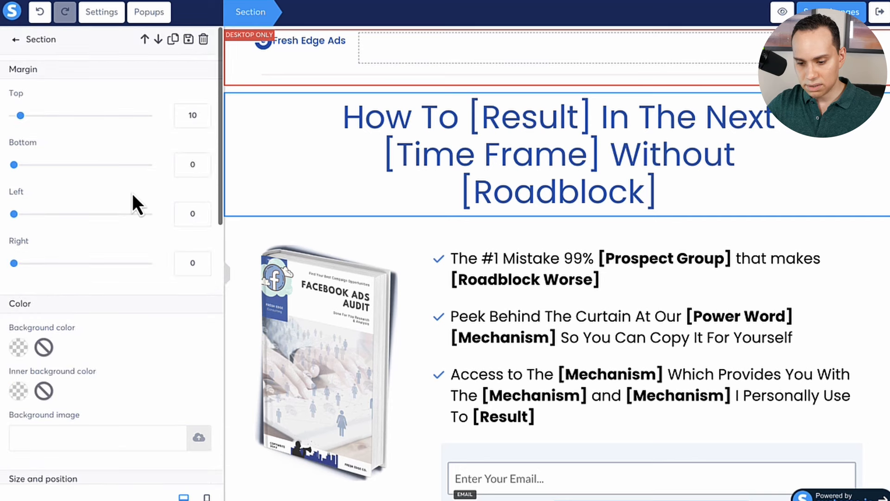
scroll(132, 194, down, 12)
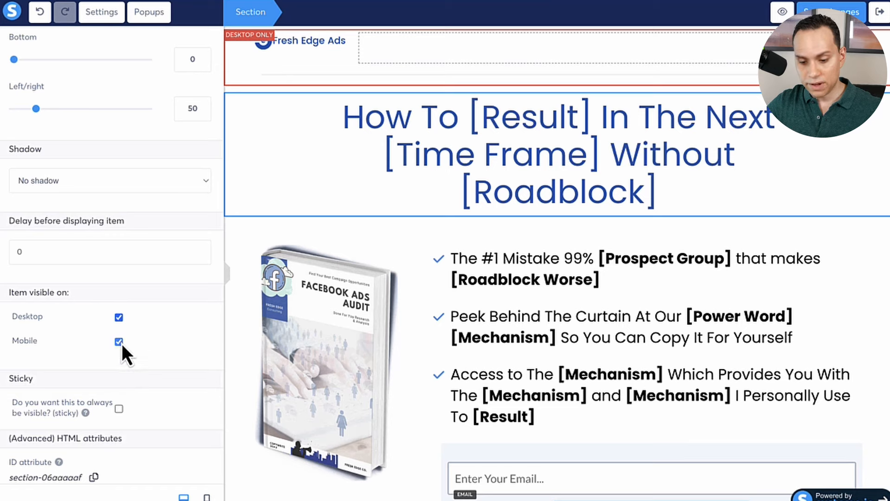
click(118, 342)
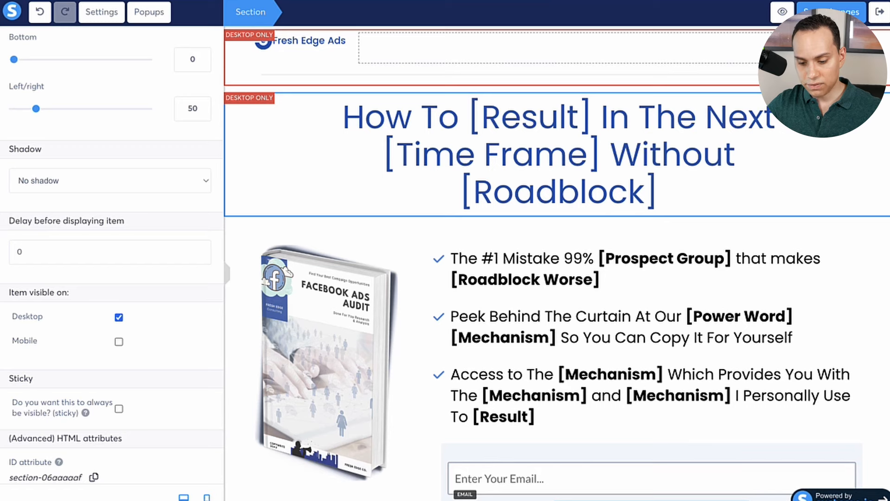
click(207, 498)
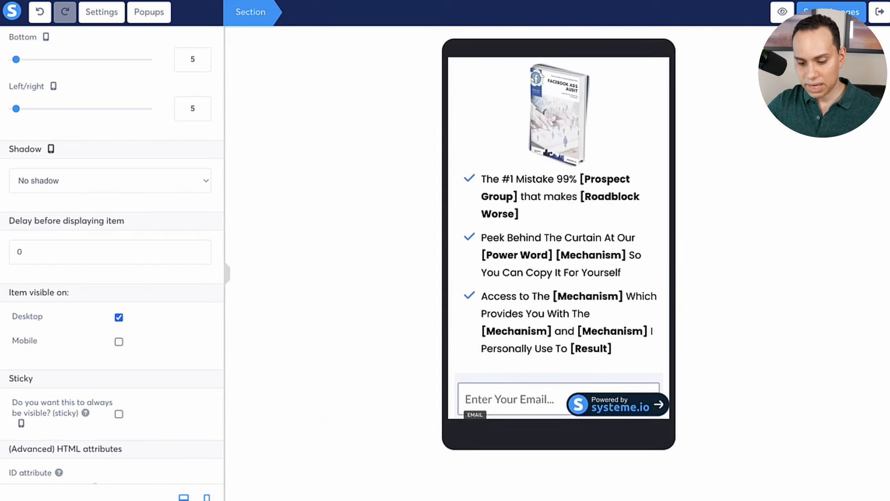
Make the headline section visible on mobile again and recheck the mobile view.
click(184, 497)
click(118, 342)
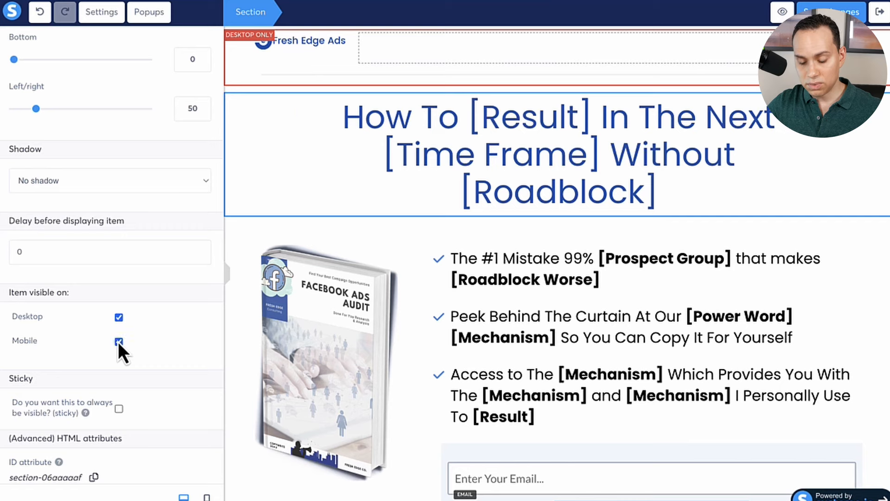
click(207, 498)
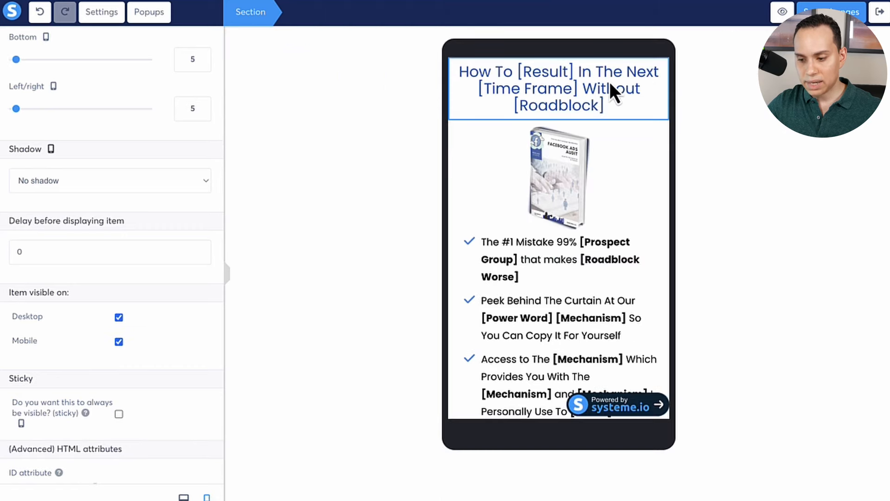
View the headline text's mobile typography settings, and return to the desktop view.
click(640, 175)
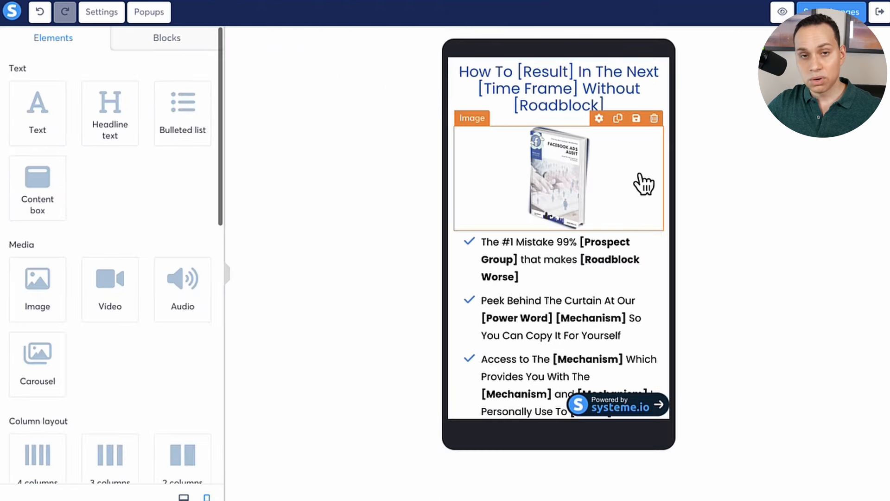
click(507, 80)
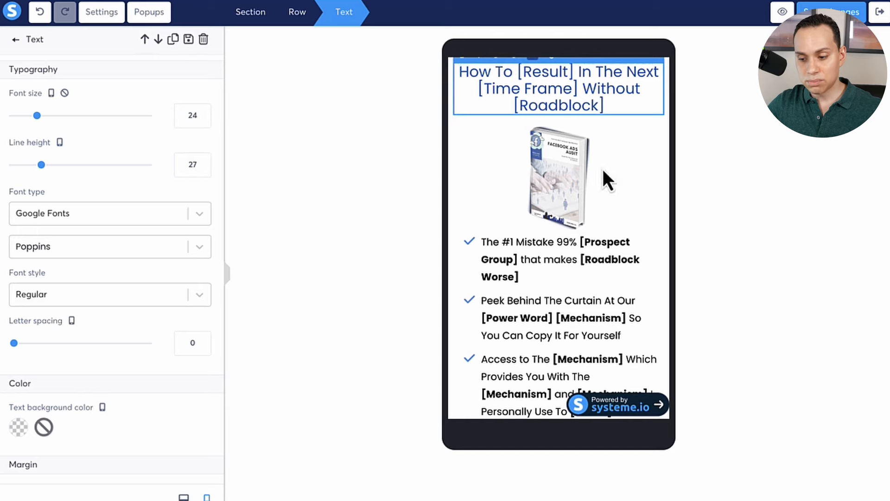
click(605, 185)
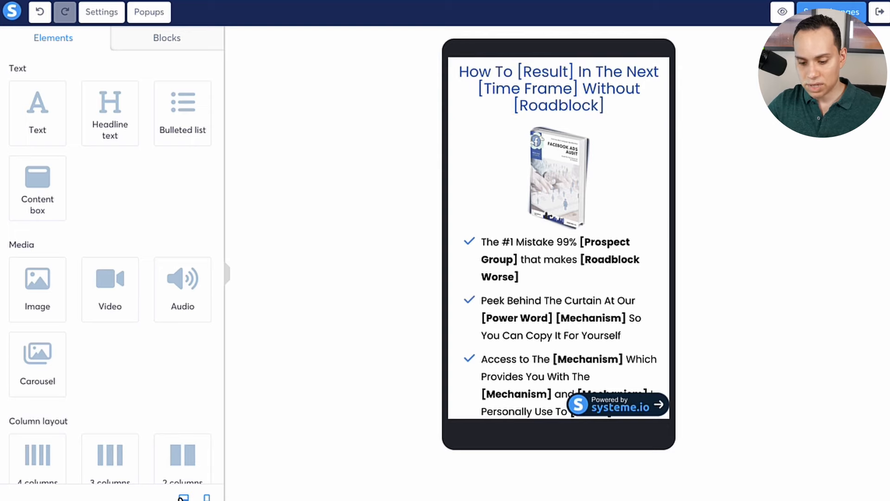
click(184, 498)
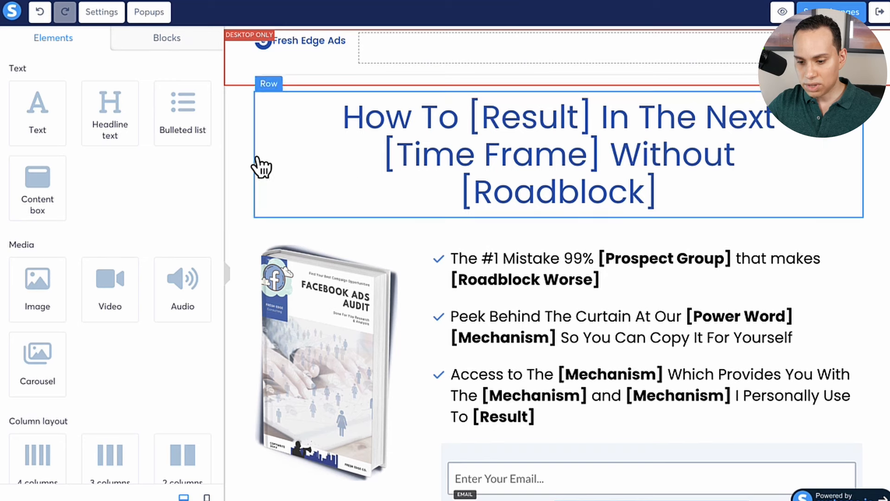
Try an Extra small content width on the headline section.
click(243, 152)
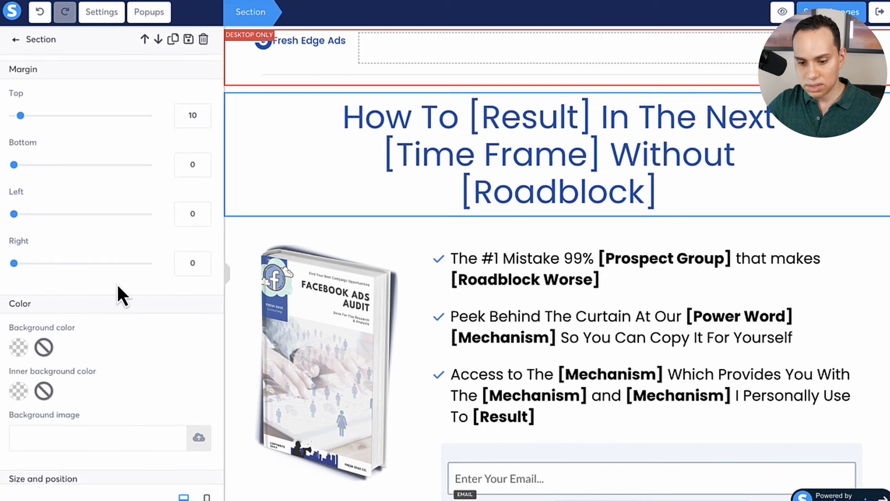
scroll(118, 285, down, 4)
scroll(117, 284, down, 3)
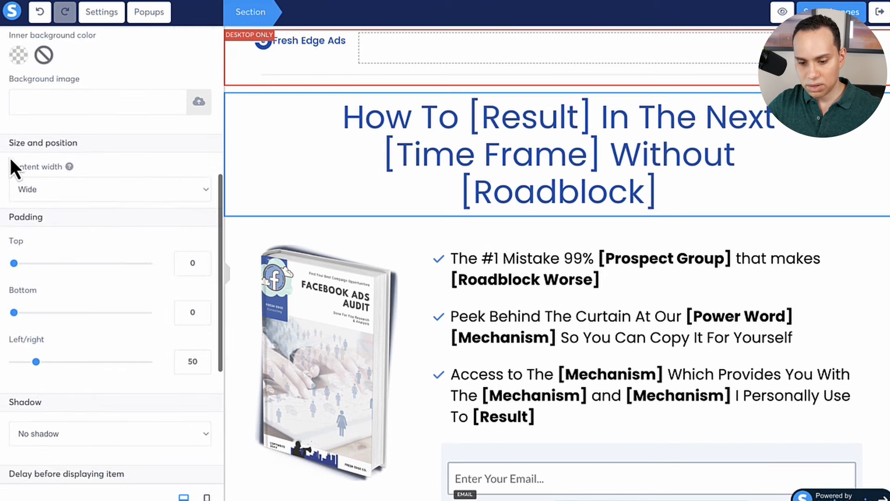
click(119, 193)
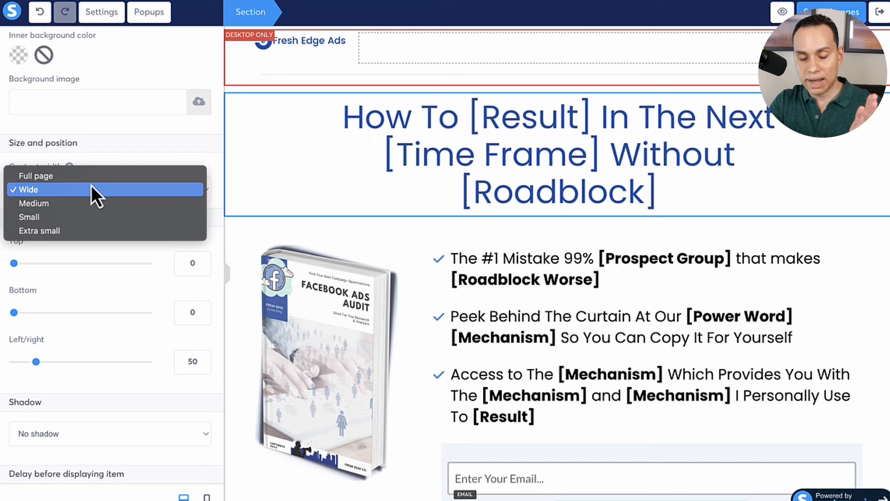
click(62, 232)
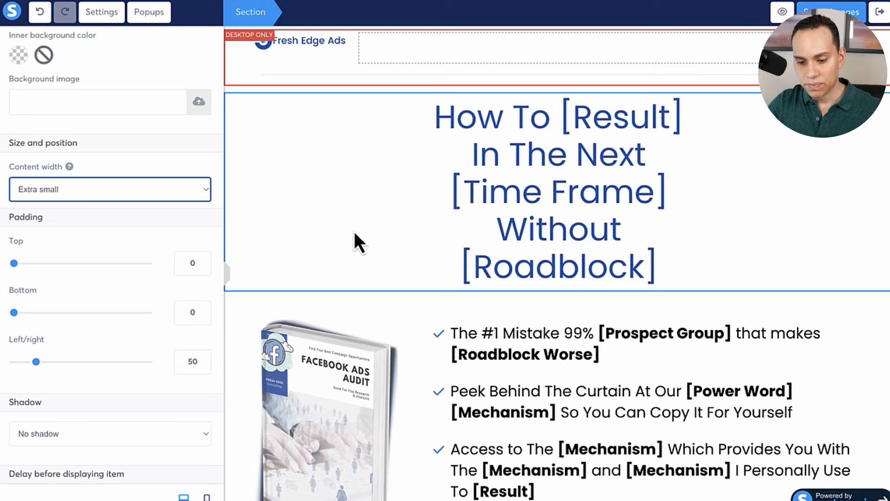
Set the headline section's content width back to Wide and save the page changes.
click(60, 185)
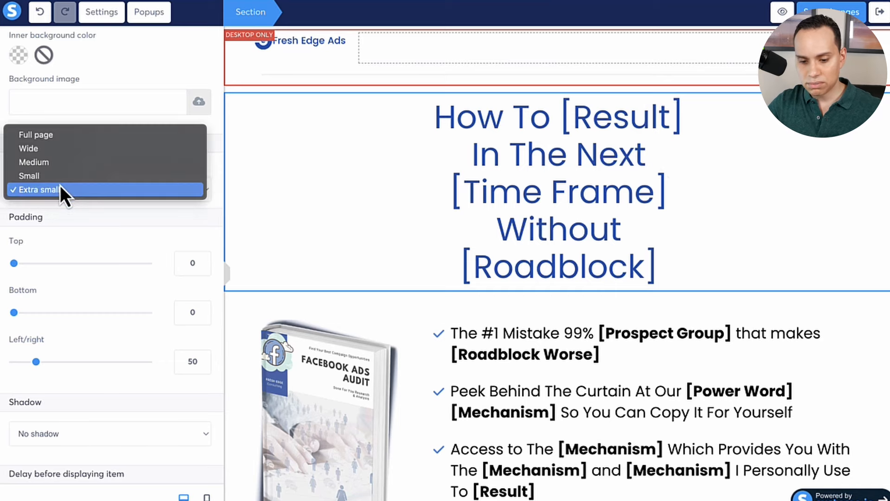
click(61, 149)
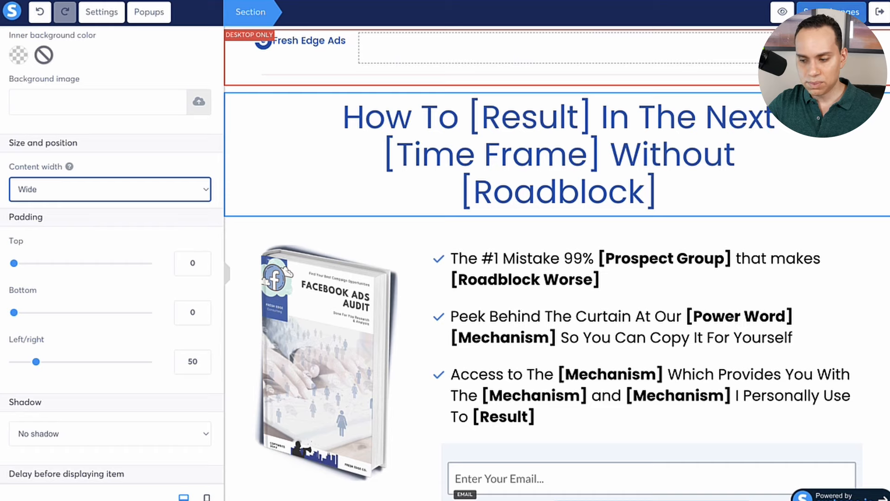
click(811, 11)
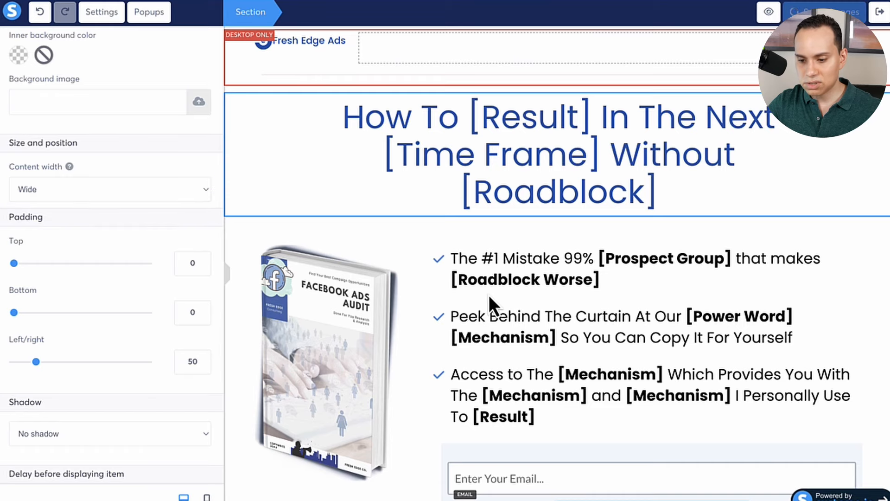
Start saving the section with the book image, bullet list and email form as a block, and read the master block explanation.
click(245, 141)
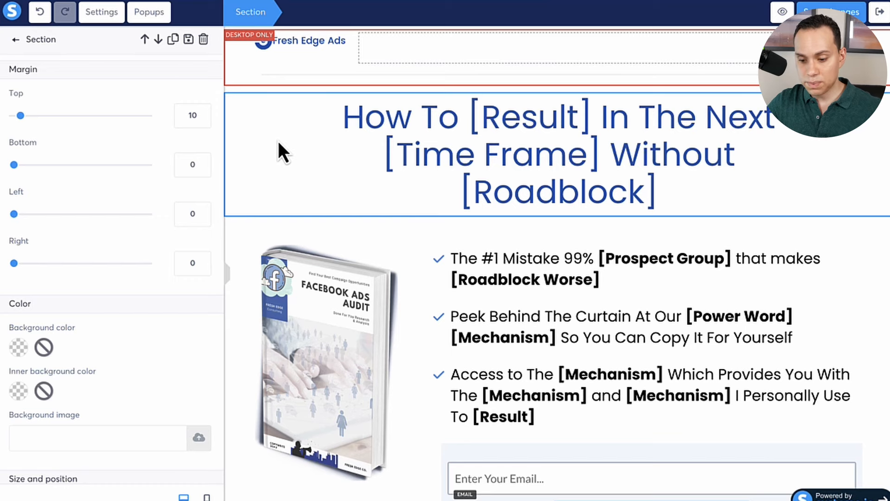
click(243, 260)
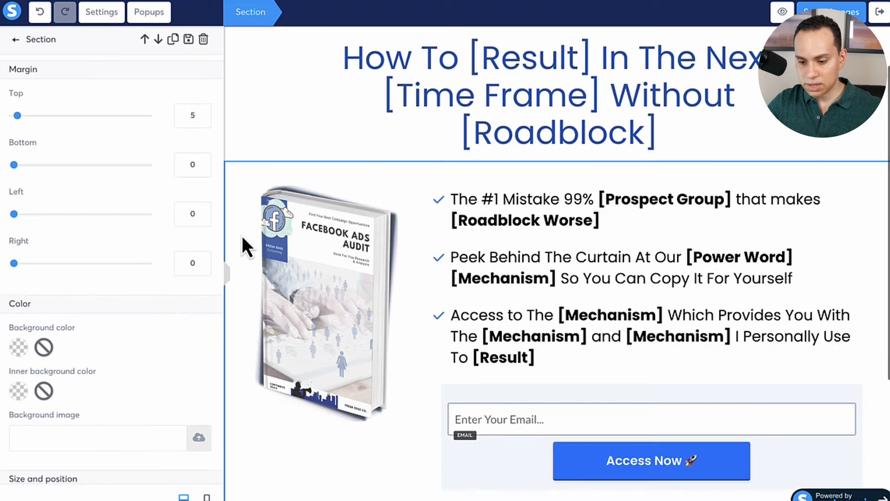
click(189, 40)
scroll(485, 135, down, 3)
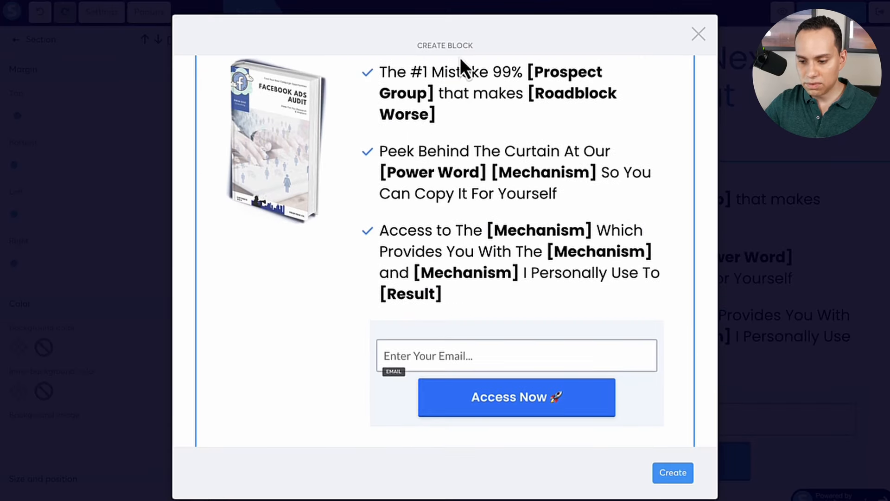
scroll(360, 251, up, 3)
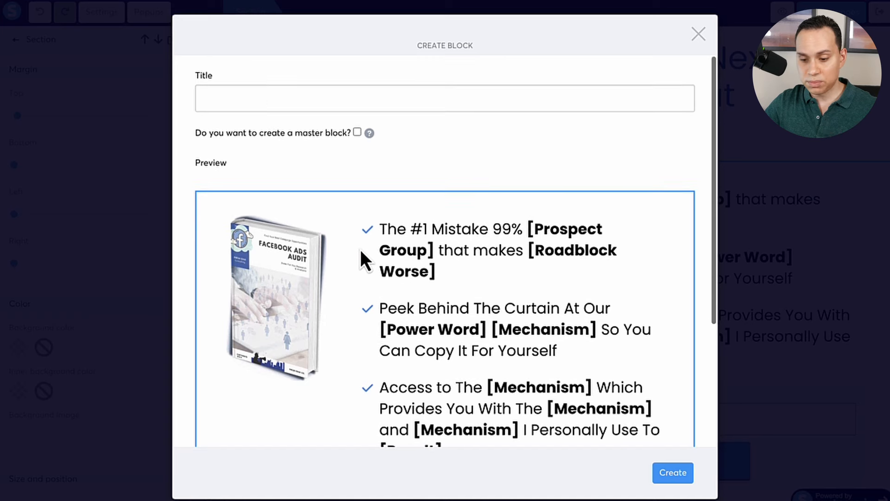
click(259, 92)
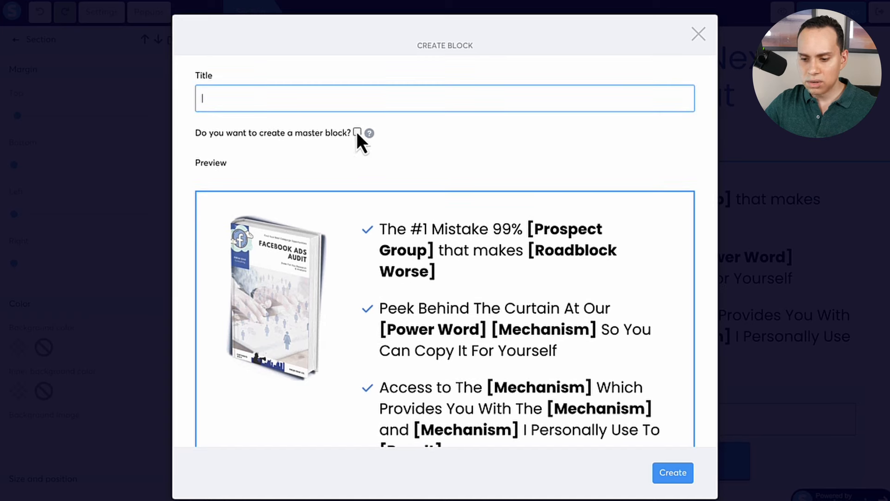
click(371, 134)
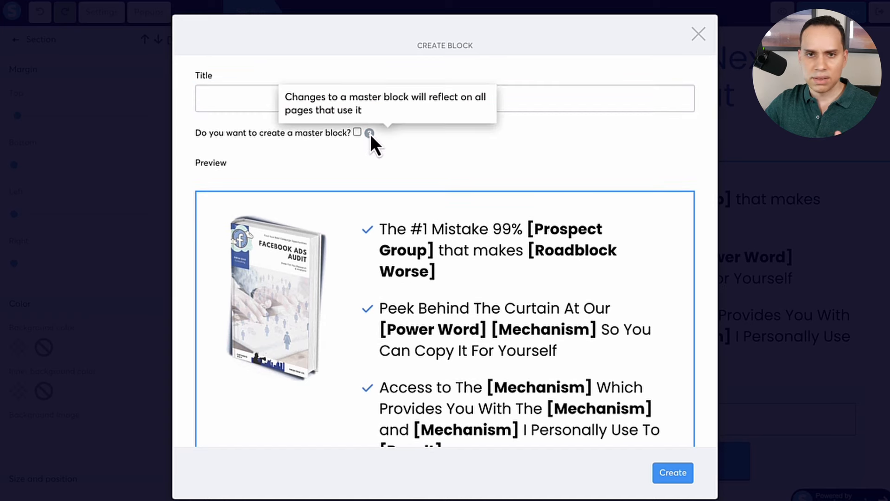
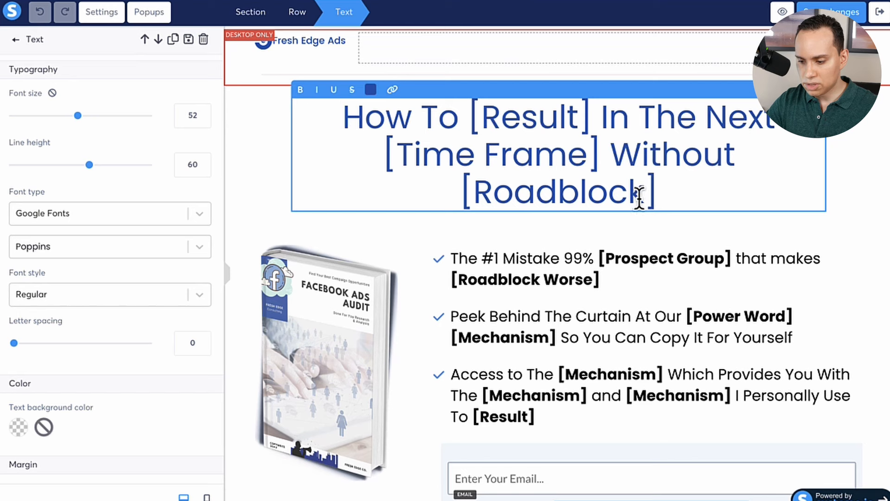
Replace the placeholder headline with the copied text "How To 3X Your ROAS In The Next 7 Days Without Increasing Your Ad Spend" as plain text.
shift+click(666, 193)
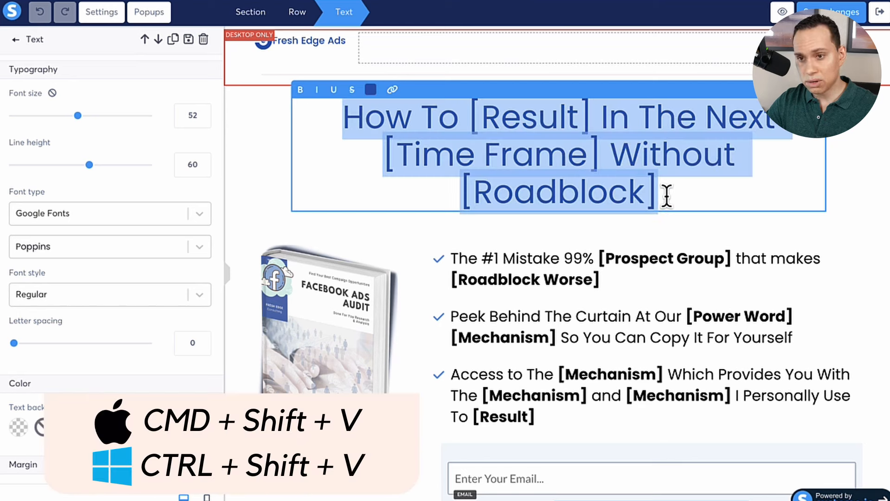
text(How To 3X Your ROAS In The Next 7 Days Without Increasing Your Ad Spend)
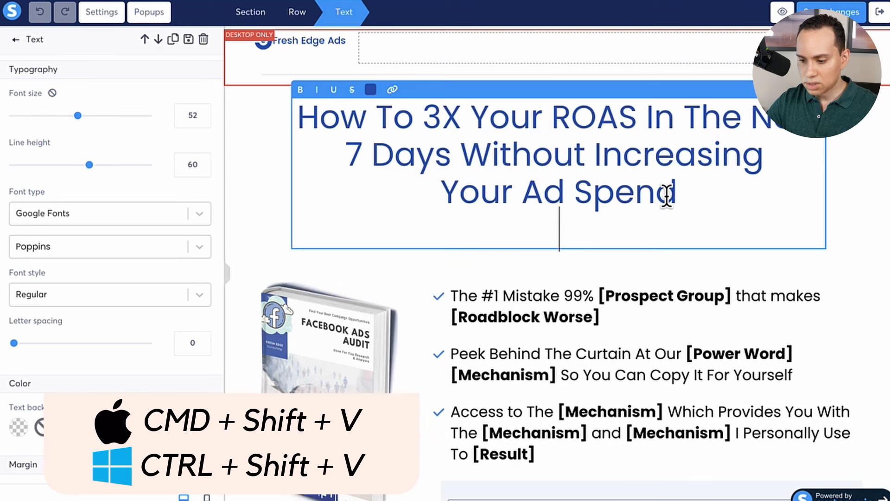
key(BackSpace)
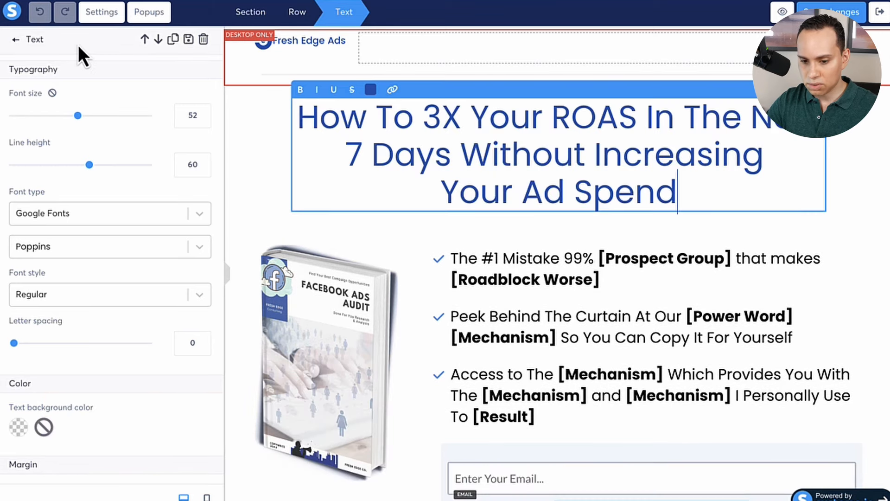
Try pasting the headline below with its source formatting, then undo the paste and remove the added blank lines.
key(Return)
key(Return)
text(How To 3X Your ROAS In The Next 7 Days Without Increasing Your Ad Spend)
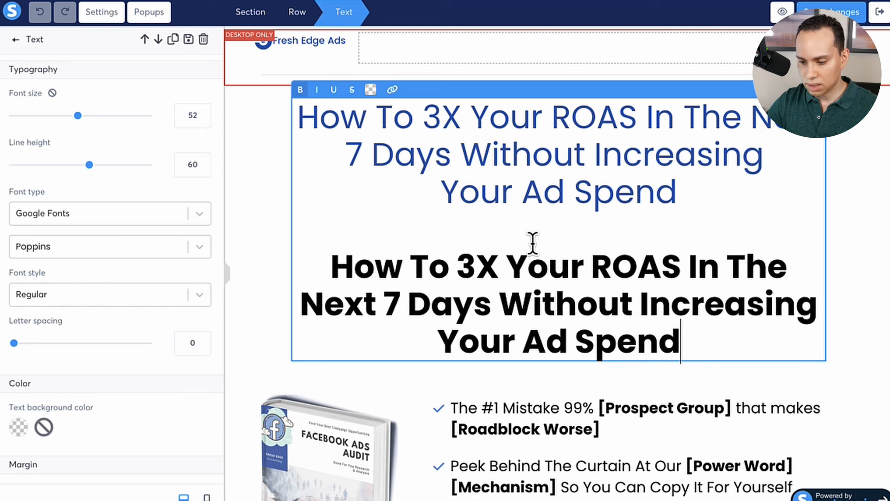
key(ctrl+z)
key(BackSpace)
key(BackSpace)
Make the entire headline bold and remove the hard line breaks inside it, keeping a space between "The" and "Next".
key(ctrl+a)
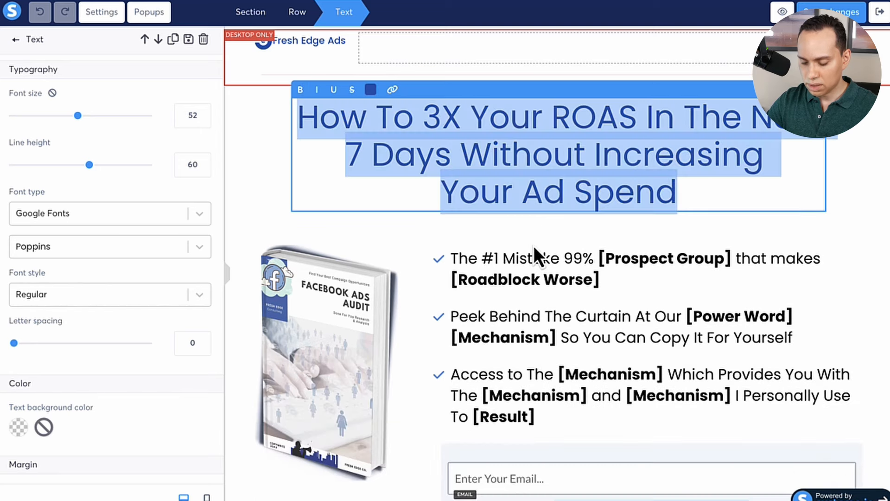
key(ctrl+b)
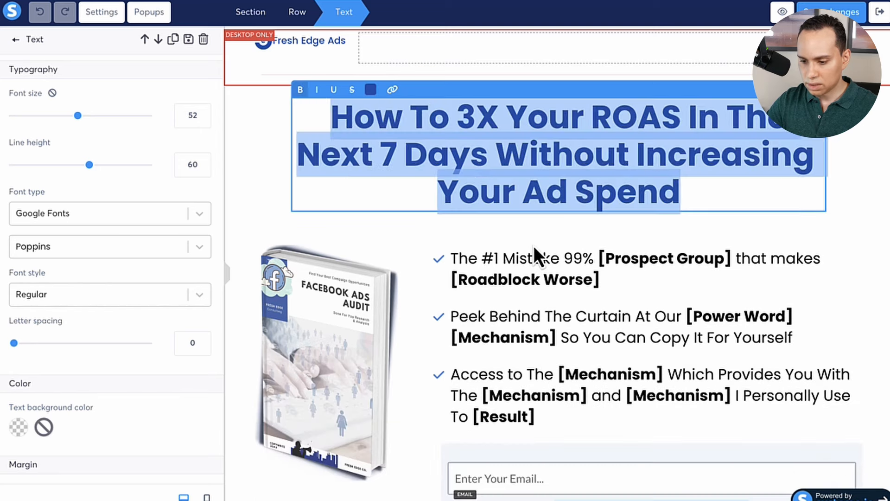
click(303, 153)
key(BackSpace)
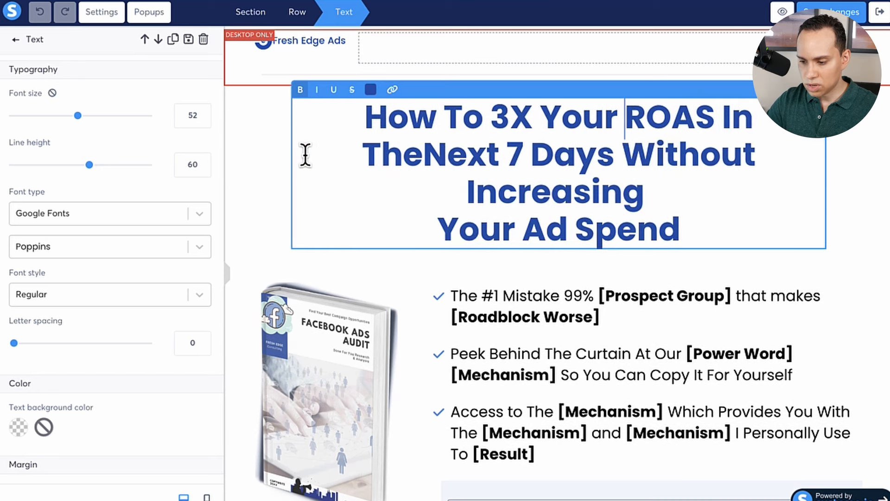
key(alt+Left)
key(alt+Left)
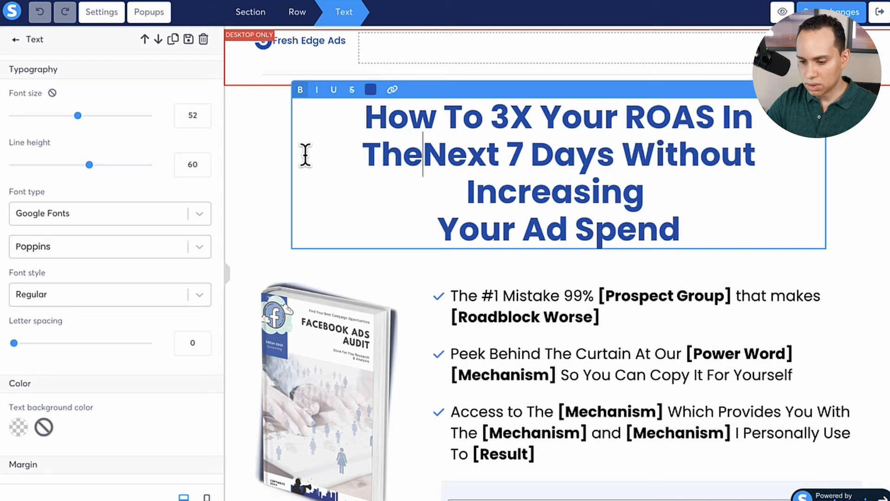
key(BackSpace)
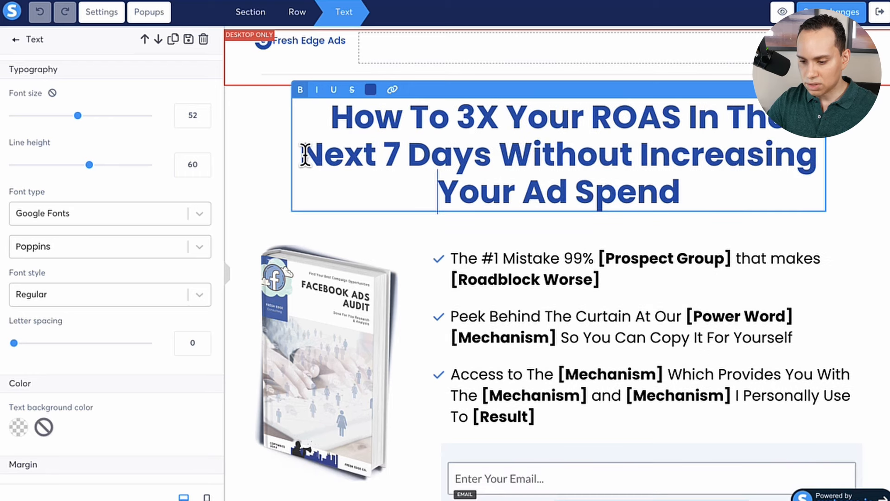
key(BackSpace)
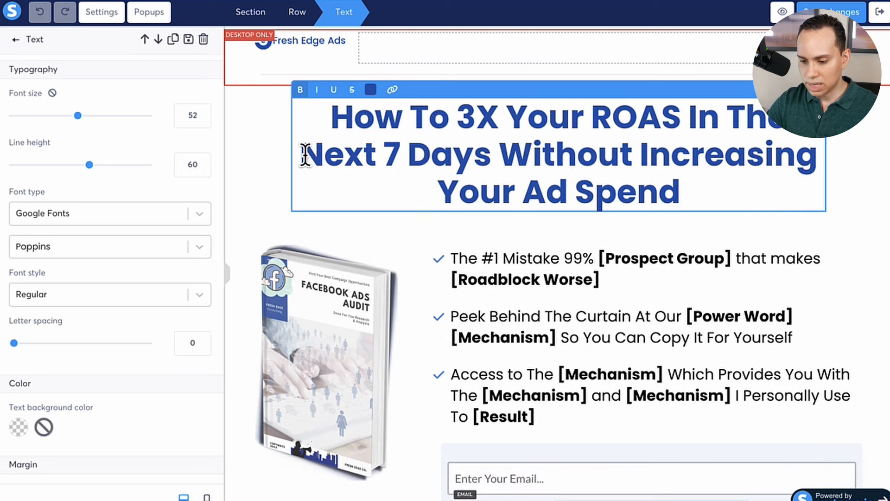
click(276, 137)
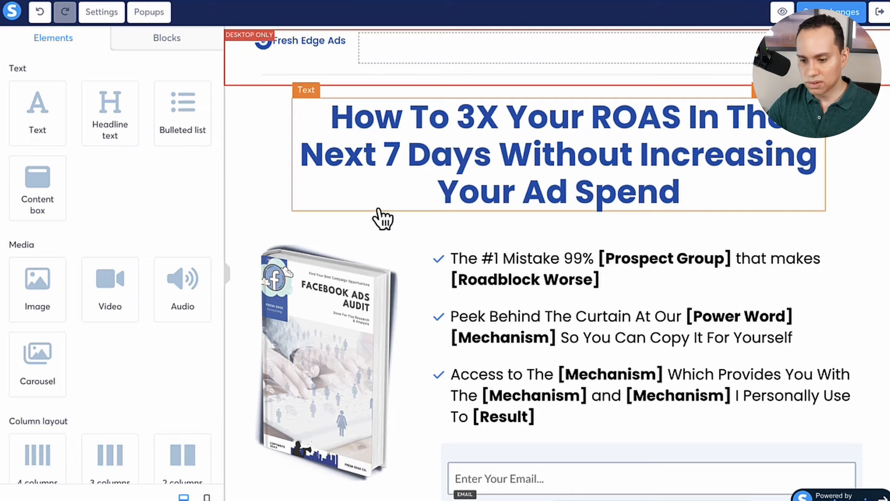
Examine the original headline in the Google Docs Facebook Ads Audit example, and return to the page editor.
click(366, 194)
key(ctrl+Right)
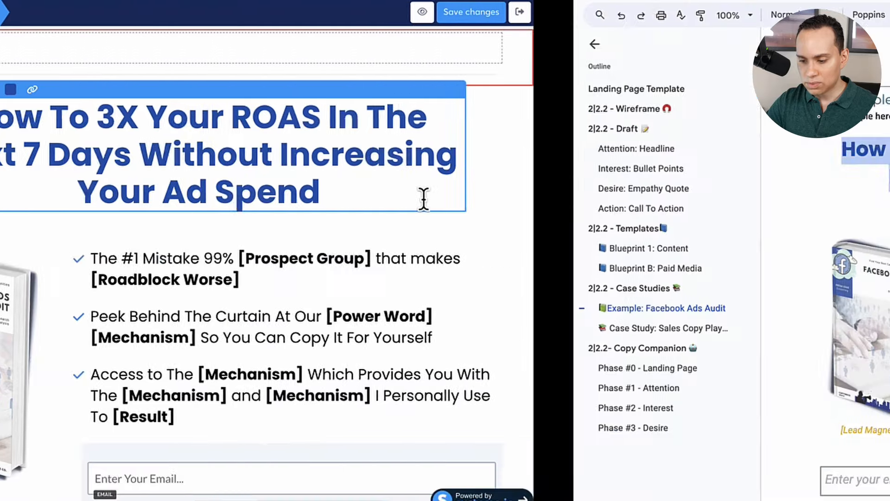
click(526, 211)
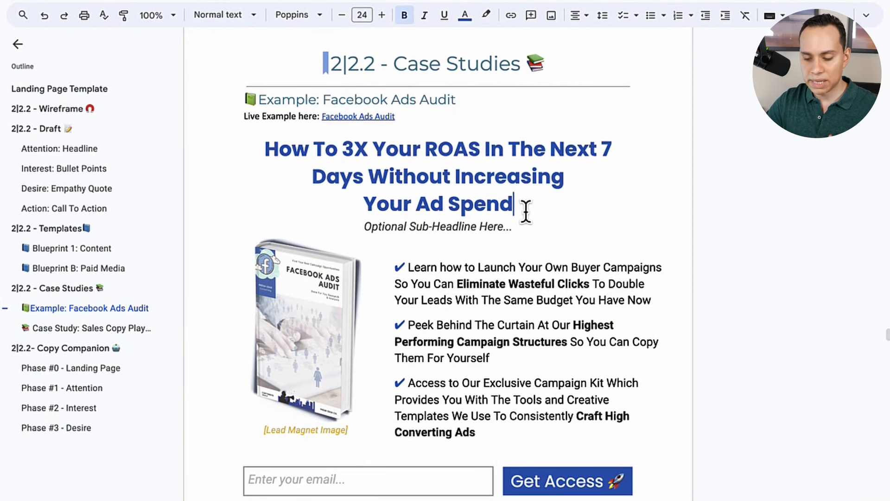
key(ctrl+Left)
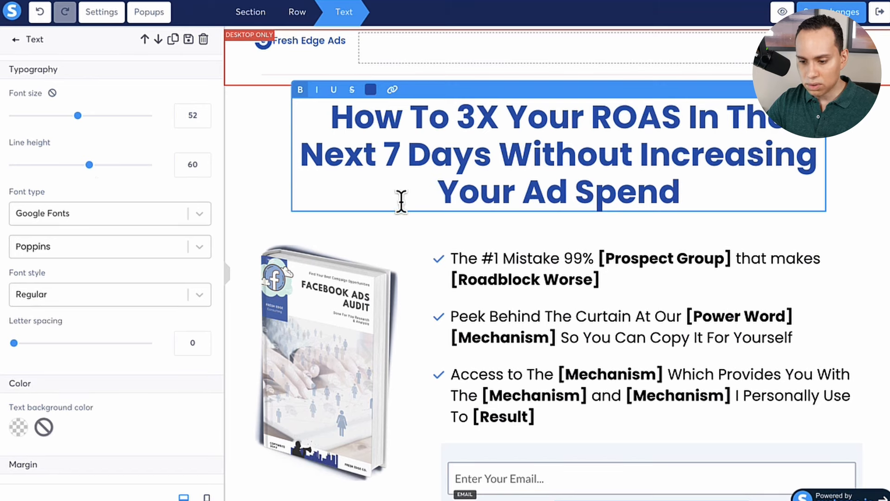
Set the headline's right and left margins to 0.
scroll(96, 204, down, 6)
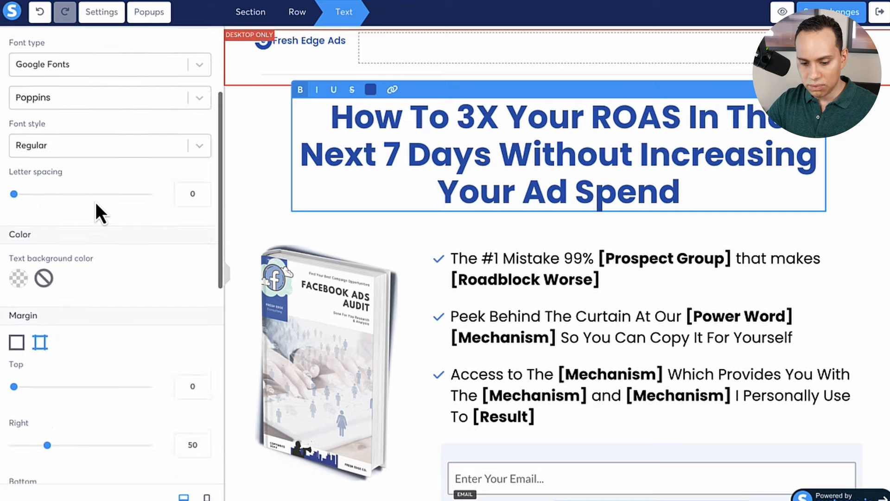
scroll(95, 202, down, 1)
drag(47, 211, 9, 223)
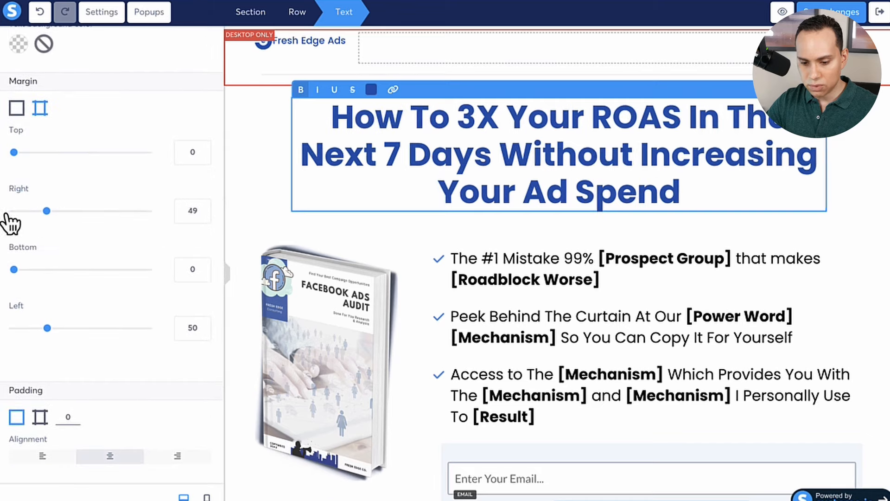
drag(48, 328, 2, 344)
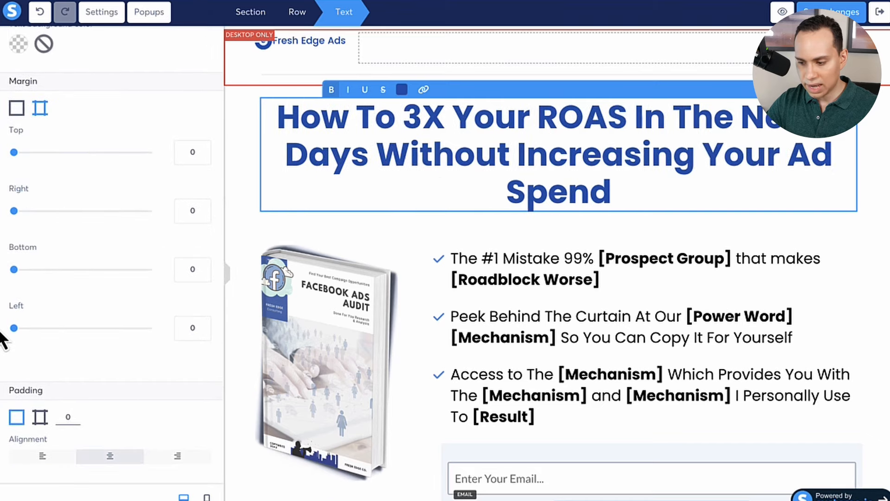
click(763, 239)
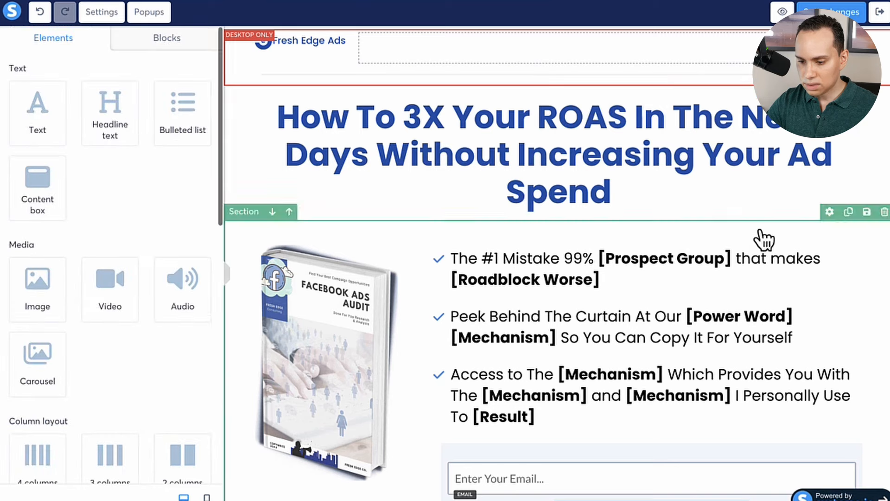
Break the desktop headline so that "Your Ad Spend" sits on its own line.
click(268, 179)
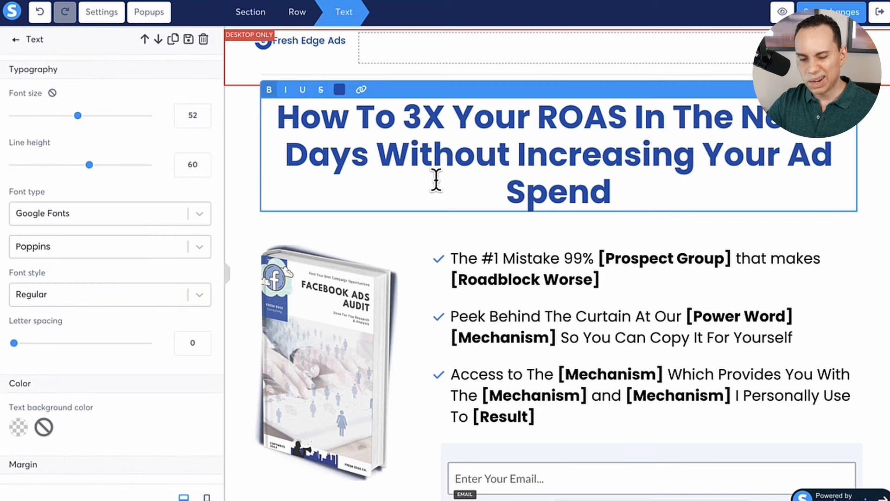
click(698, 159)
key(Return)
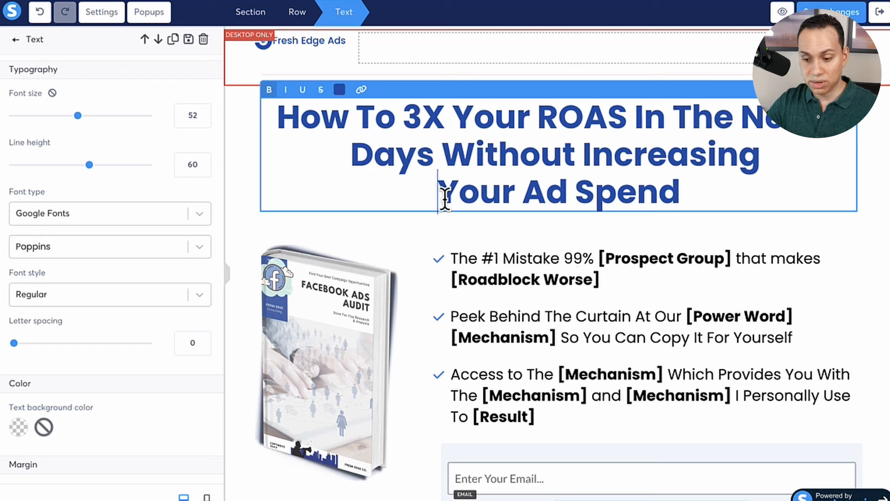
shift+click(680, 193)
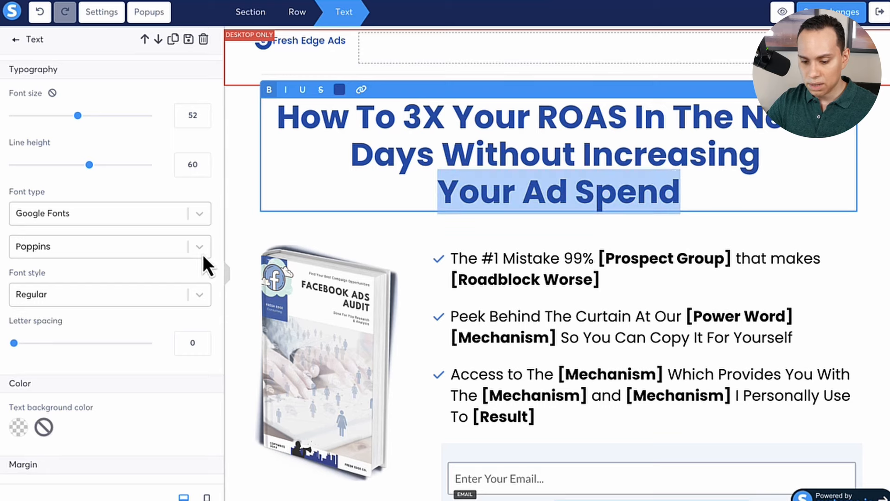
Switch to the mobile view and remove the headline's line break before "Your Ad Spend".
click(207, 498)
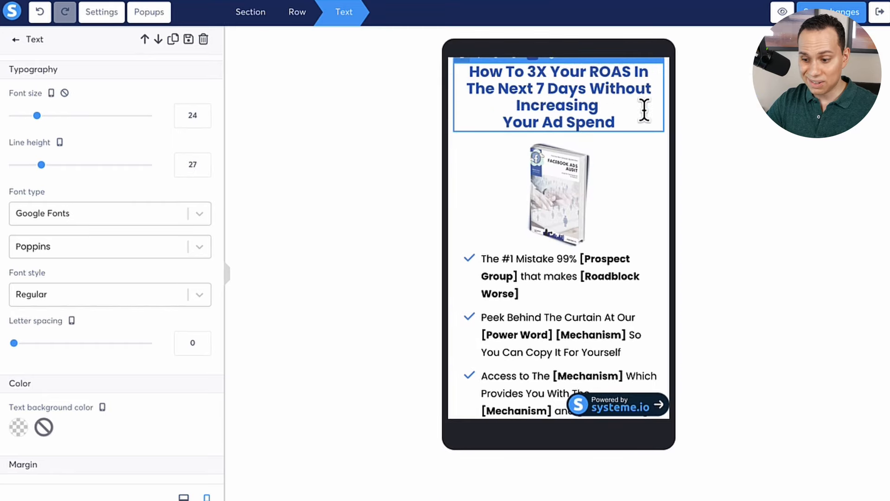
click(617, 110)
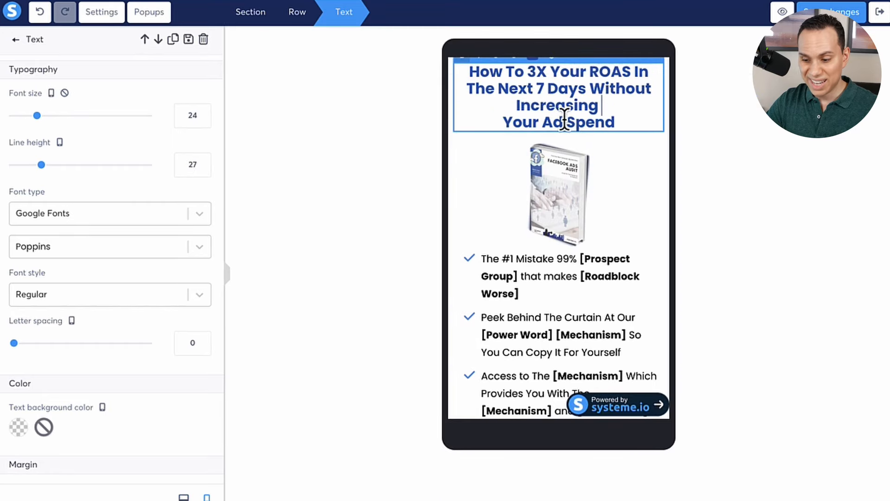
click(500, 122)
key(BackSpace)
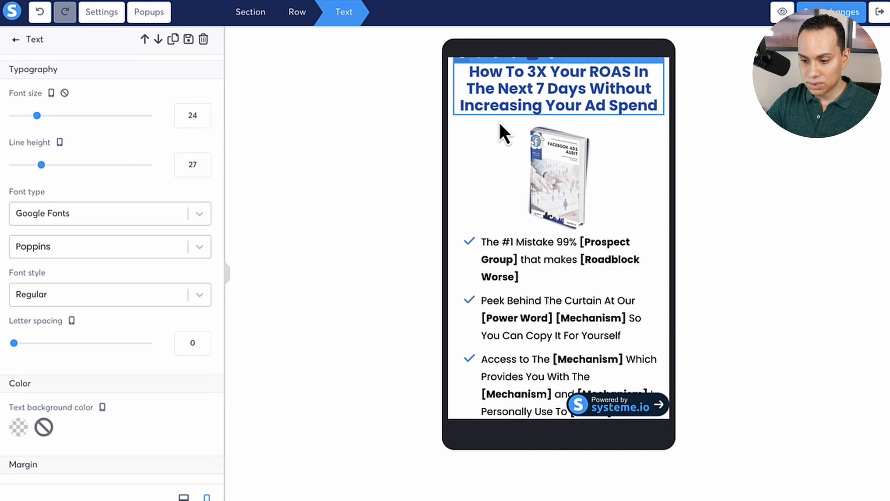
Return to the desktop view and insert the line break before "Your Ad Spend" again.
click(183, 497)
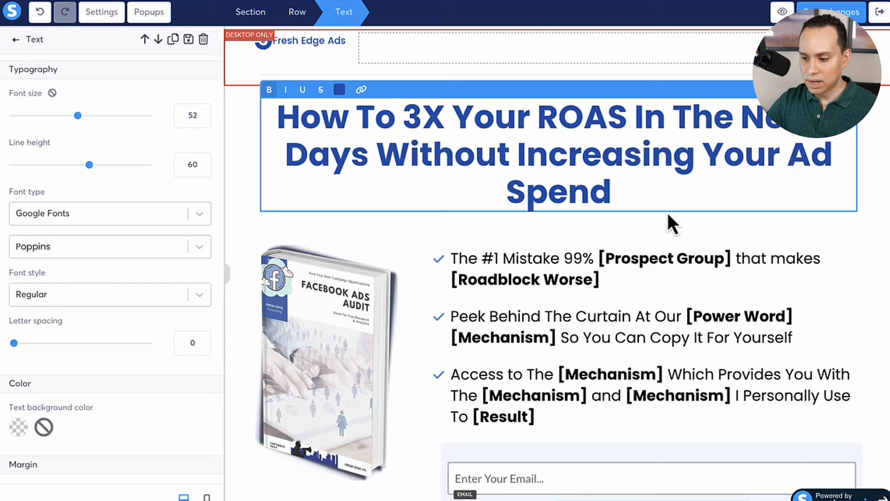
click(702, 158)
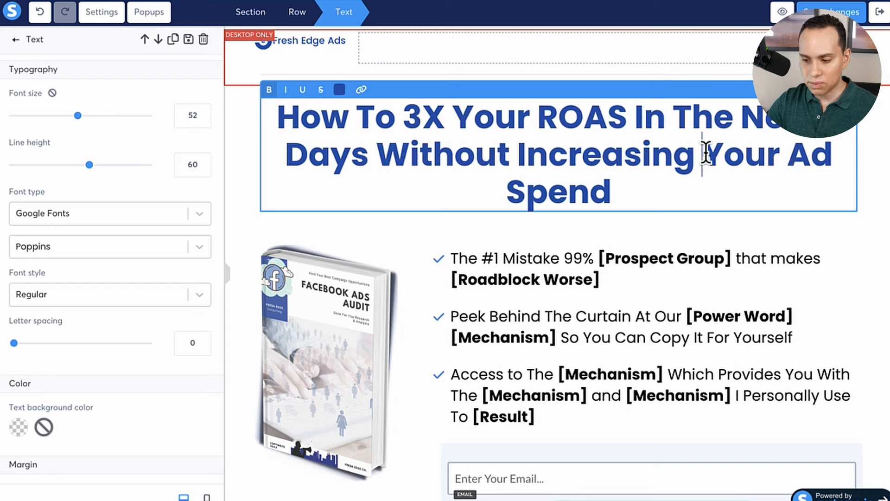
key(Return)
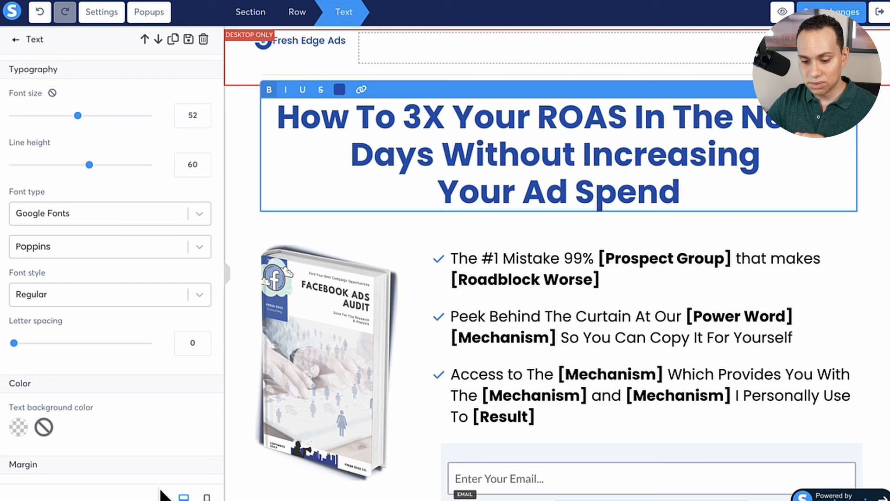
Check the headline in the mobile view again and join "Your Ad Spend" back onto the line with "Increasing".
click(207, 497)
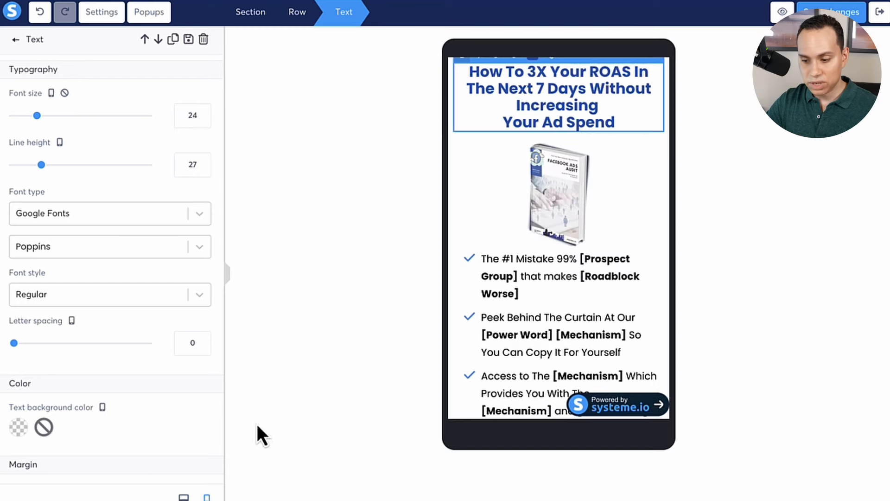
click(501, 121)
key(BackSpace)
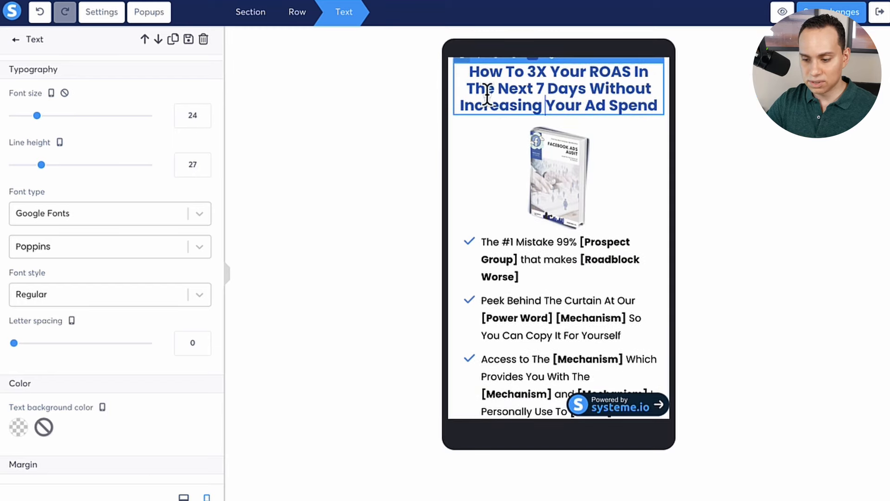
Try a line break before "Ad Spend" in the desktop headline, remove it, and deselect the headline.
click(185, 498)
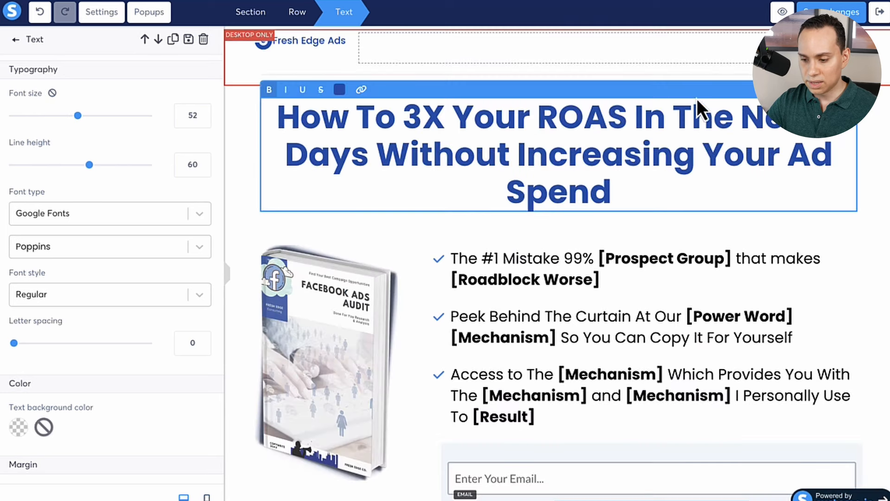
click(785, 149)
key(Return)
key(BackSpace)
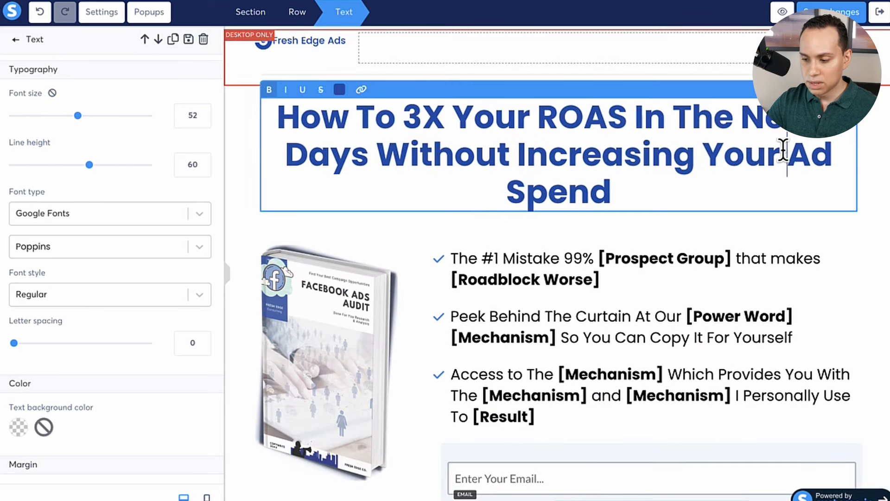
click(342, 250)
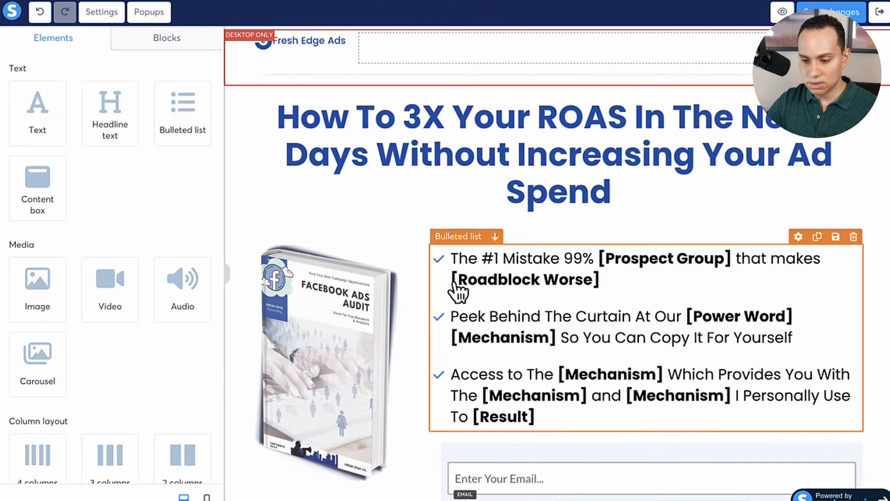
Switch the headline's margin to individual sides and set the right margin to 100.
click(280, 171)
scroll(48, 245, down, 7)
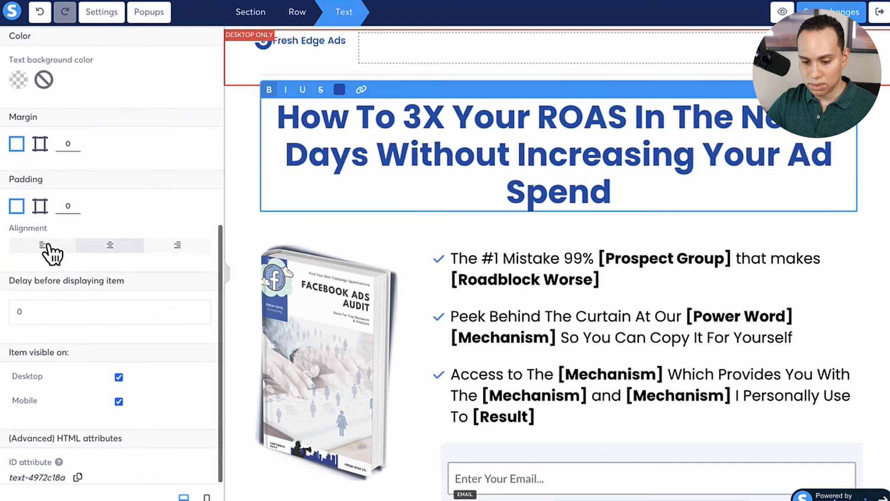
click(40, 148)
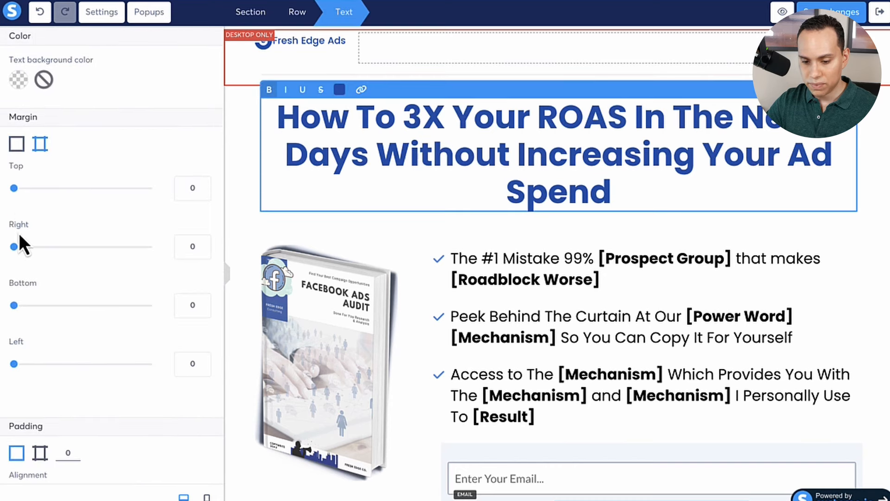
drag(14, 246, 80, 244)
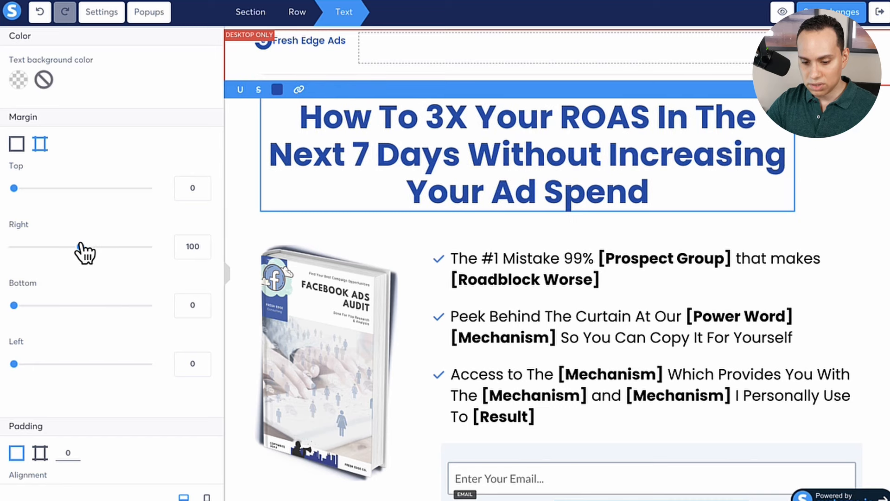
Set the headline's left margin to 100 and deselect the headline.
click(193, 365)
text(100)
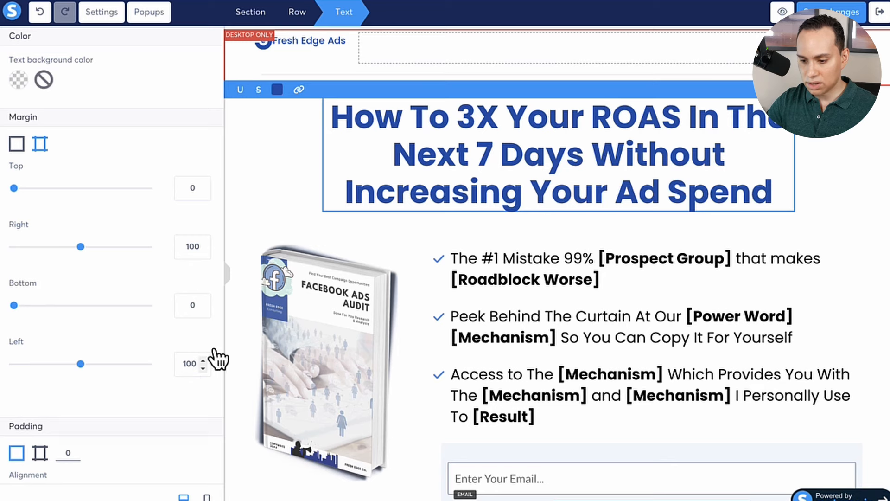
click(742, 241)
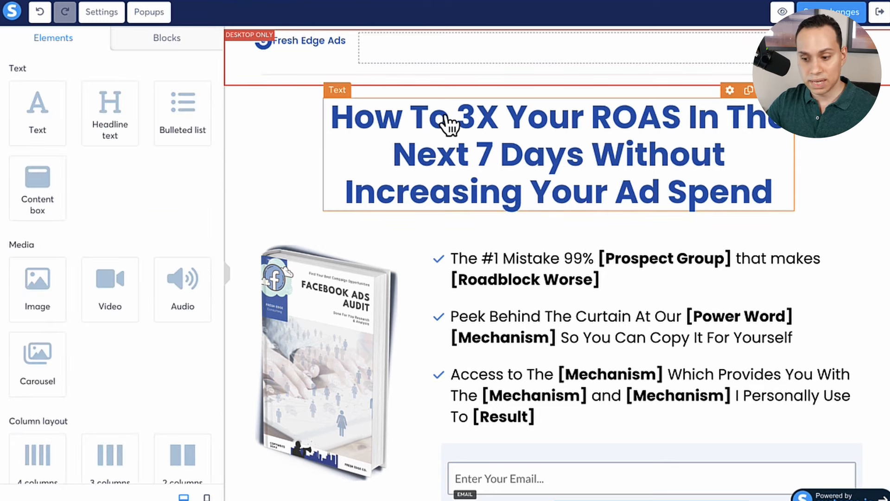
Reset the headline's right and left margins to 0 and deselect the headline.
click(361, 159)
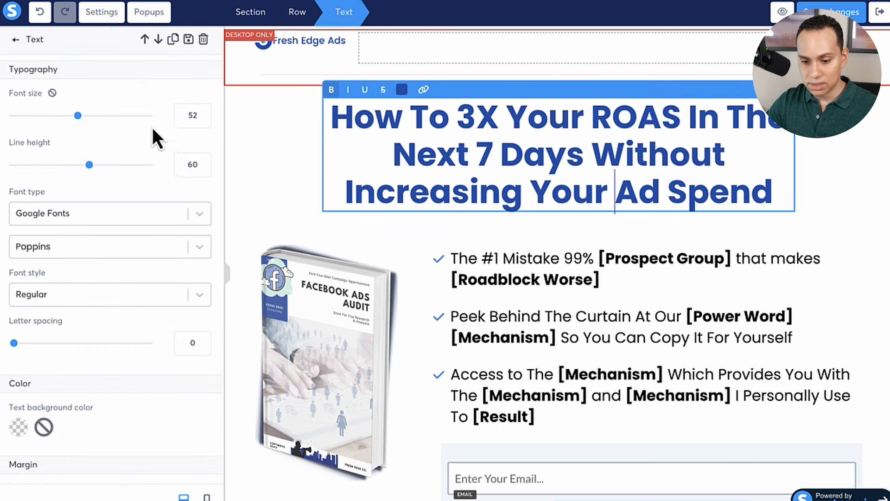
scroll(93, 278, down, 8)
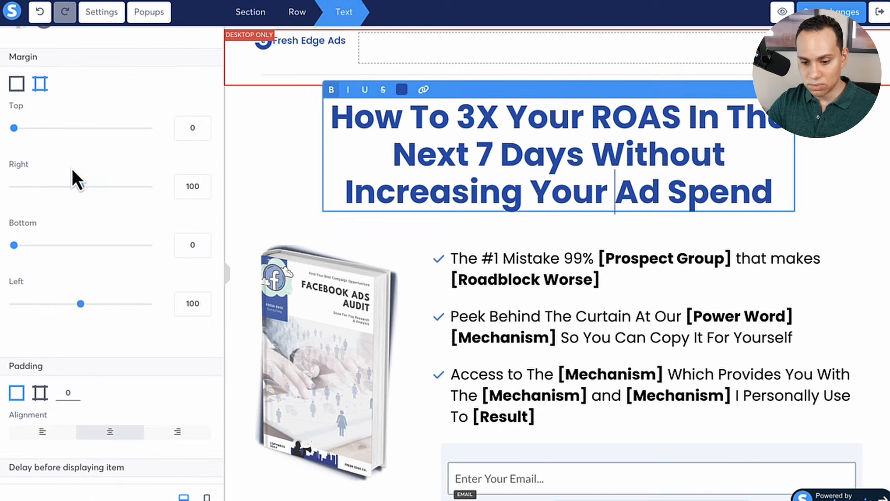
drag(80, 187, 1, 191)
drag(80, 303, 1, 304)
click(841, 302)
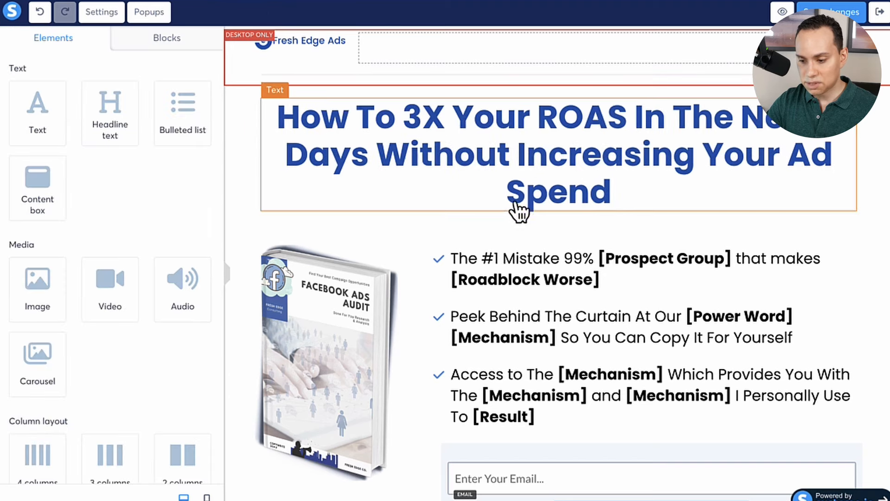
Try a line break before "Ad Spend" in the headline, remove it, and compare the mobile and desktop views.
click(707, 155)
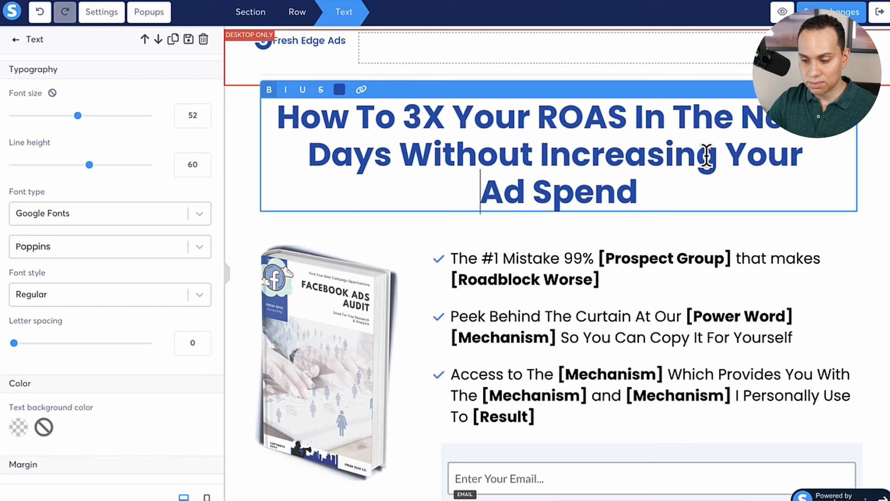
click(207, 497)
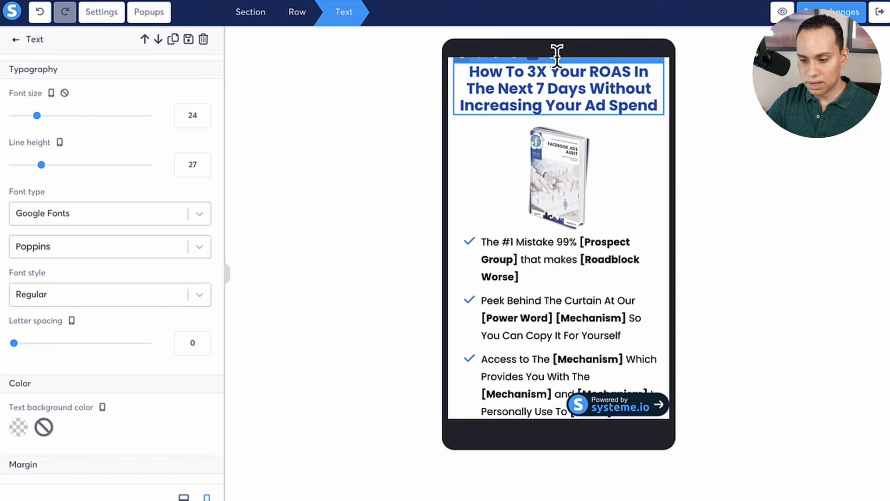
click(654, 282)
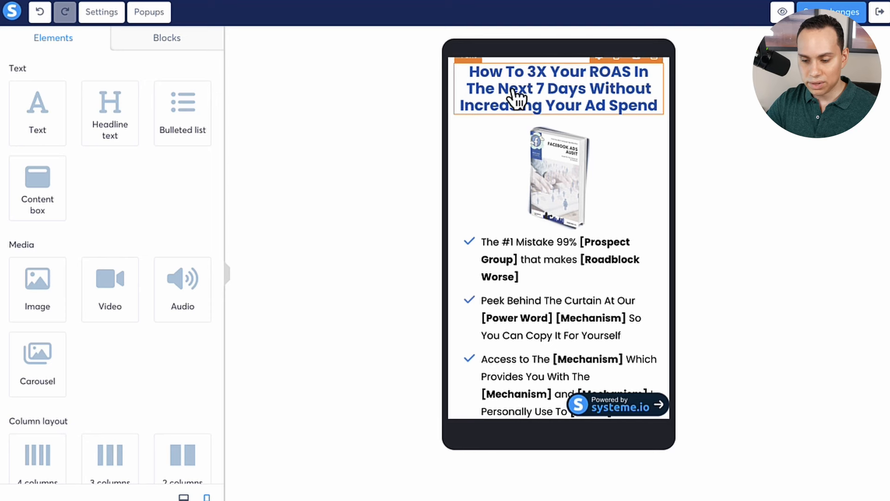
click(184, 497)
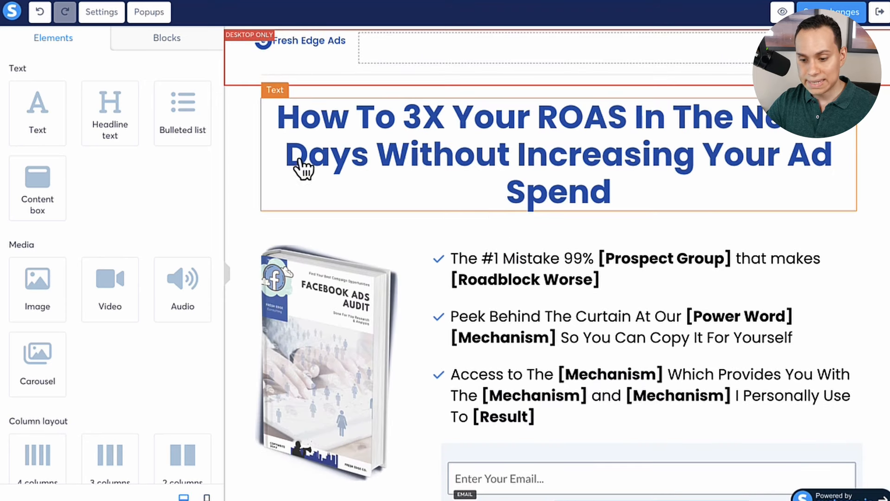
Add an image element directly above the Facebook Ads Audit book image, beside the bulleted list.
scroll(267, 152, down, 2)
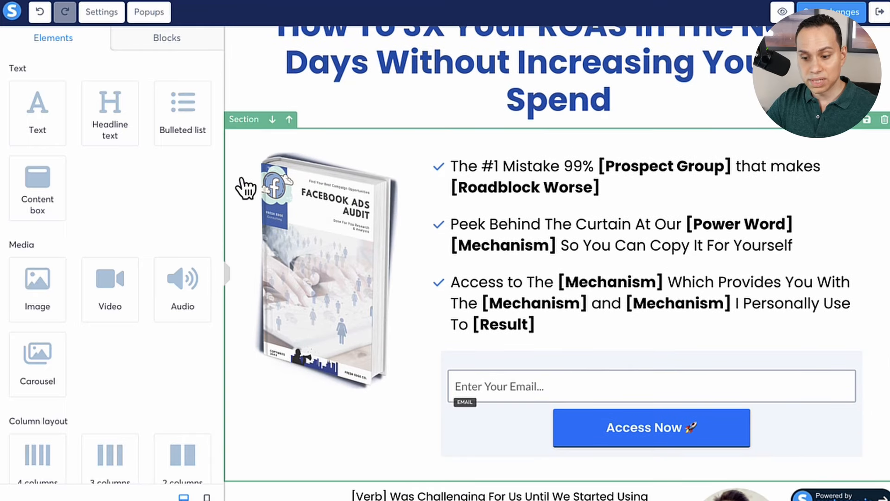
scroll(243, 189, down, 1)
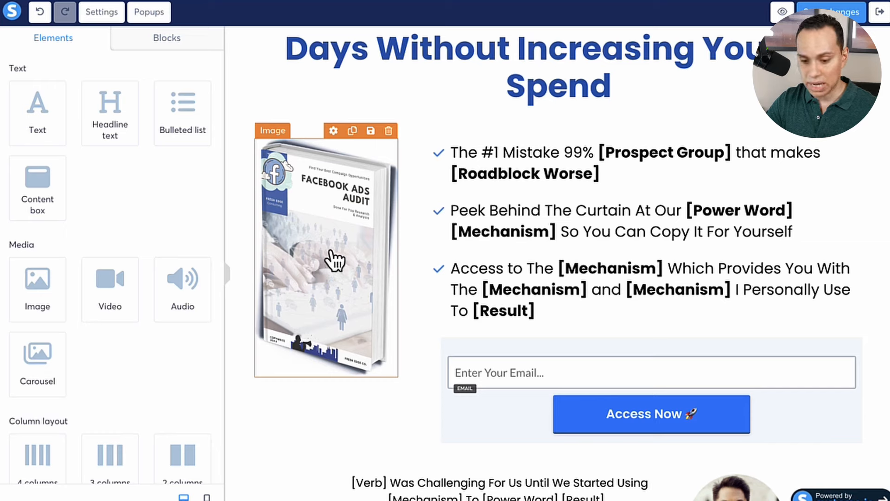
scroll(129, 213, down, 1)
scroll(129, 210, down, 2)
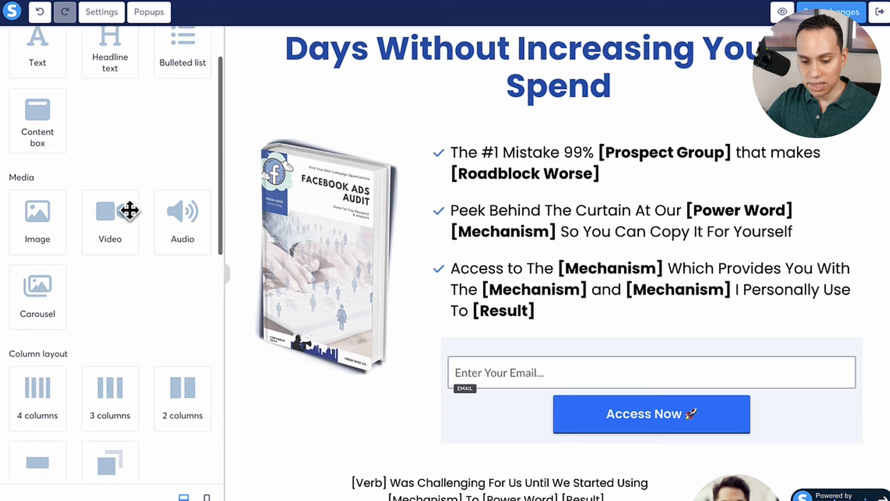
drag(37, 216, 338, 155)
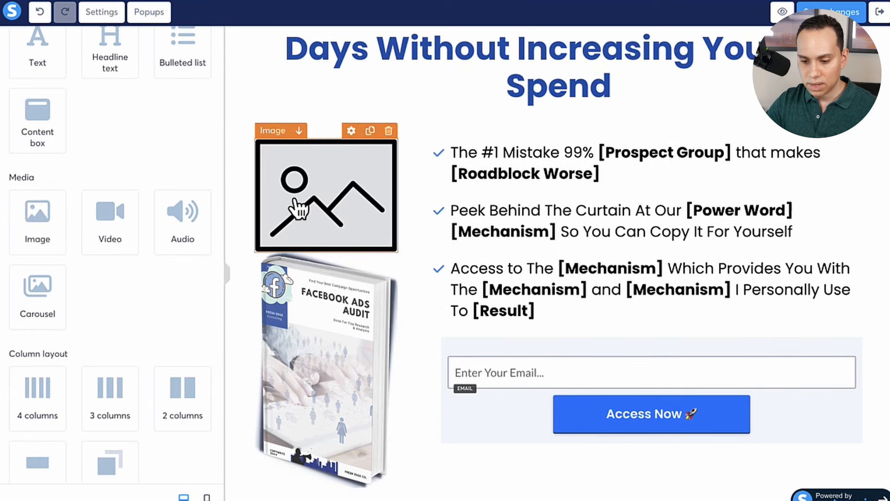
Fill the new image placeholder with leadmagnet.png from the account's uploaded images.
click(323, 194)
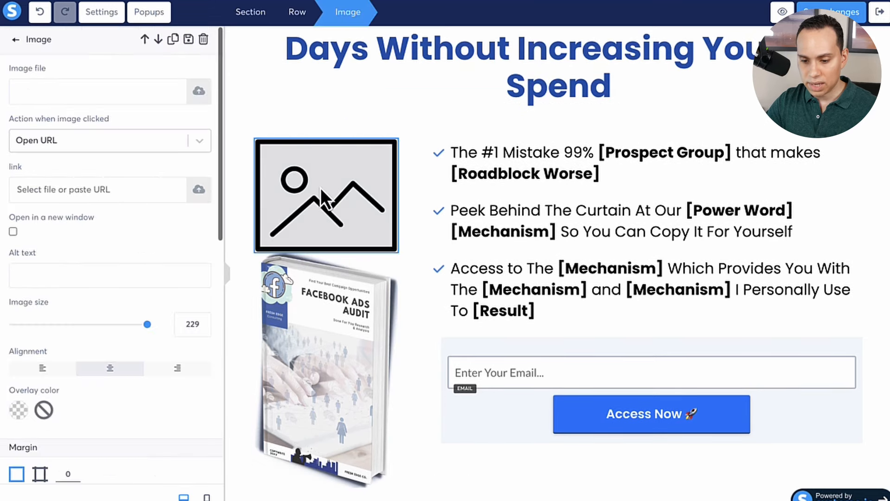
click(198, 92)
click(515, 123)
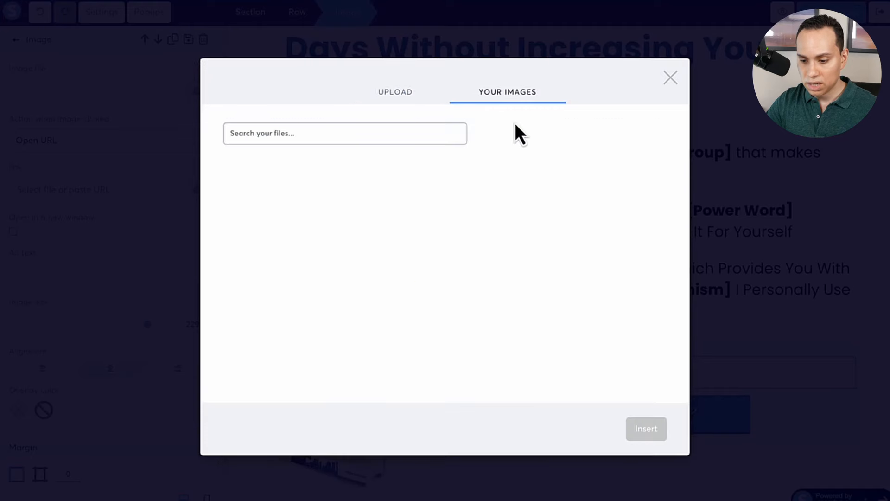
scroll(335, 204, down, 3)
click(415, 209)
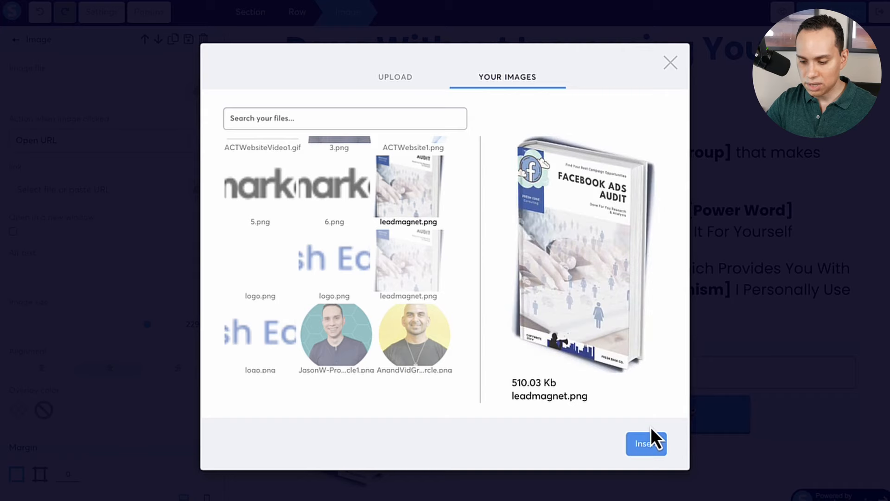
click(644, 445)
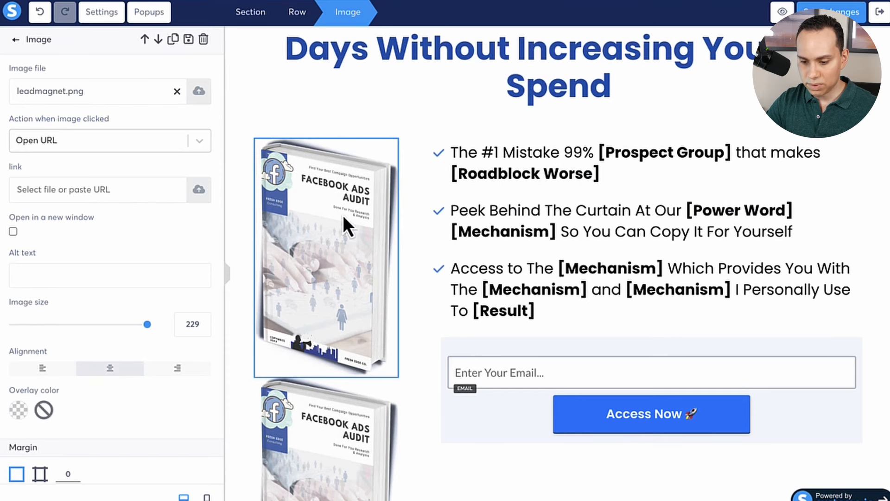
Reduce the newly added book image to size 138 and align it left.
click(339, 158)
click(332, 252)
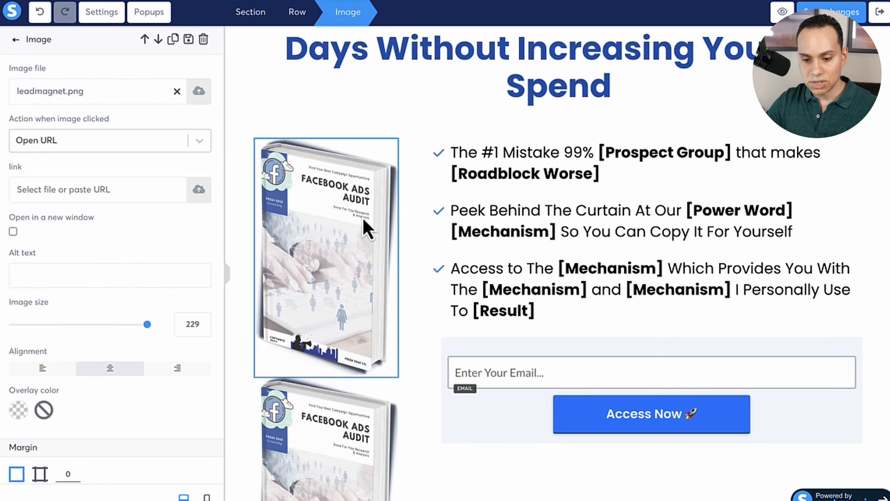
scroll(113, 138, down, 3)
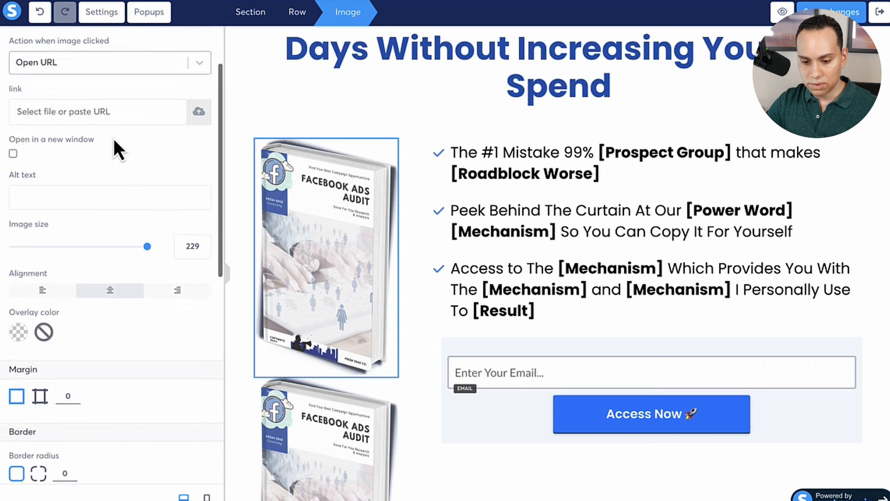
drag(148, 171, 203, 151)
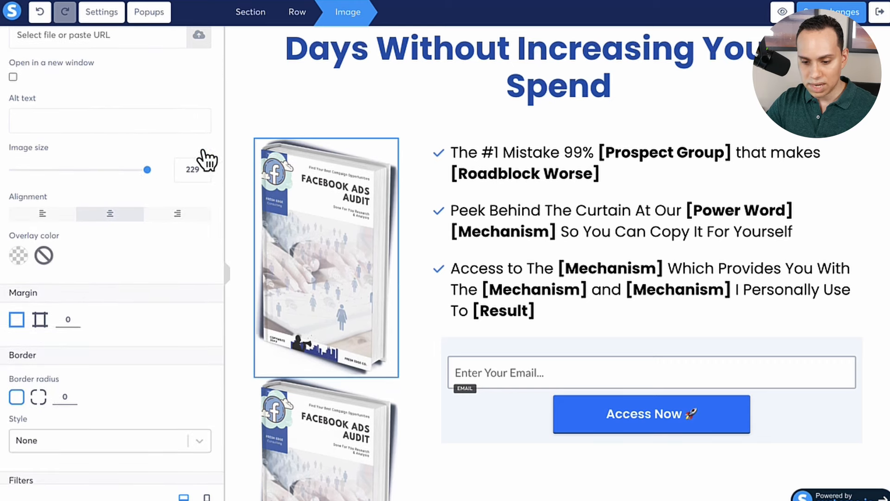
drag(144, 170, 95, 170)
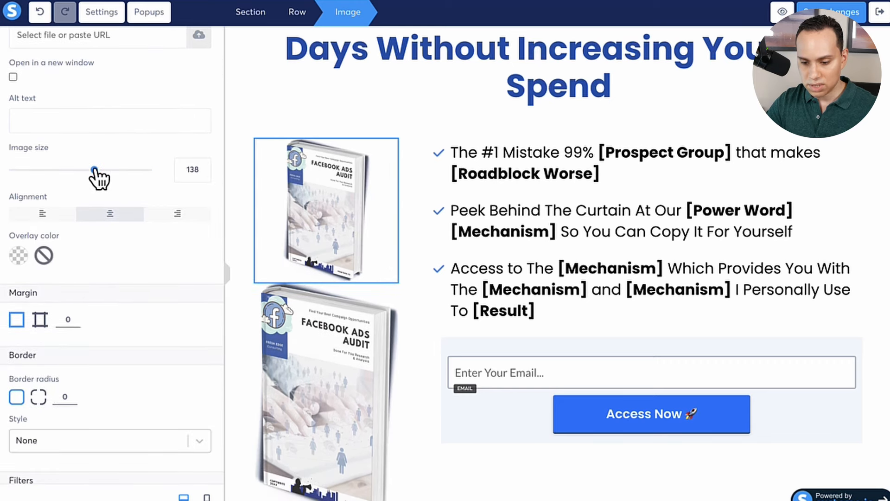
click(30, 216)
click(187, 216)
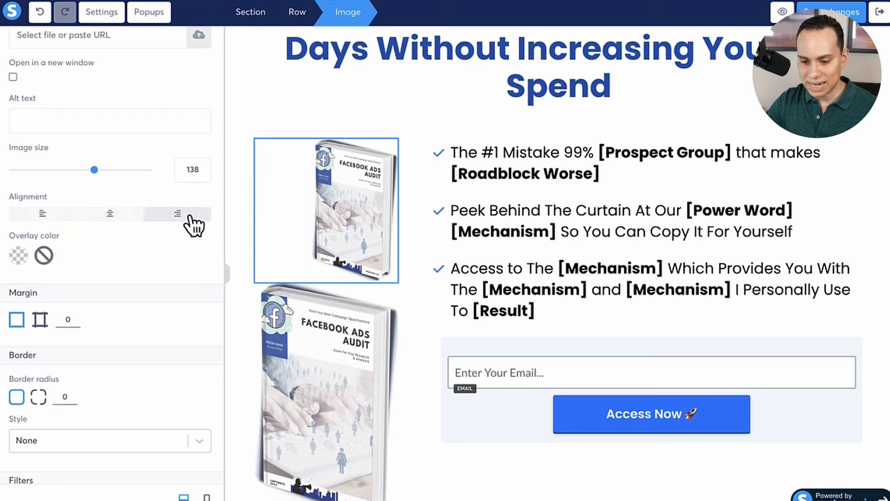
click(121, 219)
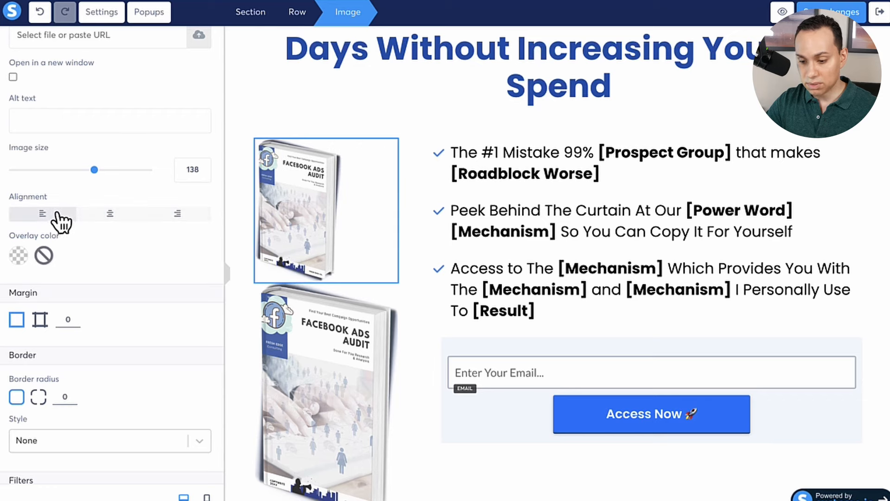
Try blur levels 6 and 4 on the upper book image, reset the blur to 0, and deselect the image.
scroll(192, 232, down, 6)
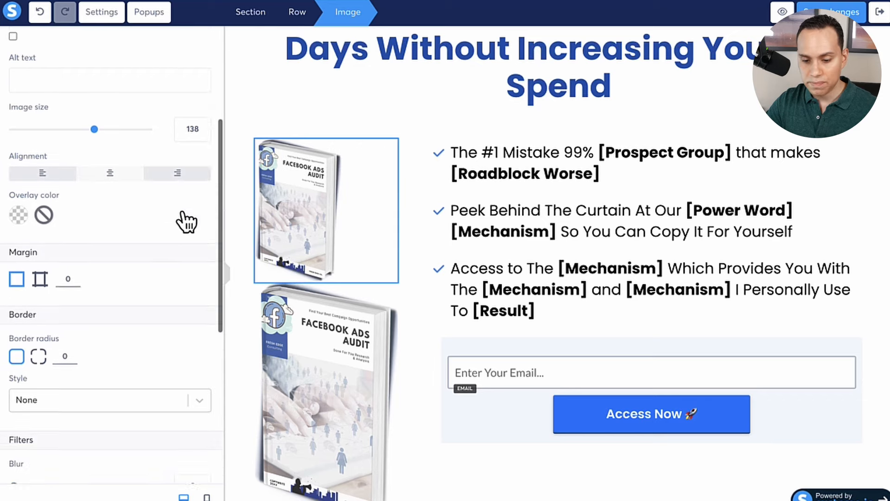
scroll(152, 174, down, 2)
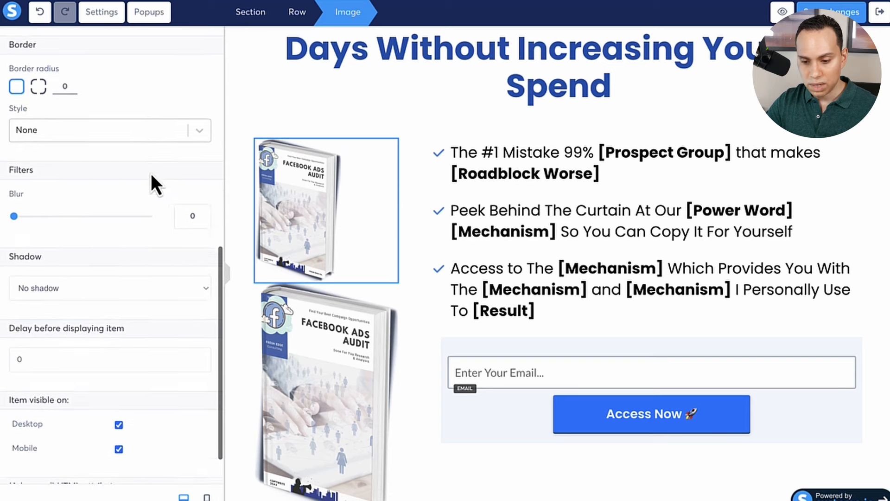
click(93, 200)
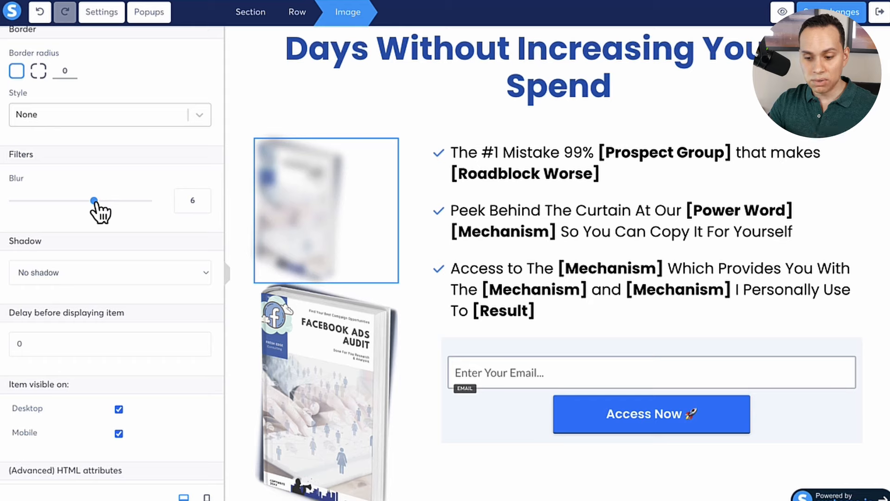
drag(95, 201, 67, 201)
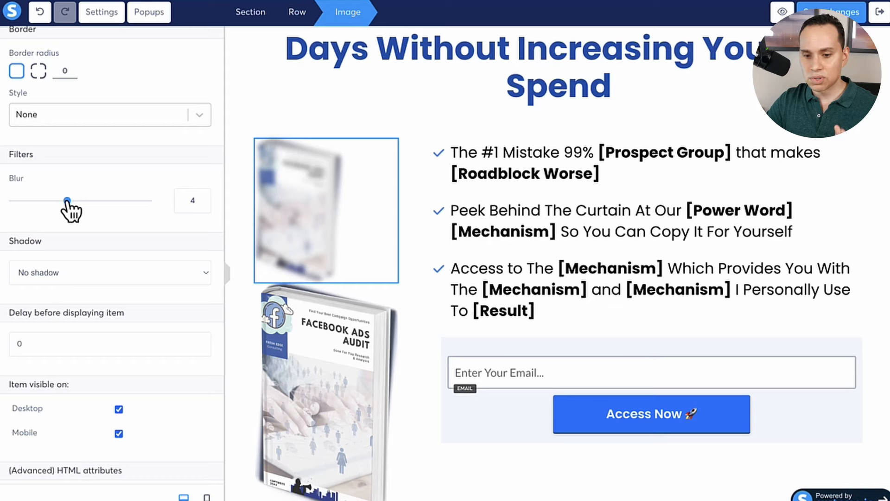
drag(67, 200, 9, 204)
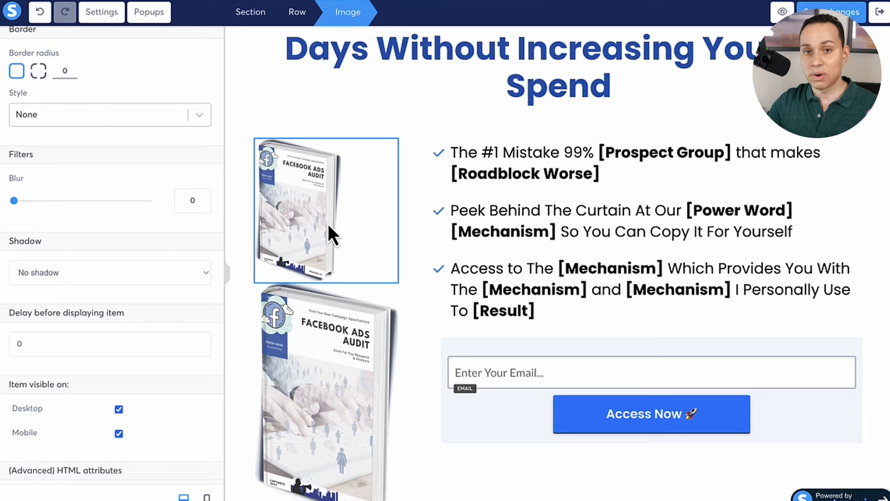
drag(303, 168, 141, 224)
click(586, 254)
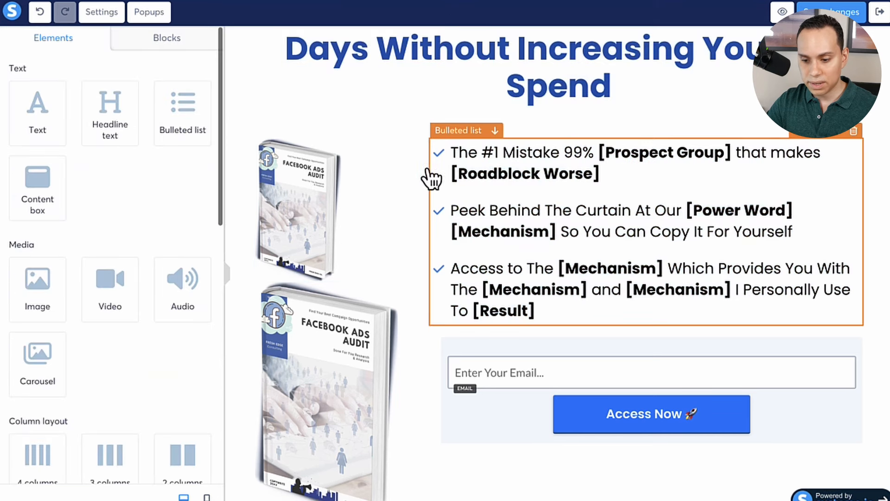
Set the upper book image's blur to 1.
click(313, 210)
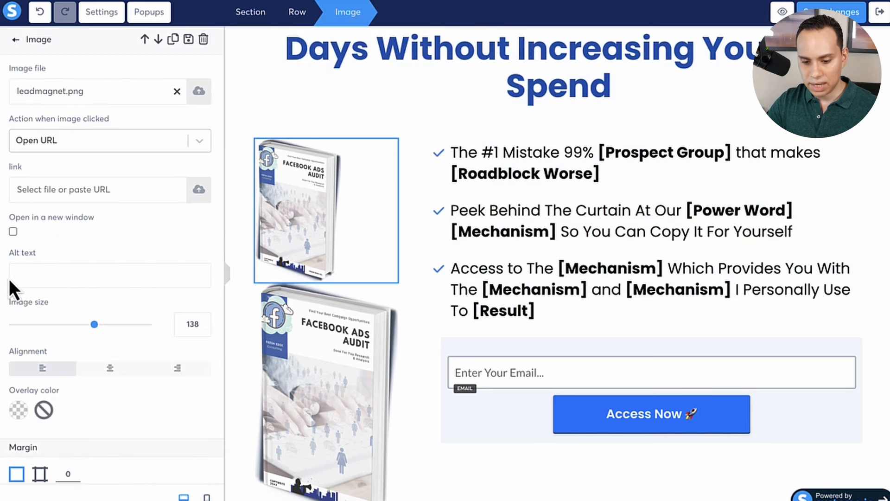
scroll(116, 309, down, 8)
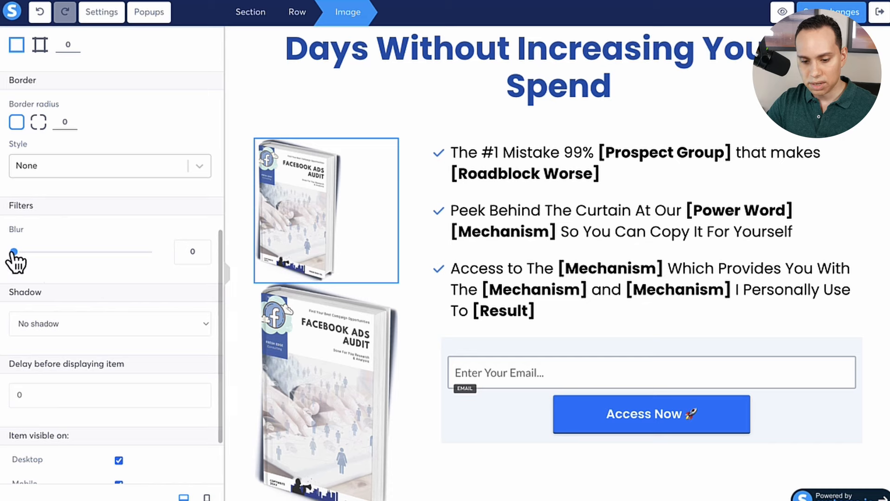
drag(13, 252, 31, 252)
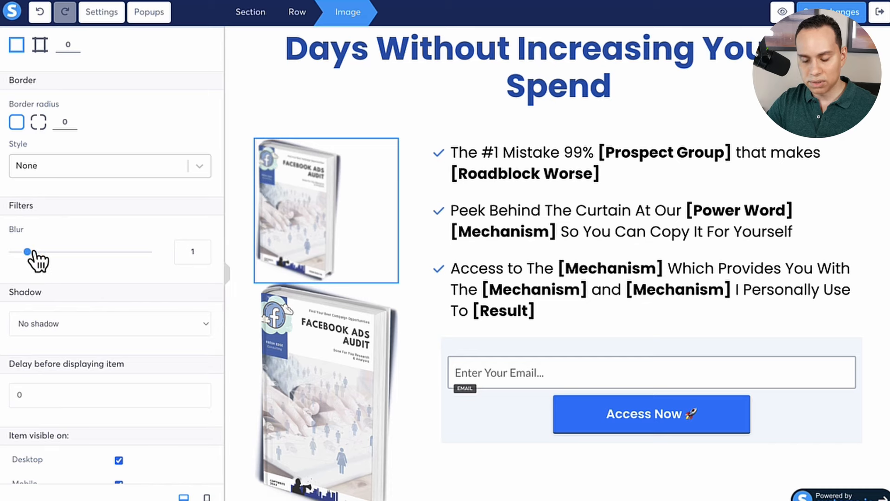
click(362, 211)
Try the Far shadow and Hard inner shadow styles on the upper book image, then reset it to No shadow.
click(306, 195)
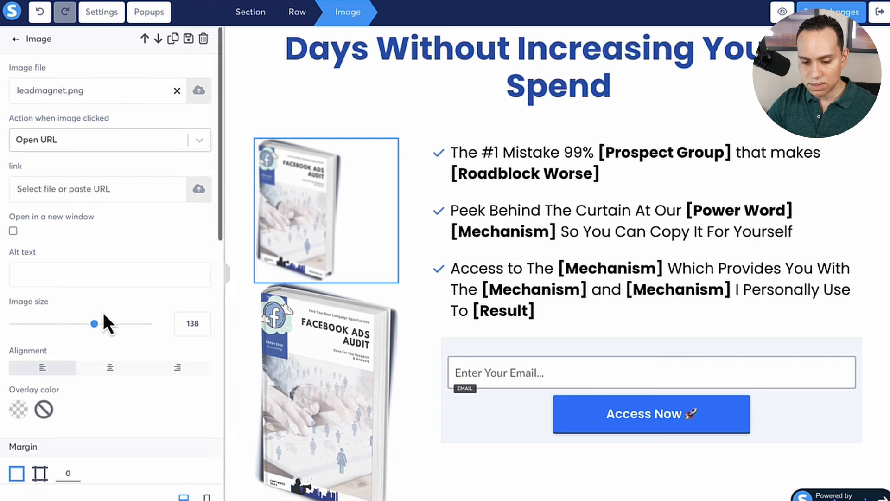
scroll(102, 313, down, 5)
scroll(103, 313, down, 5)
click(112, 239)
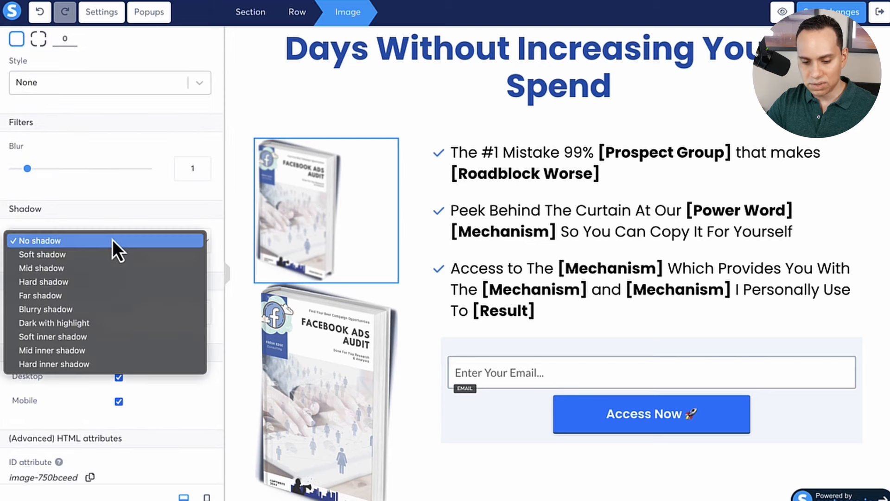
click(96, 295)
click(124, 246)
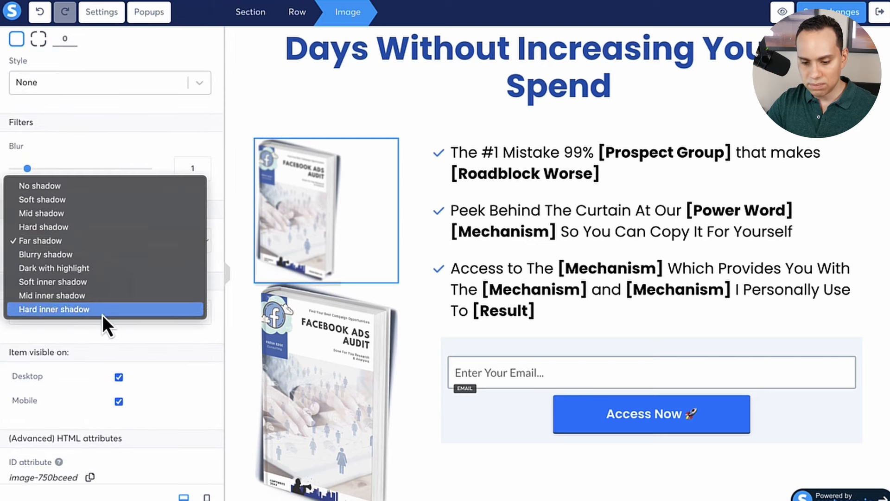
click(99, 310)
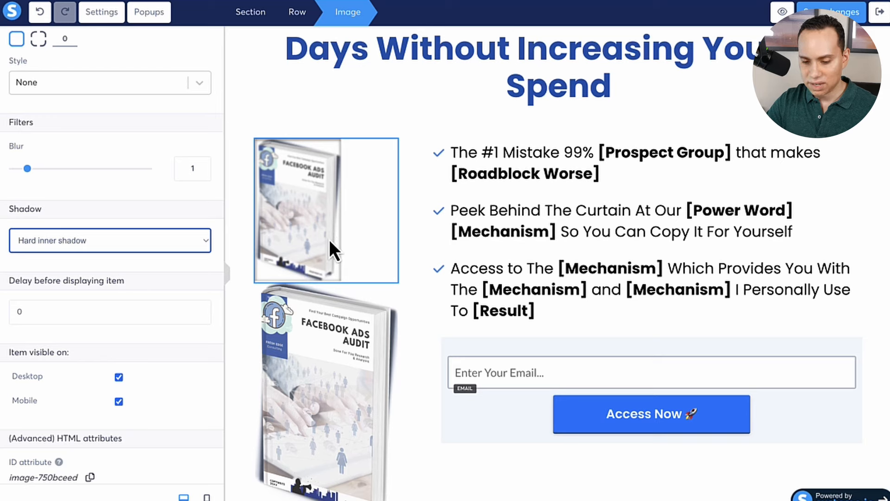
click(195, 243)
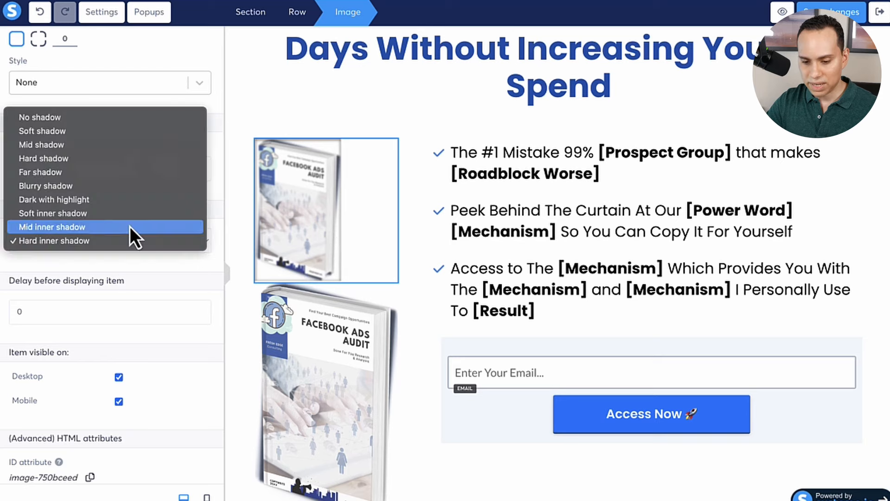
click(98, 116)
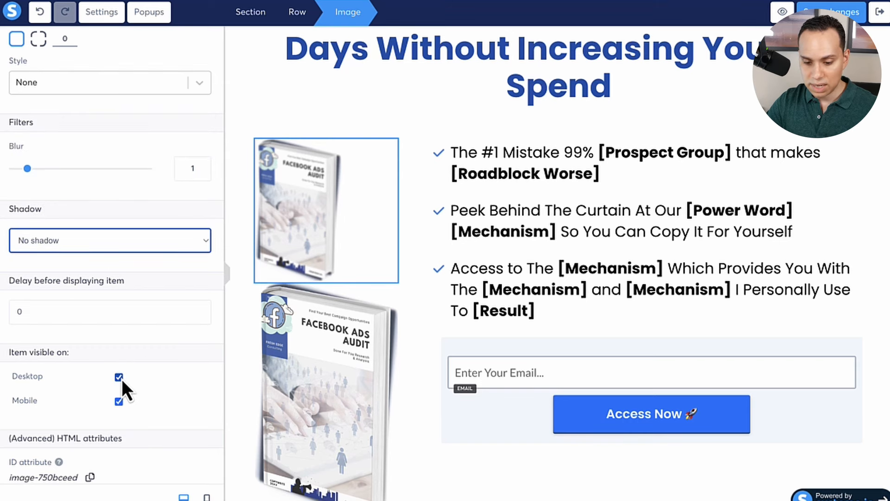
Hide the upper book image on mobile, check the page in the mobile view, and return to the desktop view.
click(119, 402)
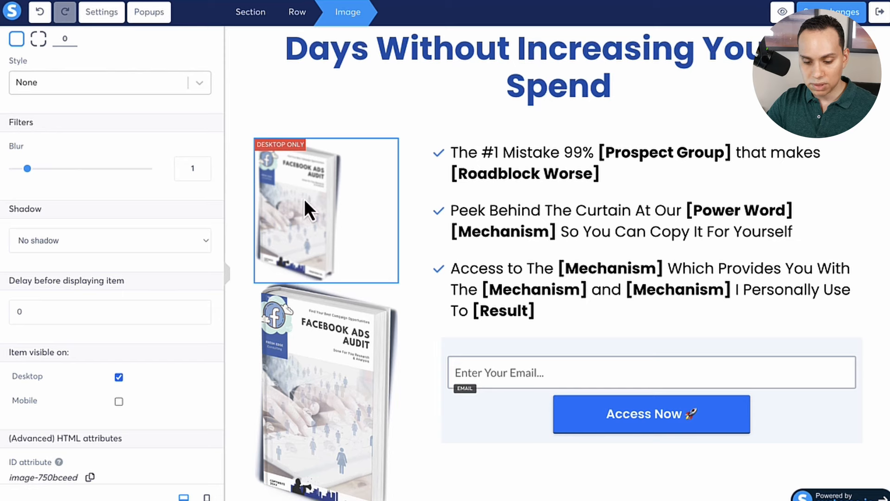
click(207, 497)
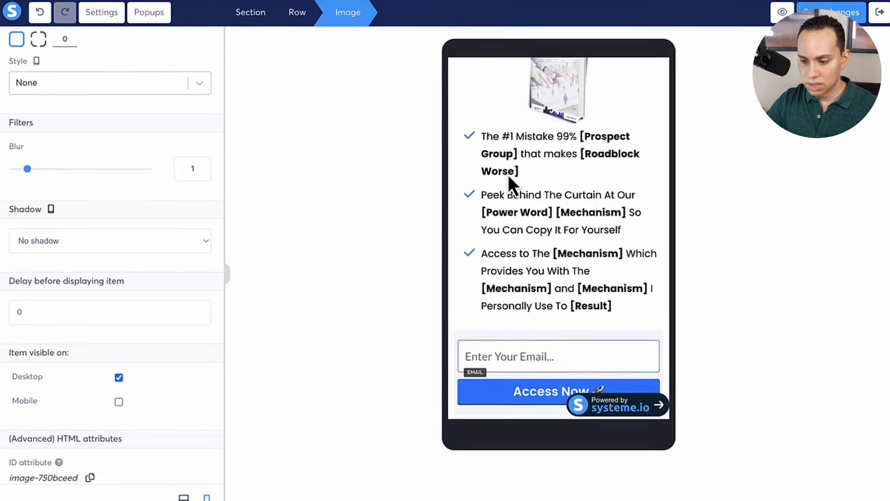
scroll(592, 175, up, 3)
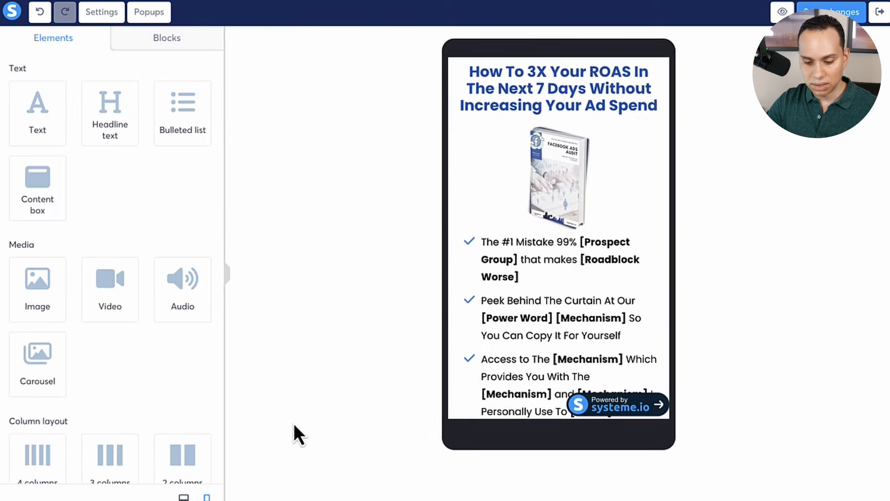
click(184, 497)
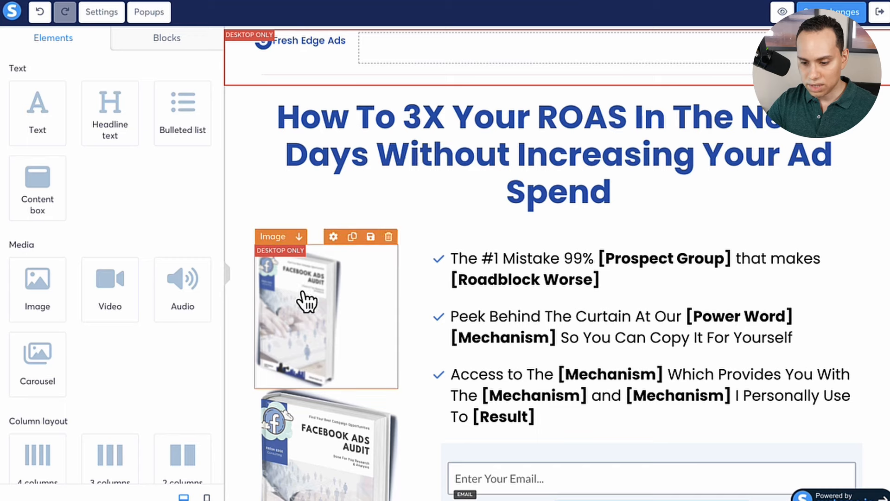
Delete the smaller upper book image from the page, keeping the large book image beside the bulleted list.
click(389, 238)
click(490, 71)
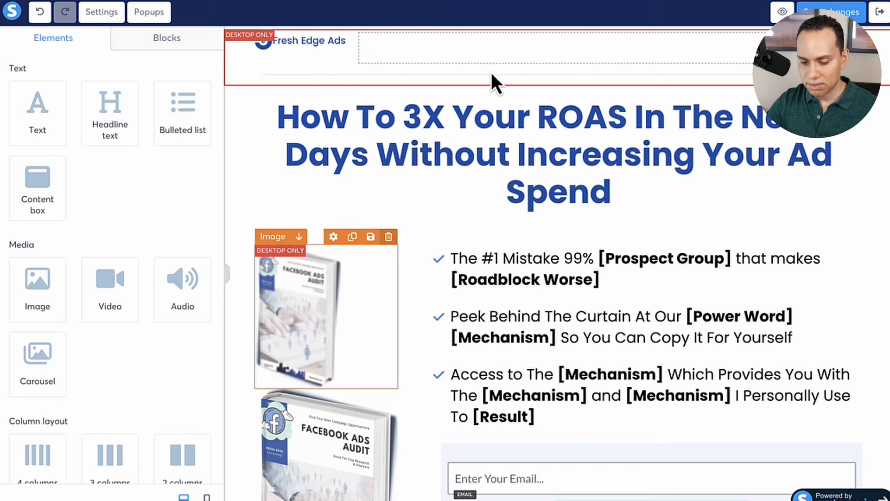
scroll(586, 80, down, 3)
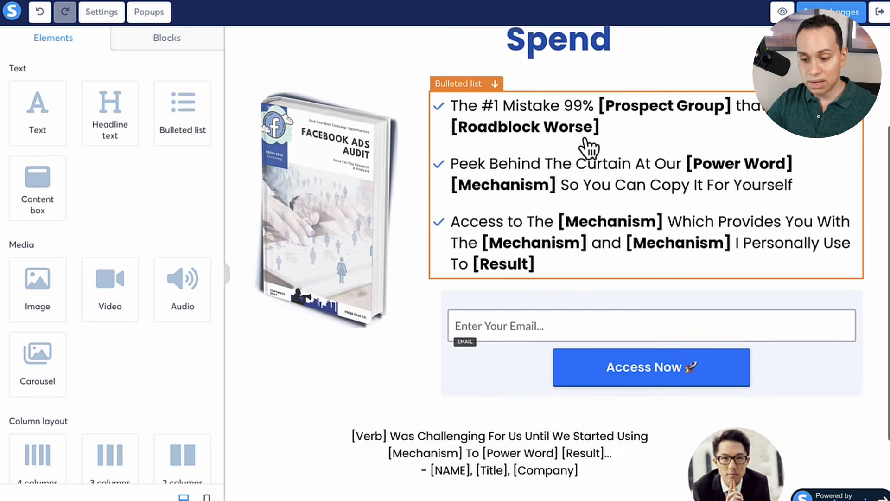
scroll(589, 148, up, 1)
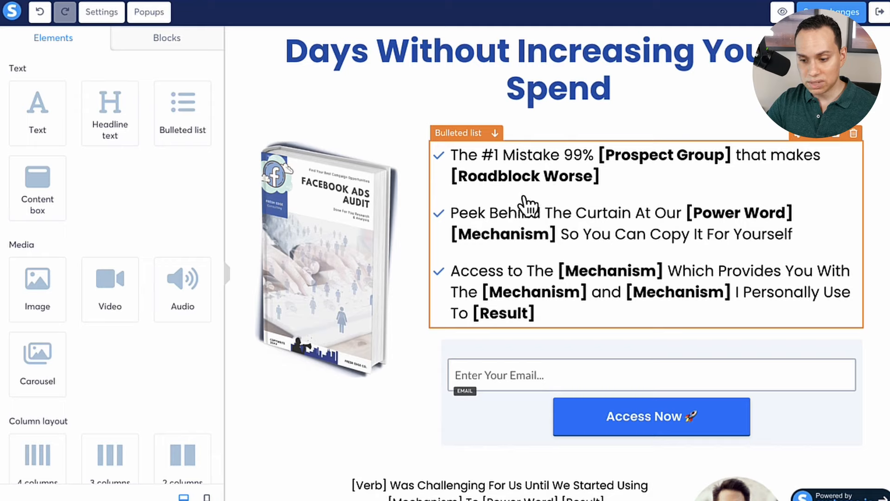
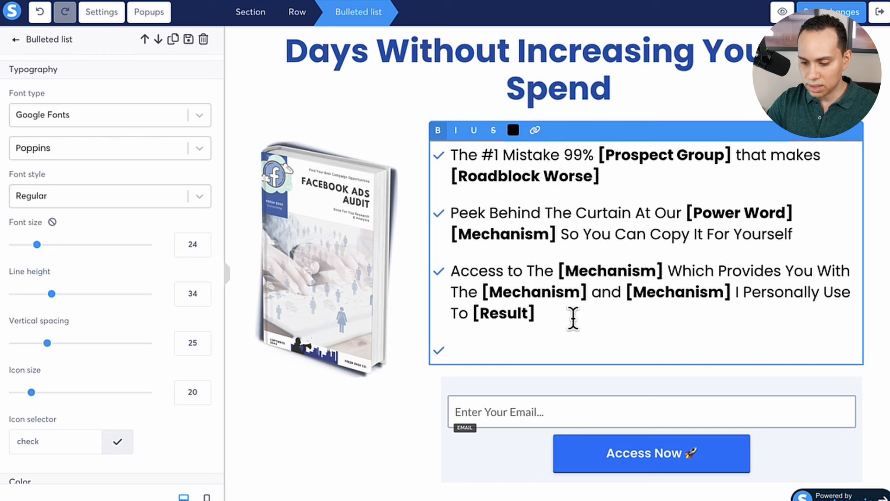
Try pasting the new benefit points with their source formatting into the bulleted list, and undo the paste.
text(Learn how to Launch Your Own Buyer Campaigns So You Can Eliminate Wasteful Clicks To Double Your Leads With The Same Budget You Have Now ✔ Peek Behind The Curtain At Our Highest Performing Campaign Structures So You Can Copy Them For Yourself ✔ Access to Our Exclusive Campaign Kit Which Provides You With The Tools and Creative Templates We Use To Consistently Craft High Converting Ads)
scroll(468, 332, down, 2)
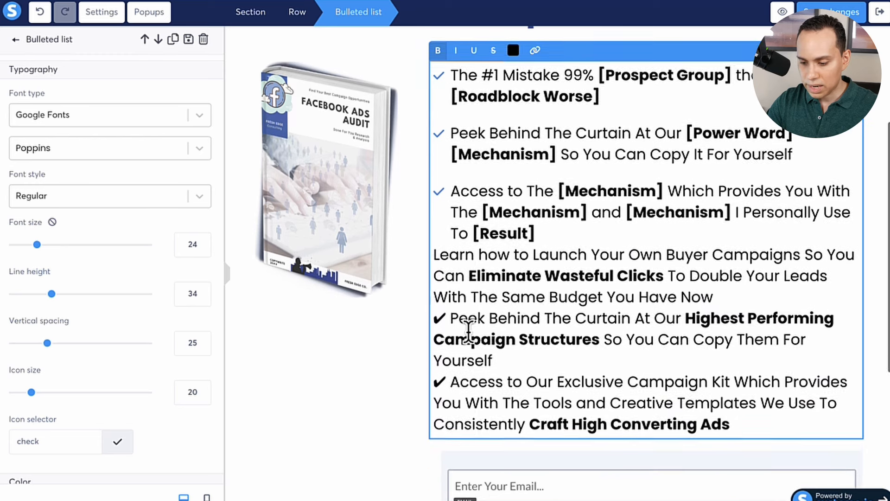
scroll(468, 332, down, 2)
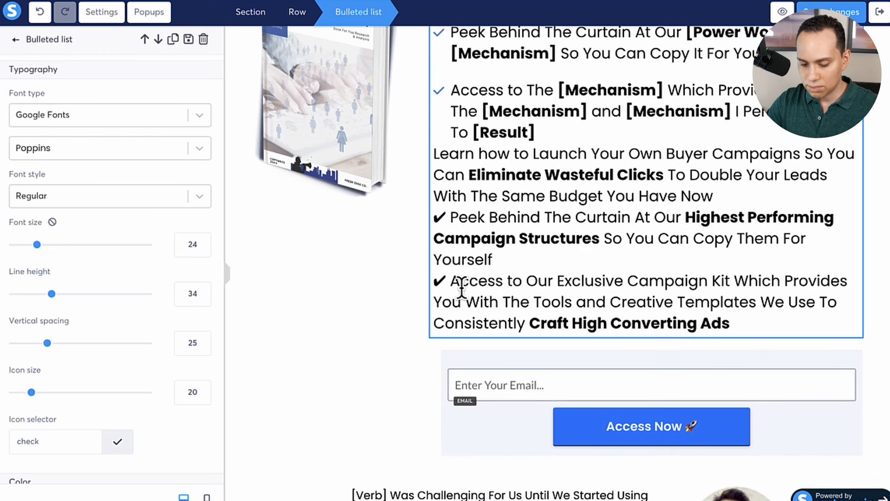
key(ctrl+z)
Paste the three new benefit points as unformatted text into the bulleted list and remove the extra check marks from the last two.
text(Learn how to Launch Your Own Buyer Campaigns So You Can Eliminate Wasteful Clicks To Double Your Leads With The Same Budget You Have Now ✔ Peek Behind The Curtain At Our Highest Performing Campaign Structures So You Can Copy Them For Yourself ✔ Access to Our Exclusive Campaign Kit Which Provides You With The Tools and Creative Templates We Use To Consistently Craft High Converting Ads)
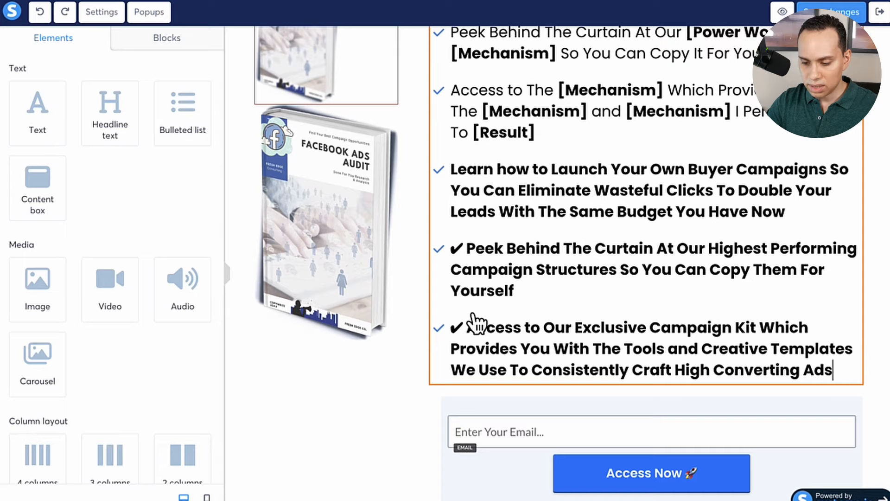
scroll(476, 322, up, 1)
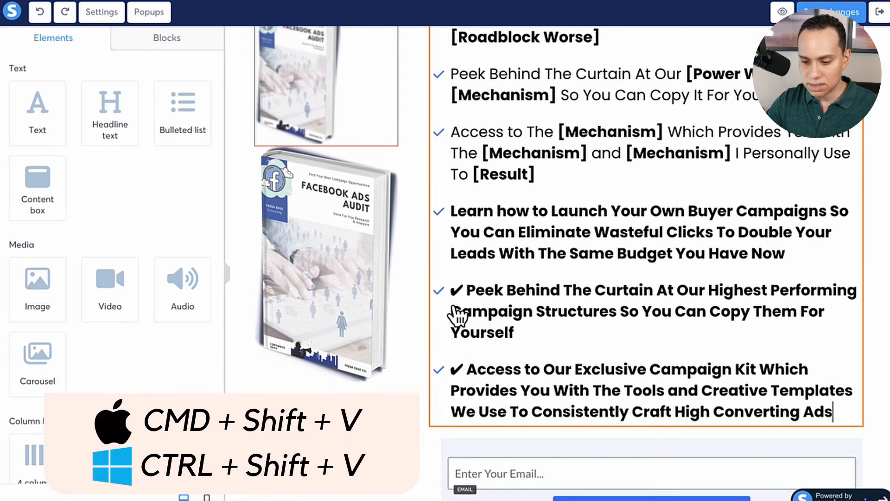
click(470, 305)
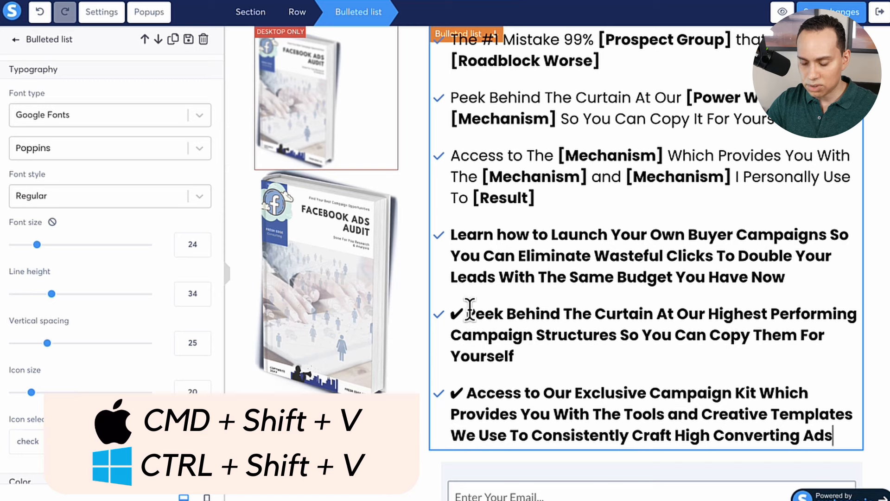
click(464, 312)
key(BackSpace)
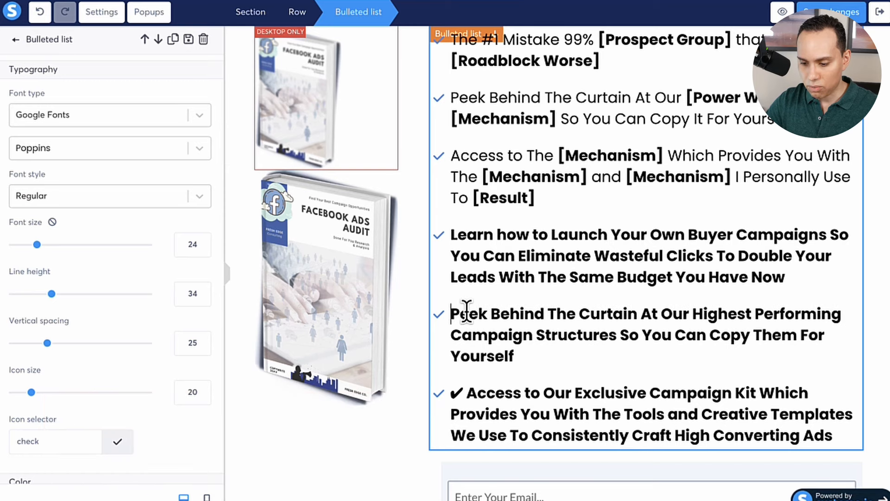
click(468, 391)
key(BackSpace)
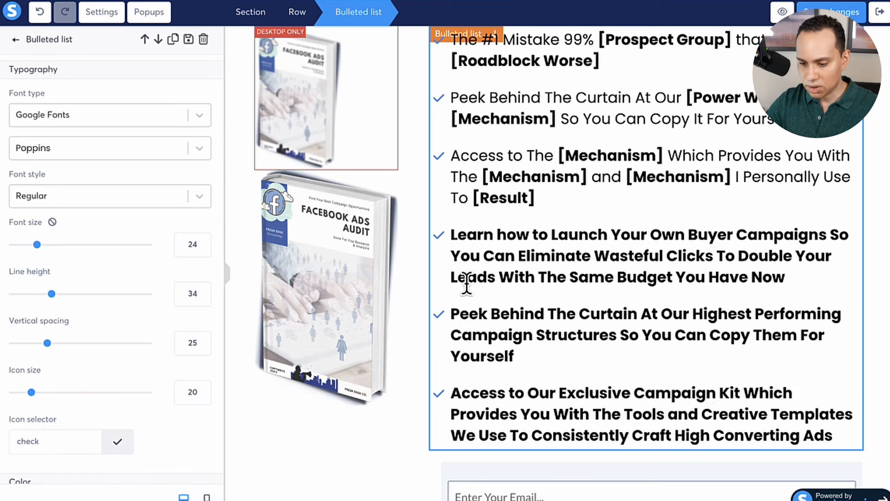
Remove the bold formatting from the three newly pasted benefit points.
click(448, 232)
shift+click(831, 436)
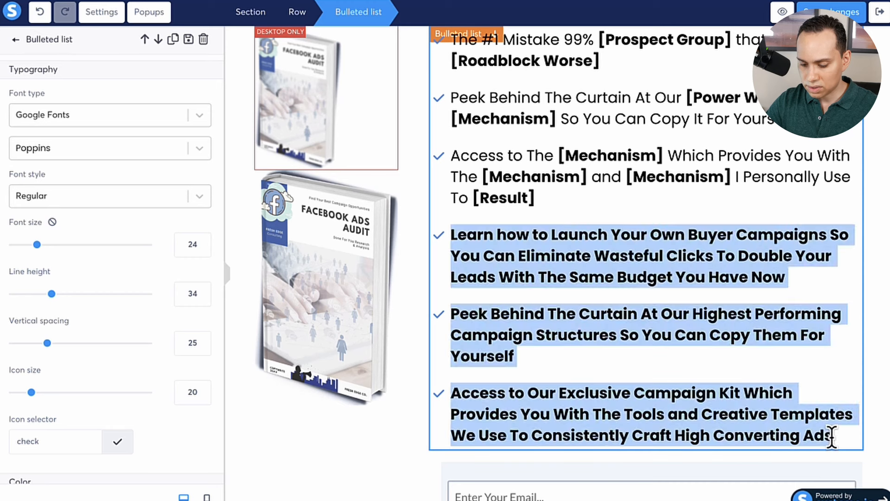
key(ctrl+b)
click(663, 277)
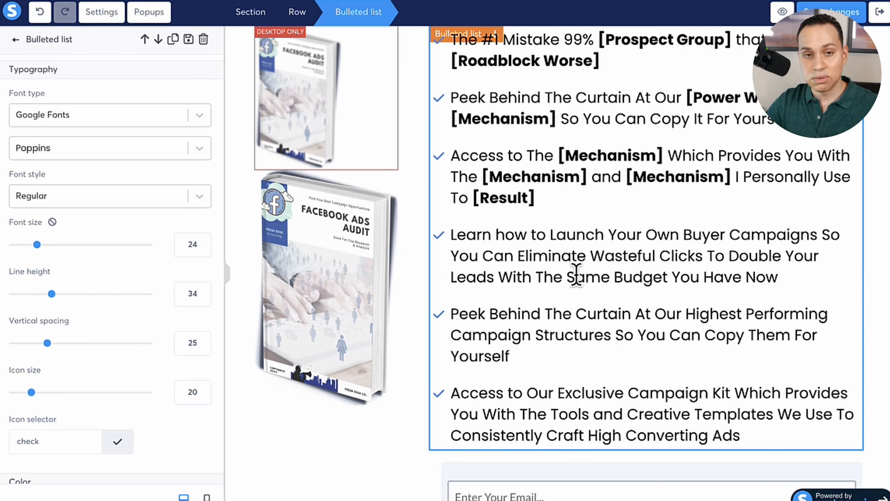
Bold "Eliminate Wasteful Clicks", "Highest Performing Campaign Structures" and "Craft High Converting Ads" in the three new benefit points.
scroll(501, 255, up, 1)
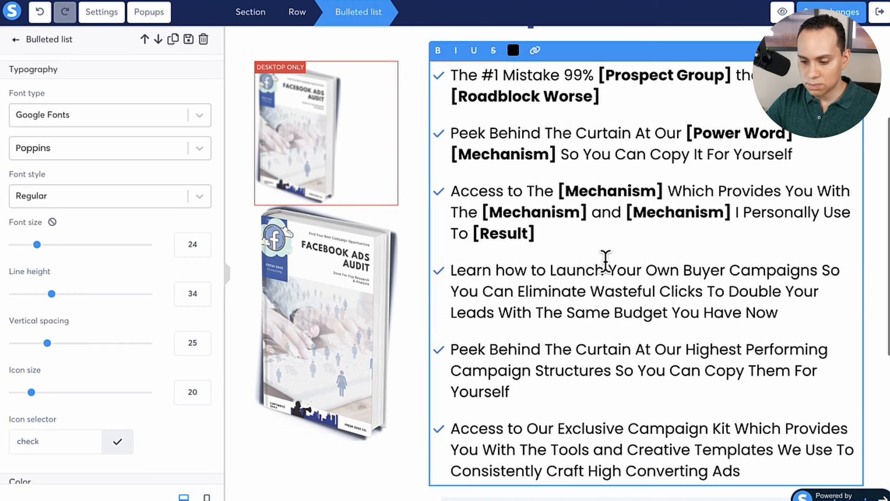
scroll(580, 271, down, 1)
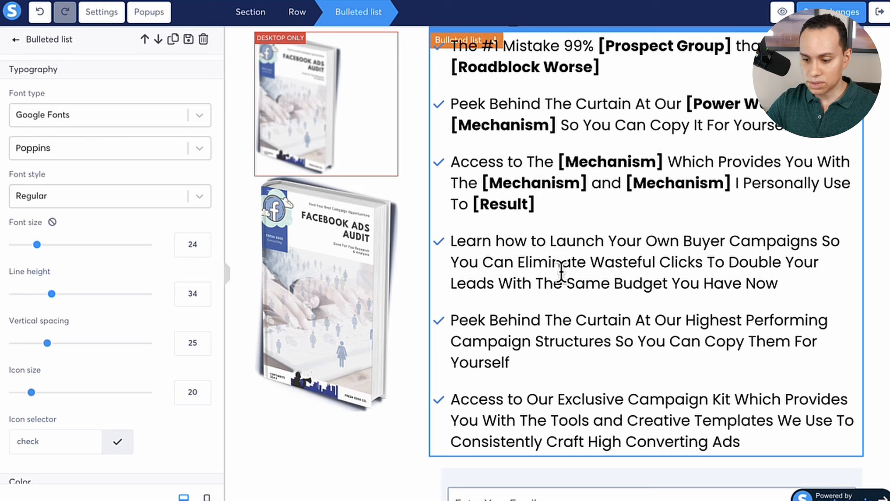
shift+click(704, 263)
key(ctrl+b)
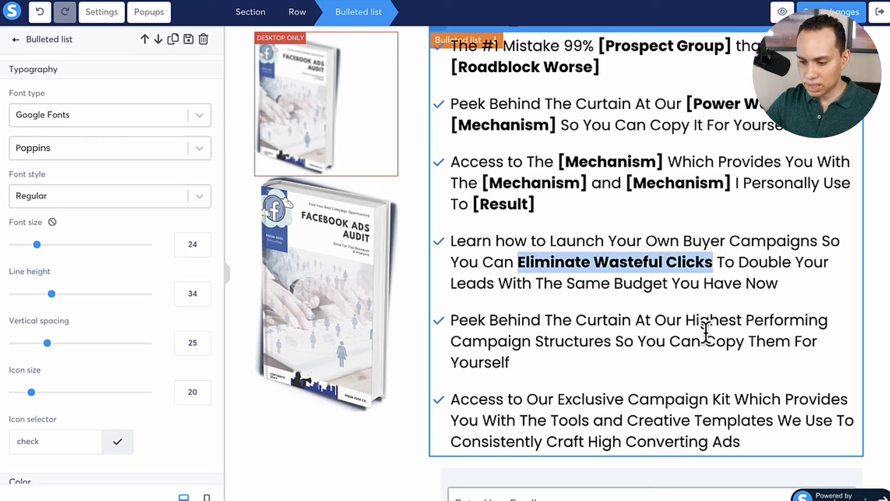
click(609, 347)
key(ctrl+shift+Left)
key(ctrl+shift+Left)
key(ctrl+shift+Left)
key(ctrl+shift+Left)
key(ctrl+b)
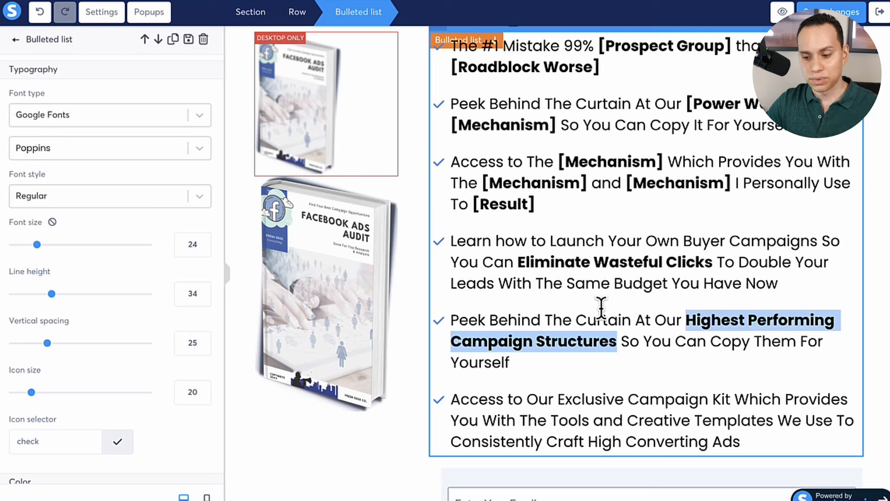
click(549, 441)
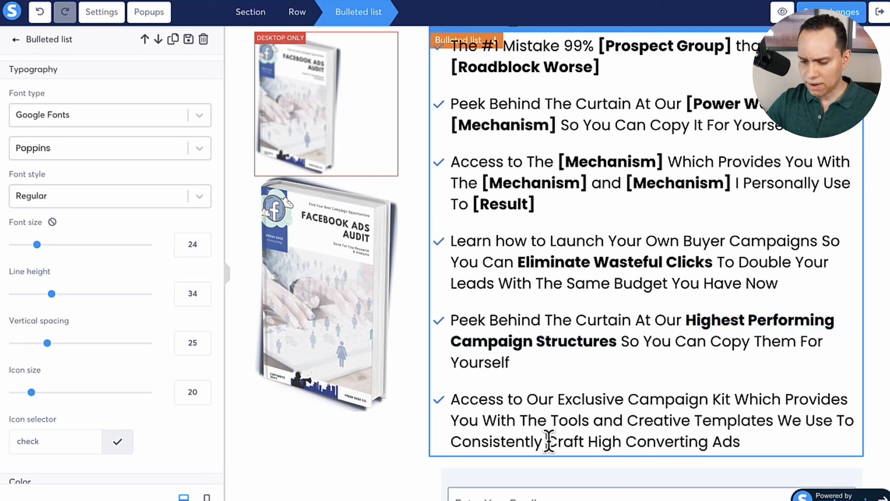
key(shift+End)
key(ctrl+b)
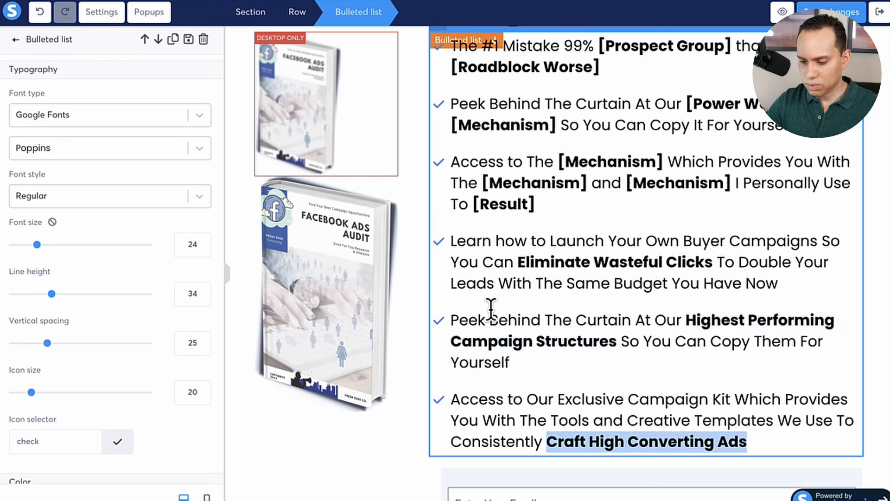
Delete the text of the three template placeholder bullets above the new benefit points.
click(538, 205)
scroll(533, 209, up, 4)
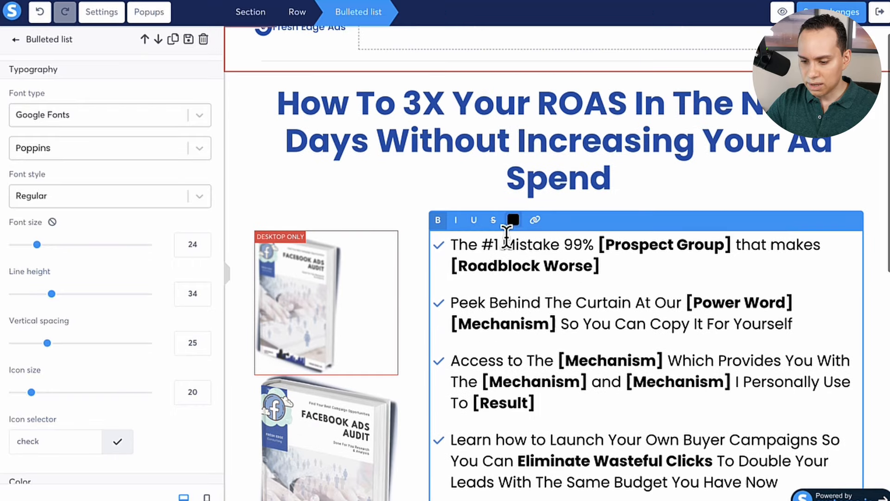
shift+click(446, 243)
key(BackSpace)
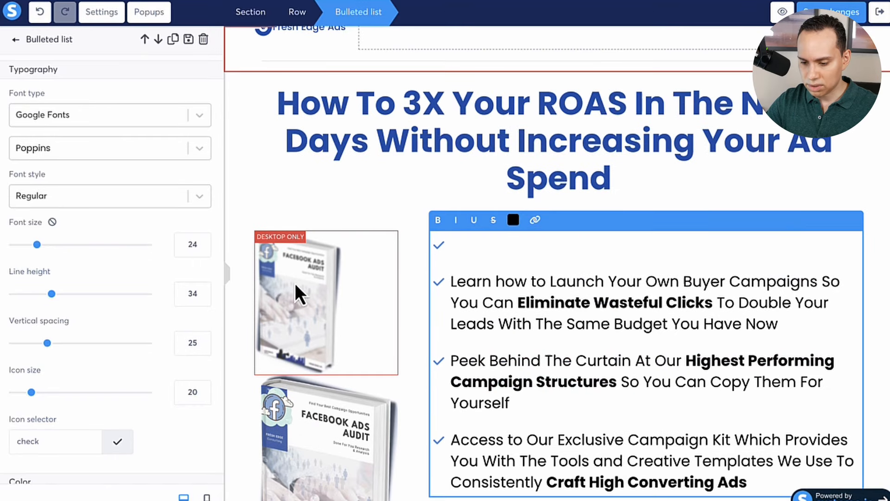
Delete the smaller desktop-only book image, keeping the large book image.
click(367, 254)
click(389, 224)
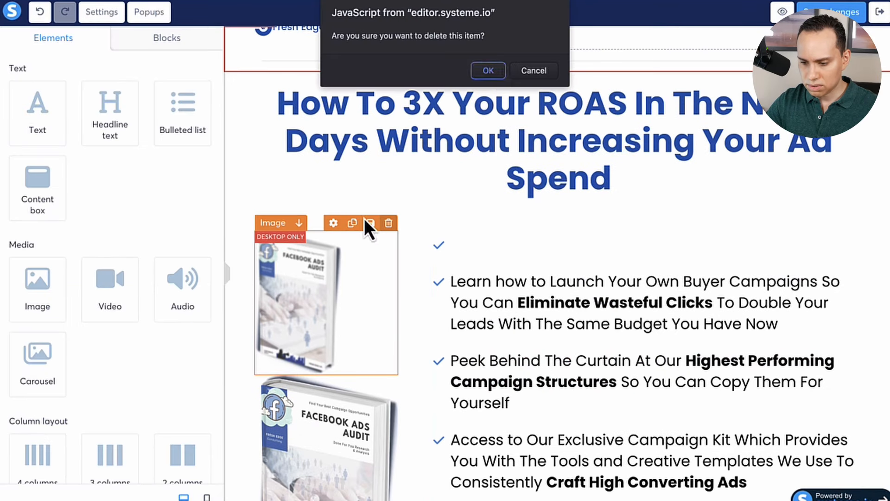
click(500, 76)
Remove the empty bullet at the start of the bulleted list, keeping "Learn how to Launch" as a bullet.
click(449, 278)
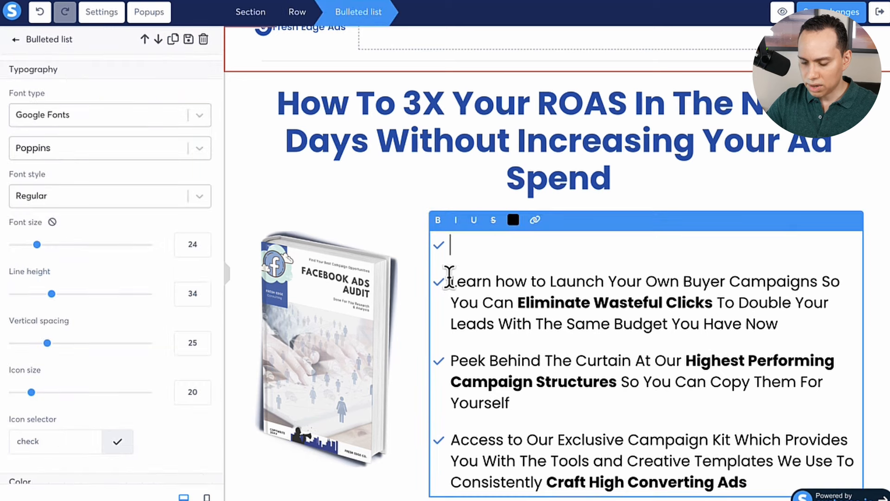
key(BackSpace)
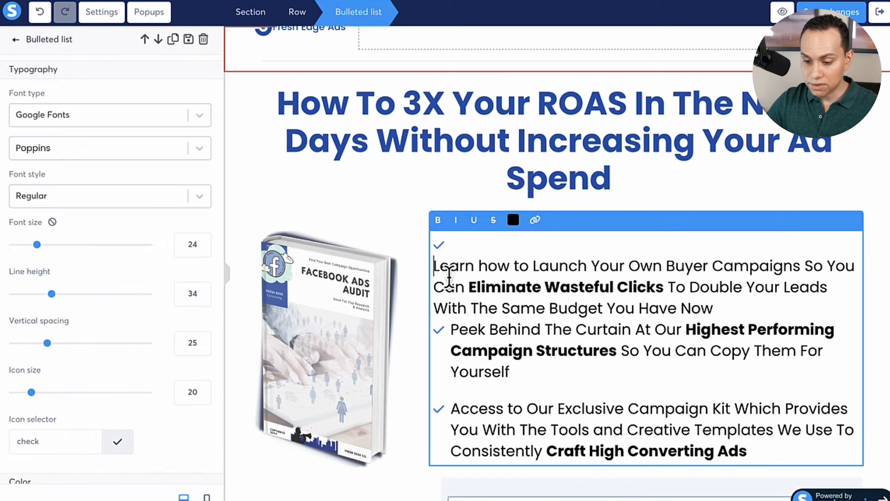
click(411, 225)
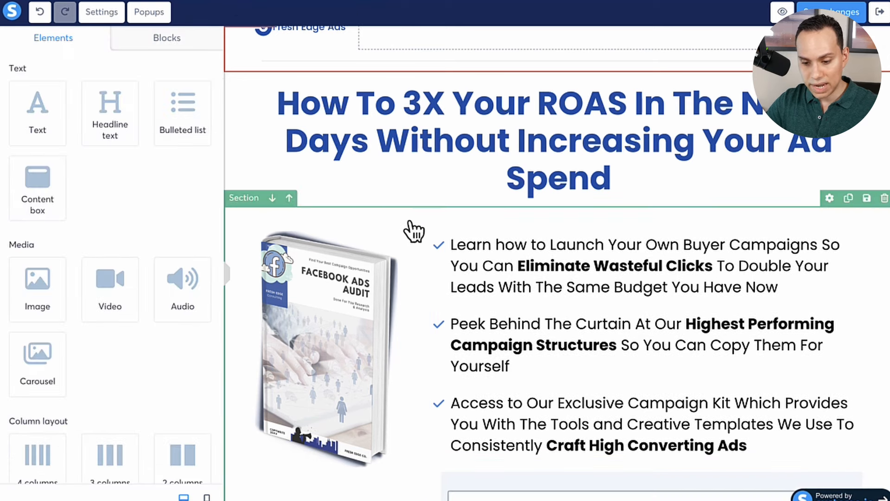
Add a new bulleted list above the benefit points and enlarge its font size.
drag(183, 114, 621, 256)
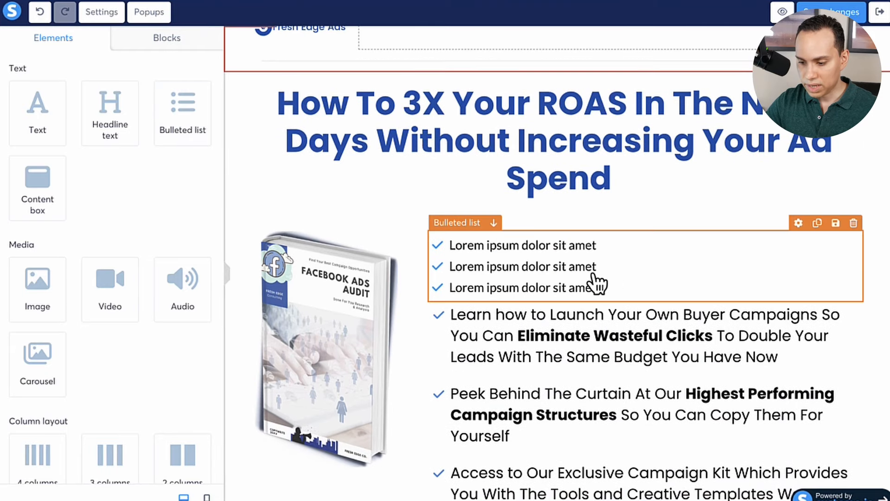
click(656, 254)
scroll(83, 155, down, 1)
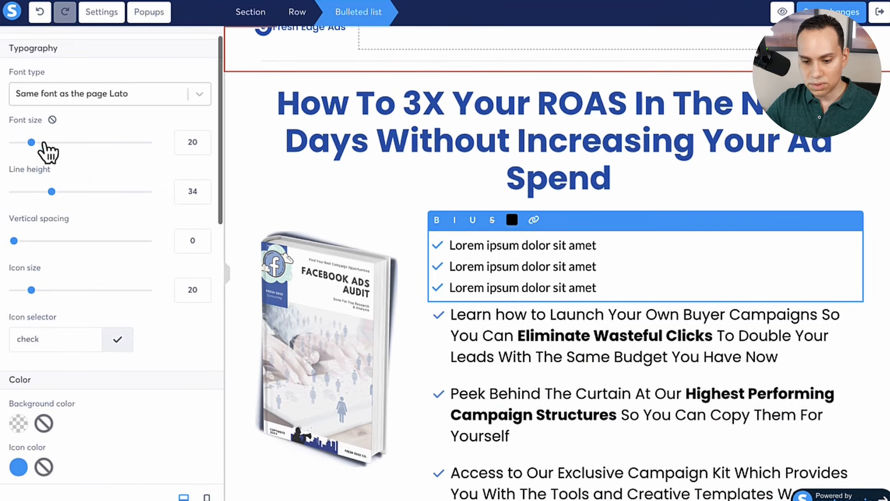
drag(32, 143, 75, 137)
Browse the available bullet icons and change the new list's icon to the outlined bandage.
scroll(43, 142, down, 3)
scroll(108, 166, down, 5)
click(117, 147)
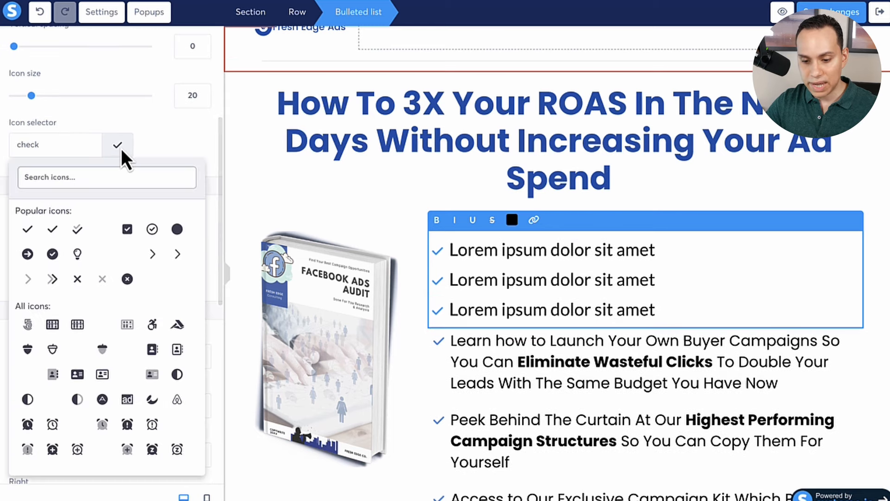
scroll(116, 310, down, 6)
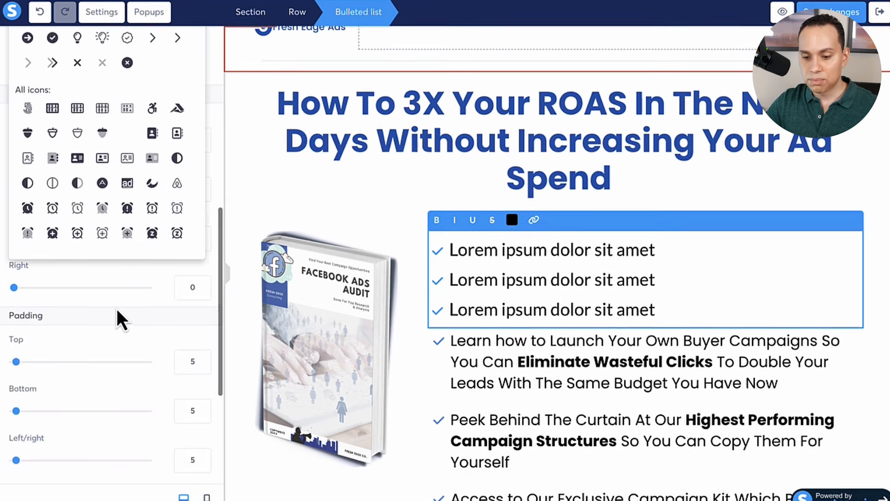
click(127, 160)
scroll(130, 169, up, 2)
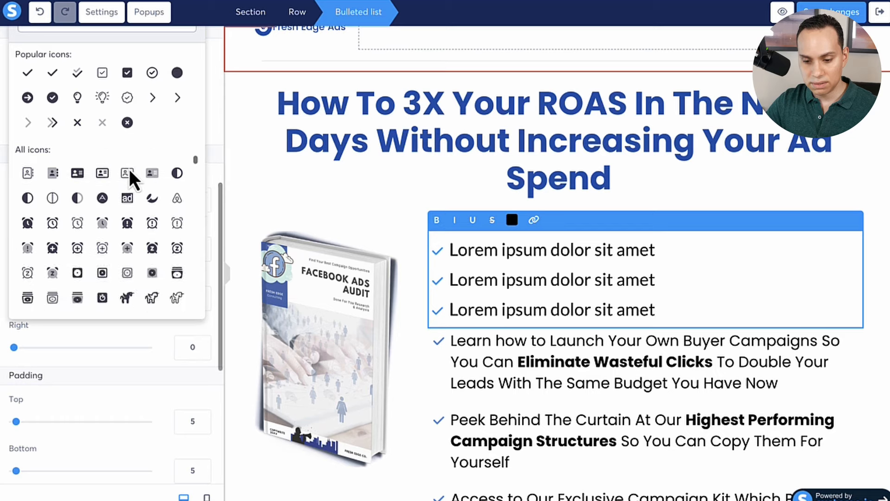
scroll(129, 169, down, 5)
scroll(106, 257, down, 10)
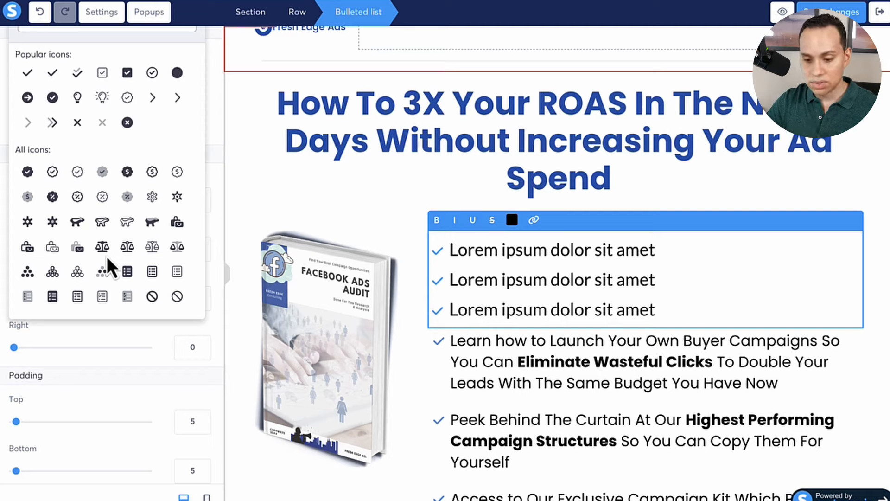
scroll(107, 257, down, 2)
scroll(106, 257, up, 1)
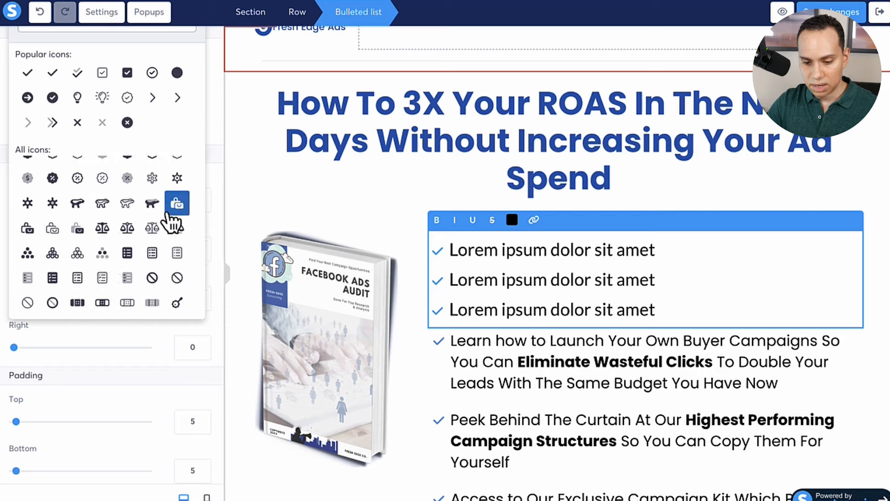
scroll(115, 243, down, 3)
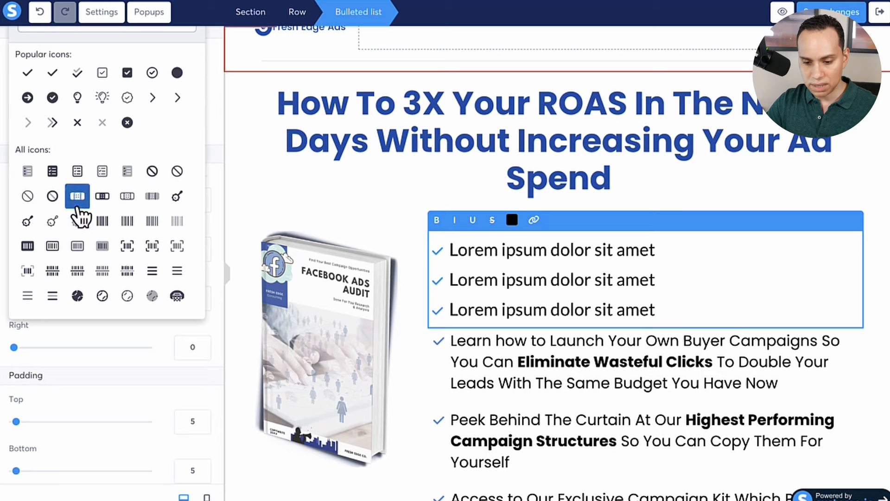
click(110, 197)
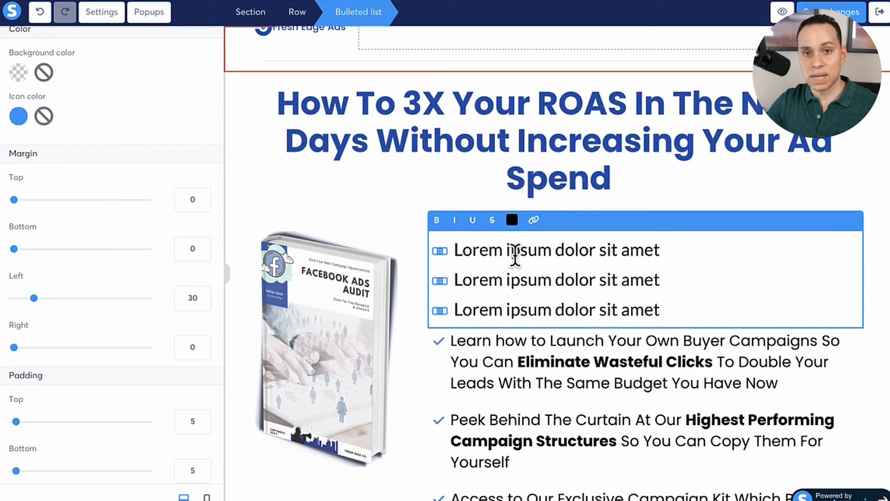
Delete the sample "Lorem ipsum" bulleted list above the benefit points.
scroll(514, 252, down, 2)
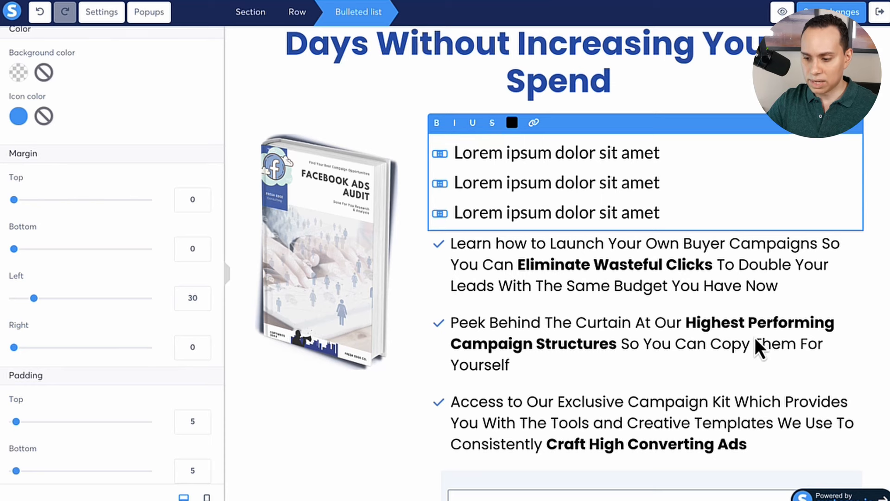
key(Escape)
click(853, 127)
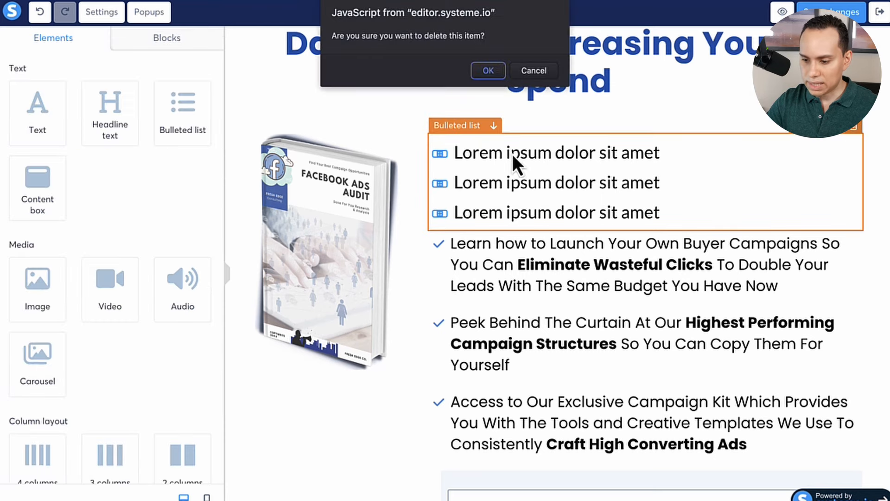
click(492, 76)
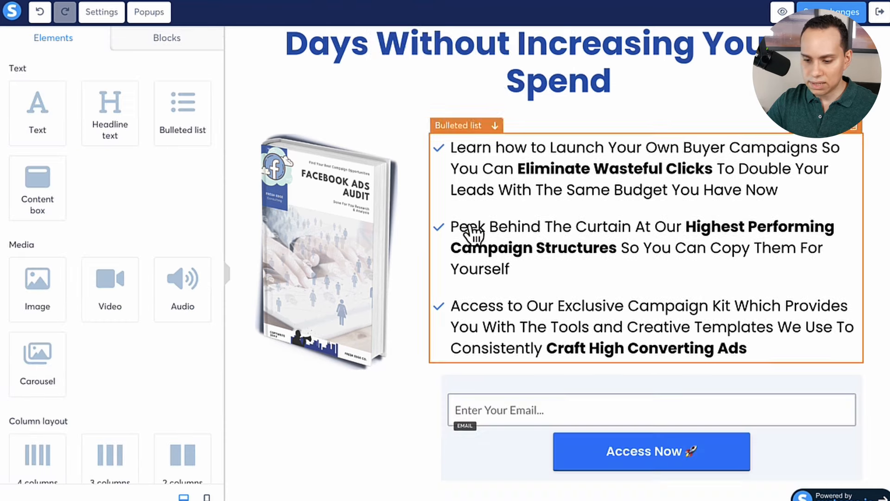
click(237, 141)
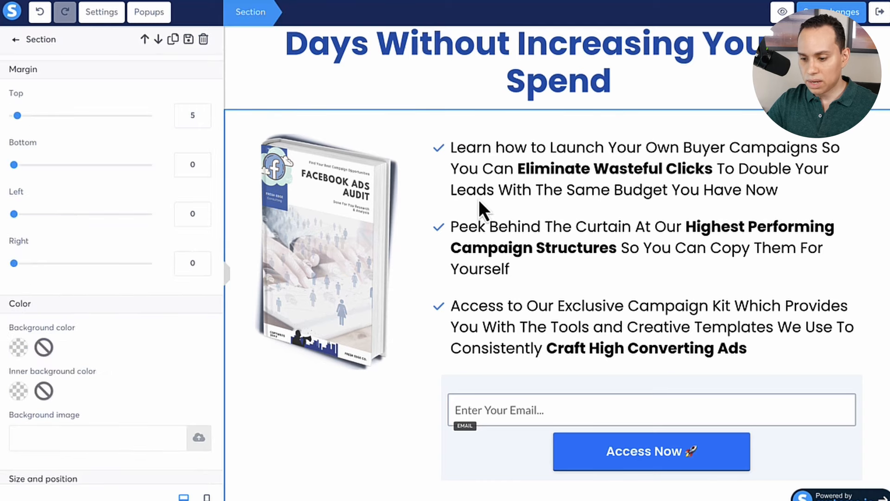
key(Escape)
scroll(480, 204, down, 4)
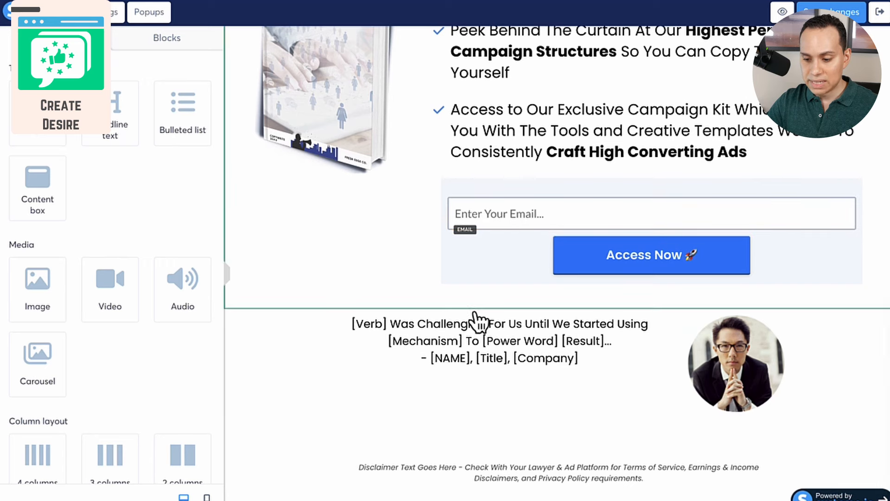
scroll(352, 318, up, 1)
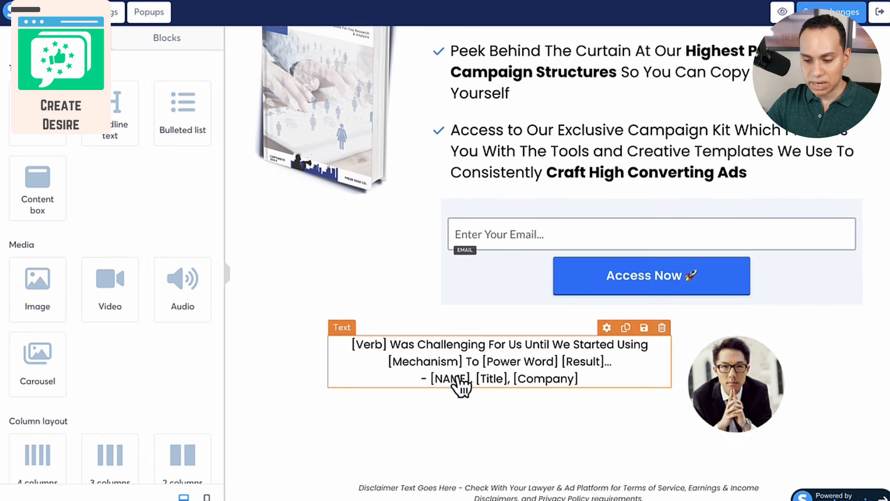
scroll(460, 385, up, 6)
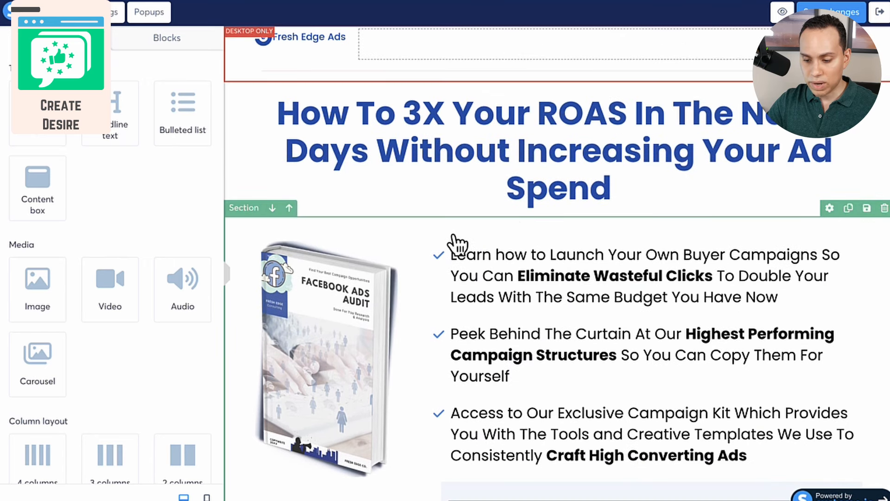
scroll(457, 243, down, 2)
scroll(501, 162, down, 4)
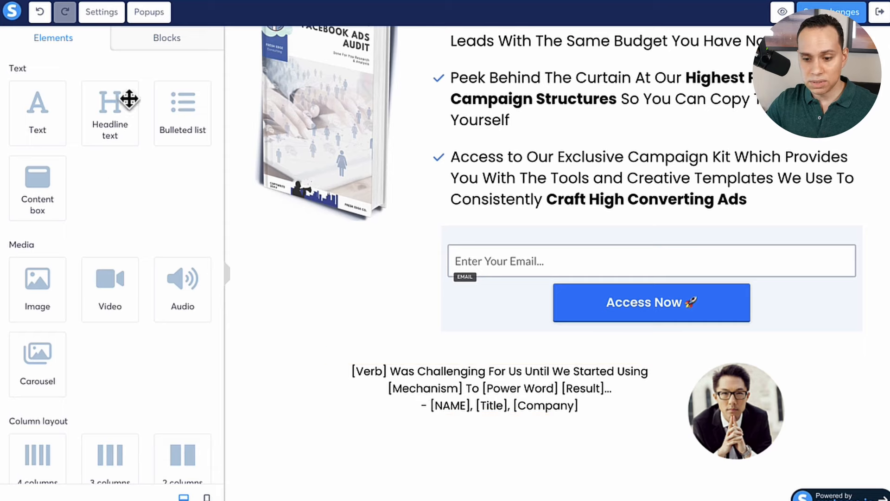
Browse the ready-made testimonial block designs as options for the page's testimonial section, and return to the list of page elements.
click(170, 39)
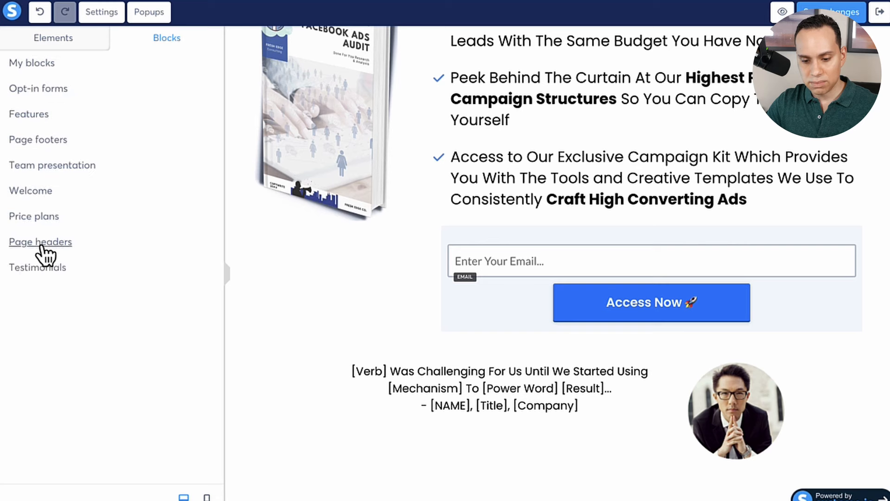
click(43, 268)
scroll(79, 271, down, 10)
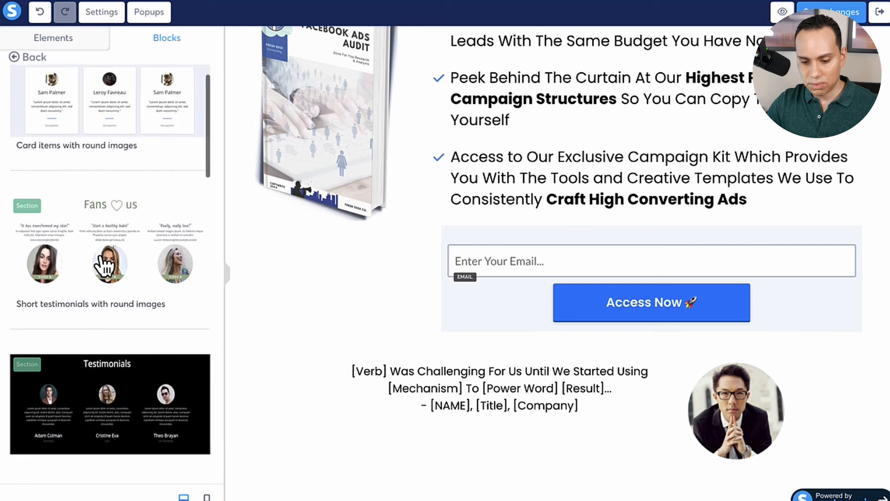
scroll(104, 266, up, 1)
scroll(104, 266, down, 6)
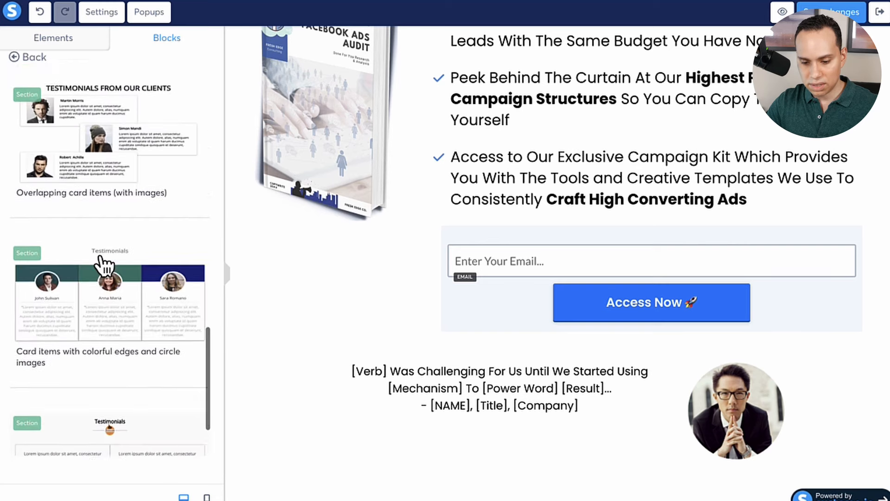
scroll(104, 267, up, 3)
scroll(105, 266, down, 5)
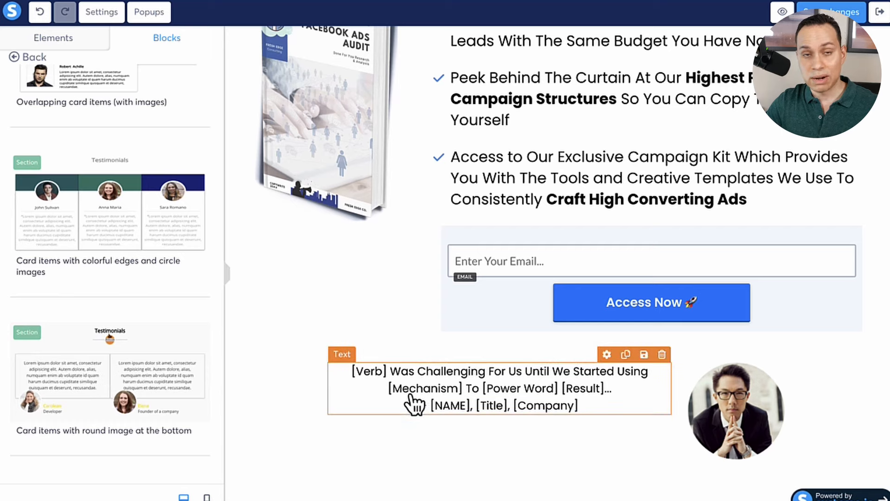
click(28, 59)
click(65, 37)
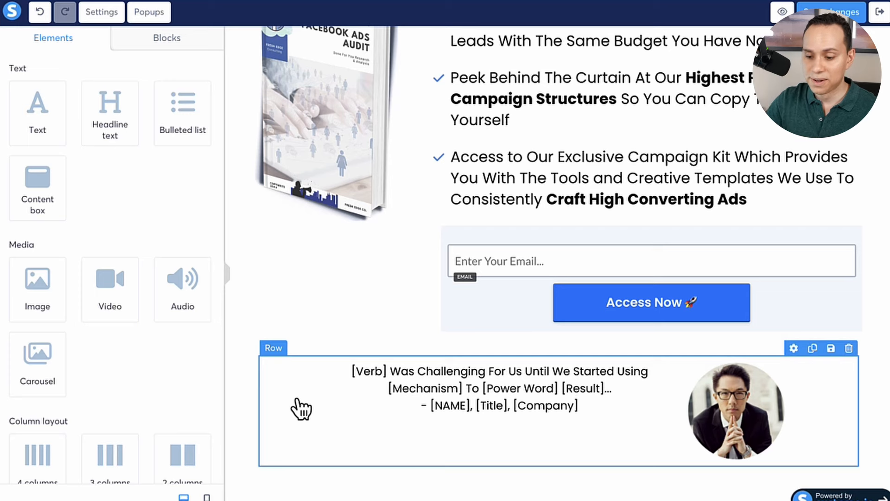
scroll(377, 263, up, 5)
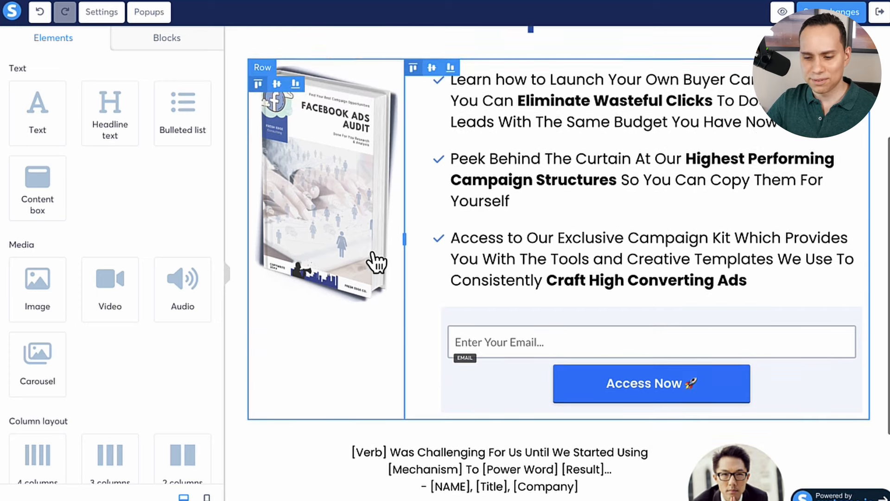